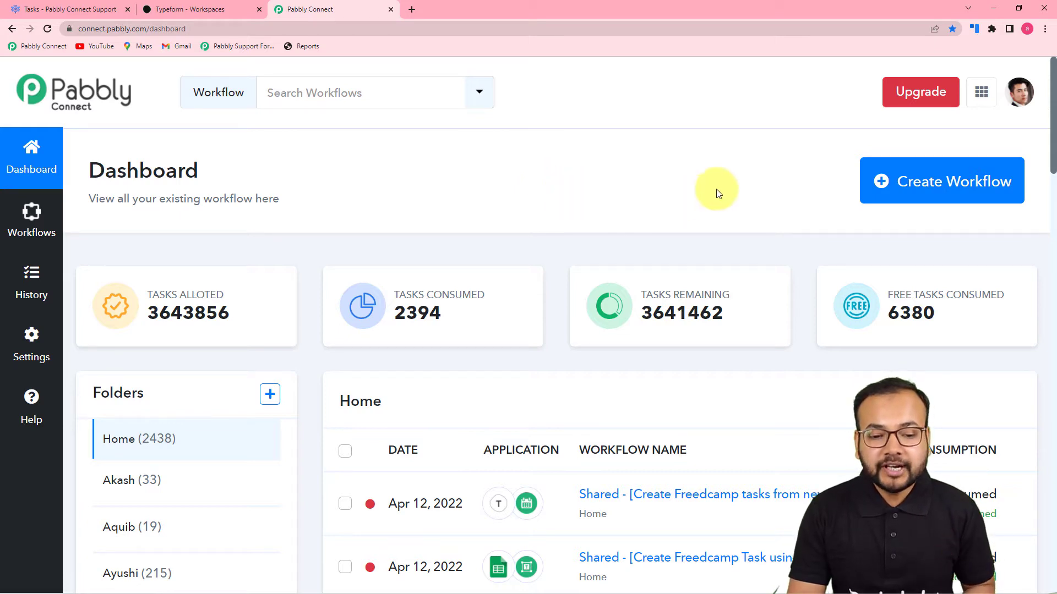
- Create a new workflow named 'Typform to Freedcamp Automation'
click(930, 196)
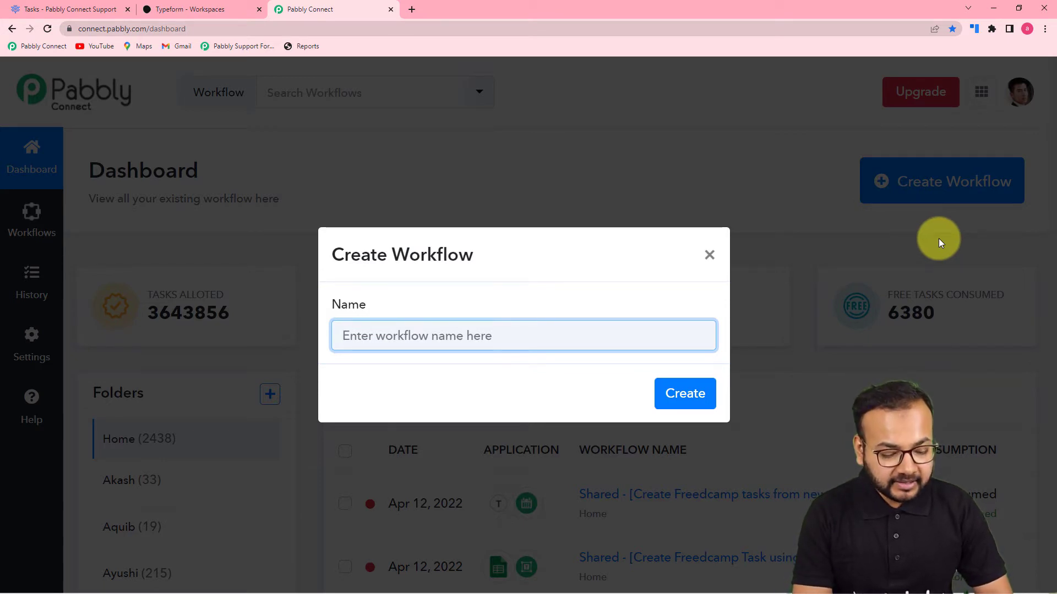
text(Ty)
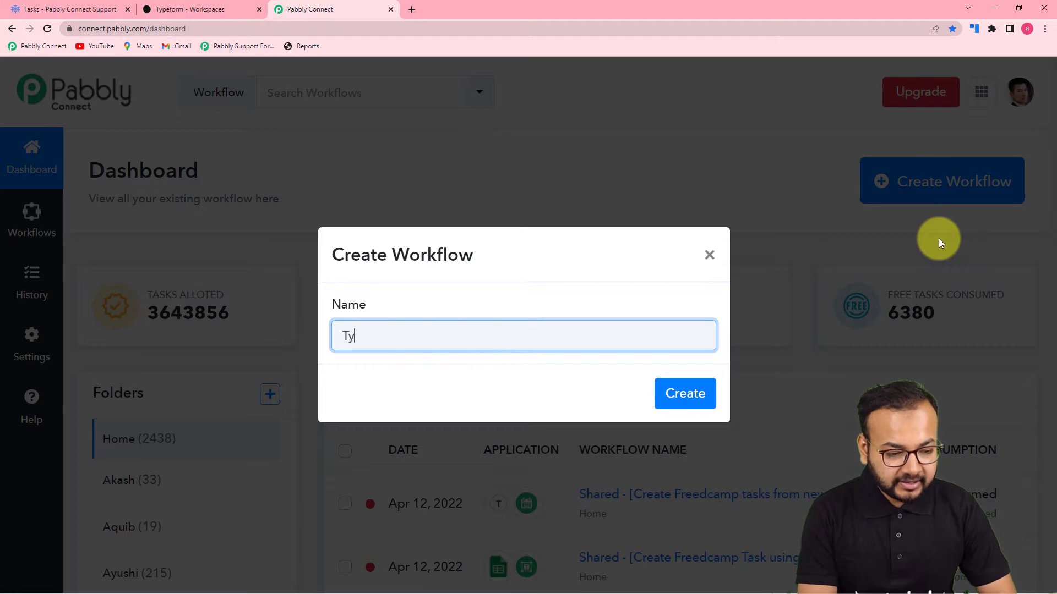
text(pform to)
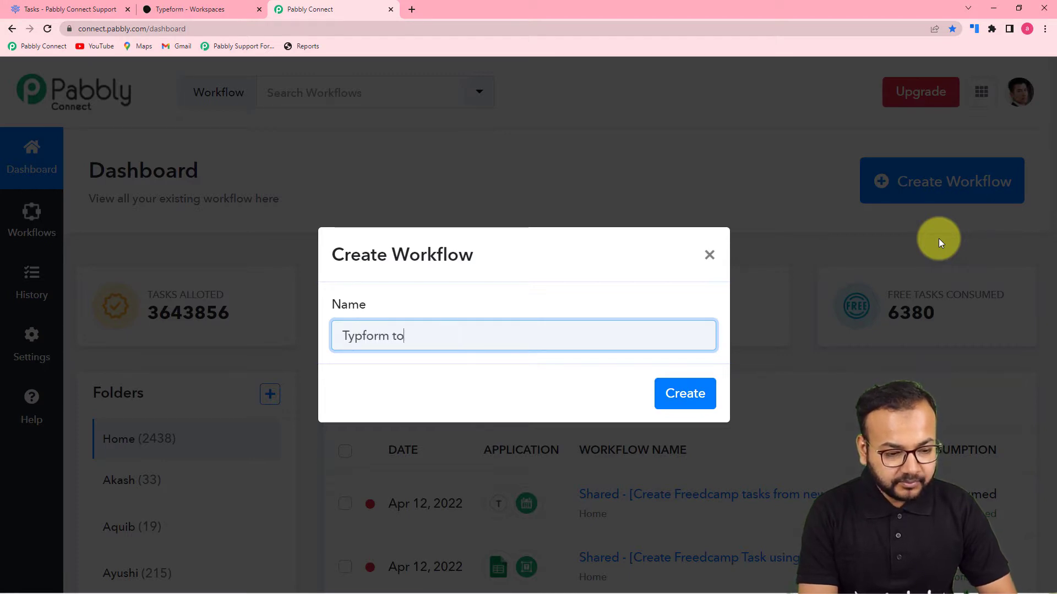
text( Freedcamp Automation)
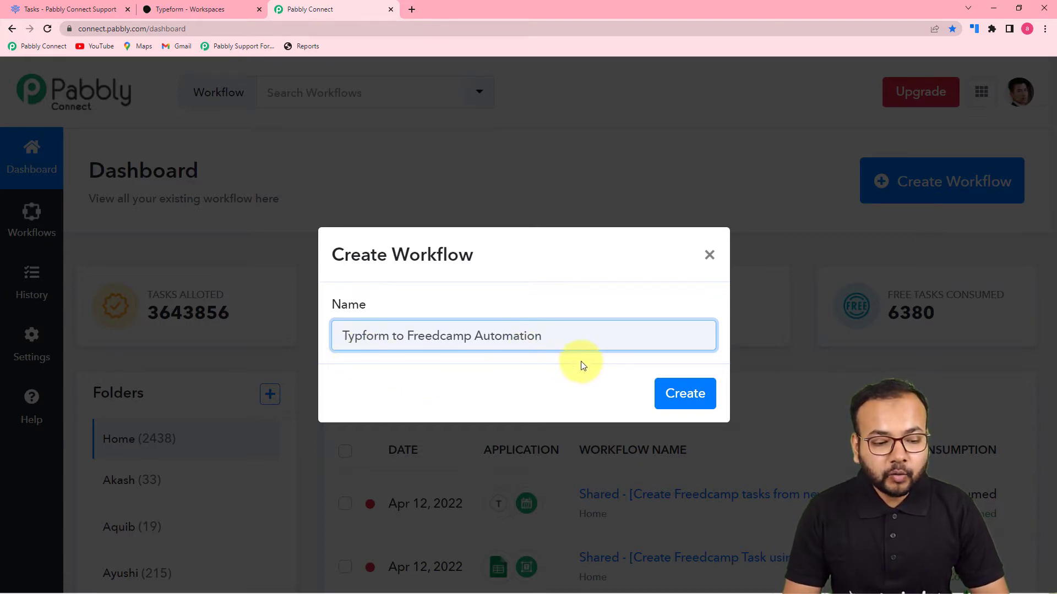
click(679, 400)
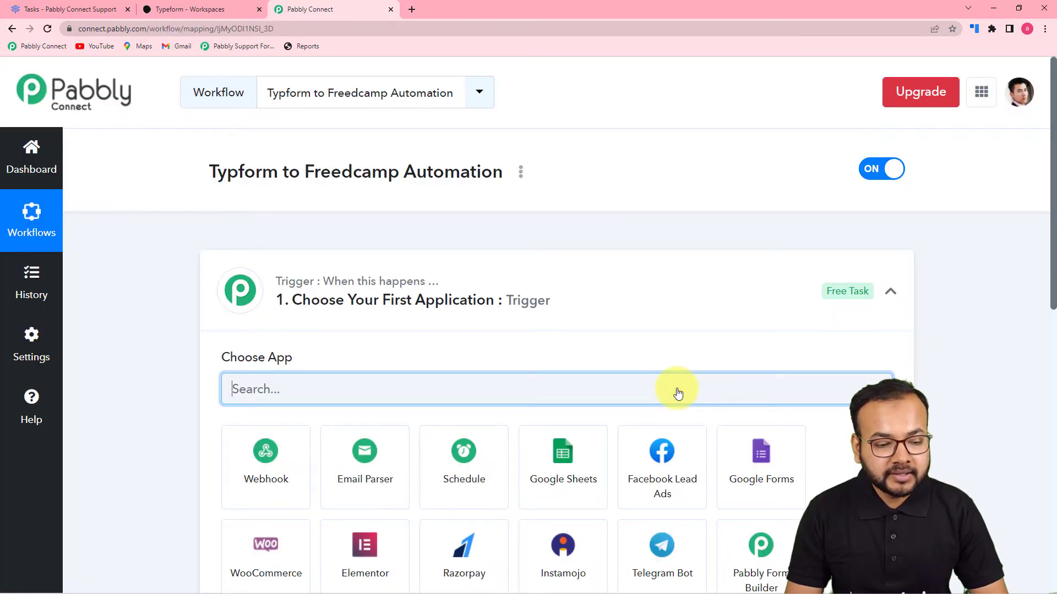
- Set the trigger app to Typeform with the New Entry event and start connecting an account
click(895, 297)
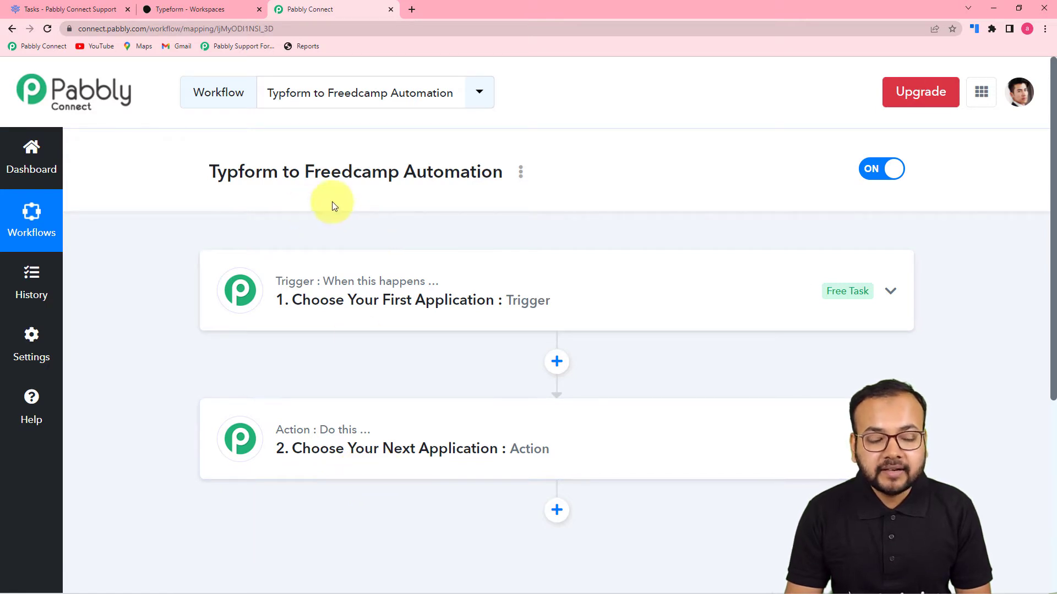
click(371, 310)
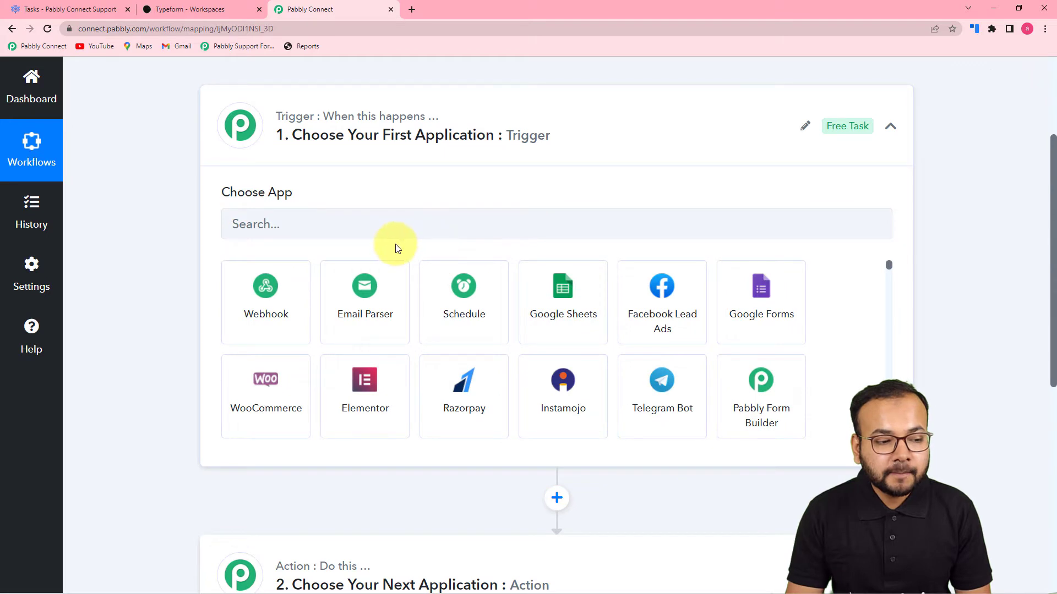
click(311, 223)
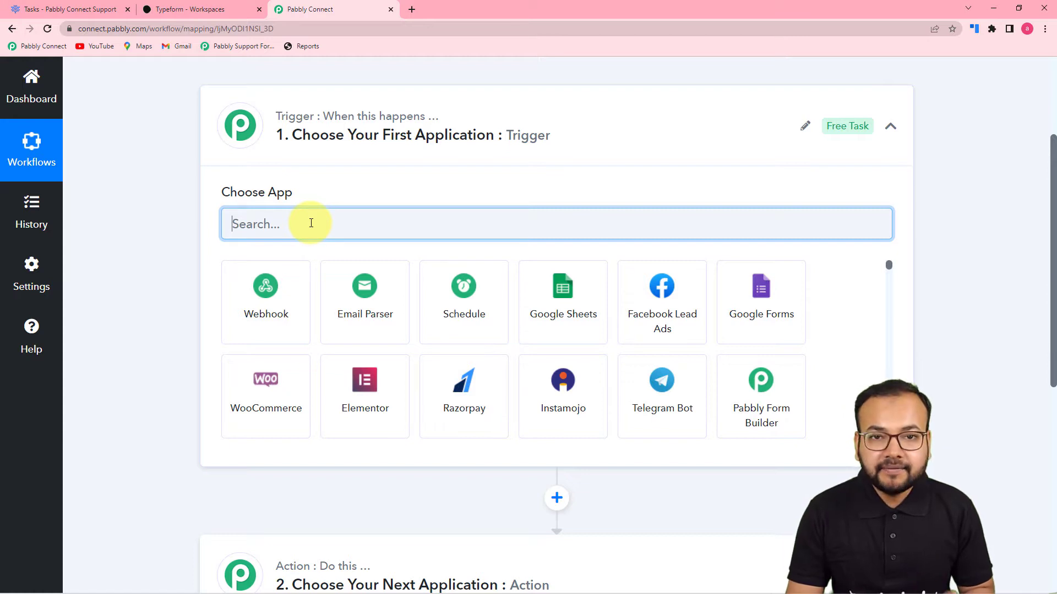
text(ty)
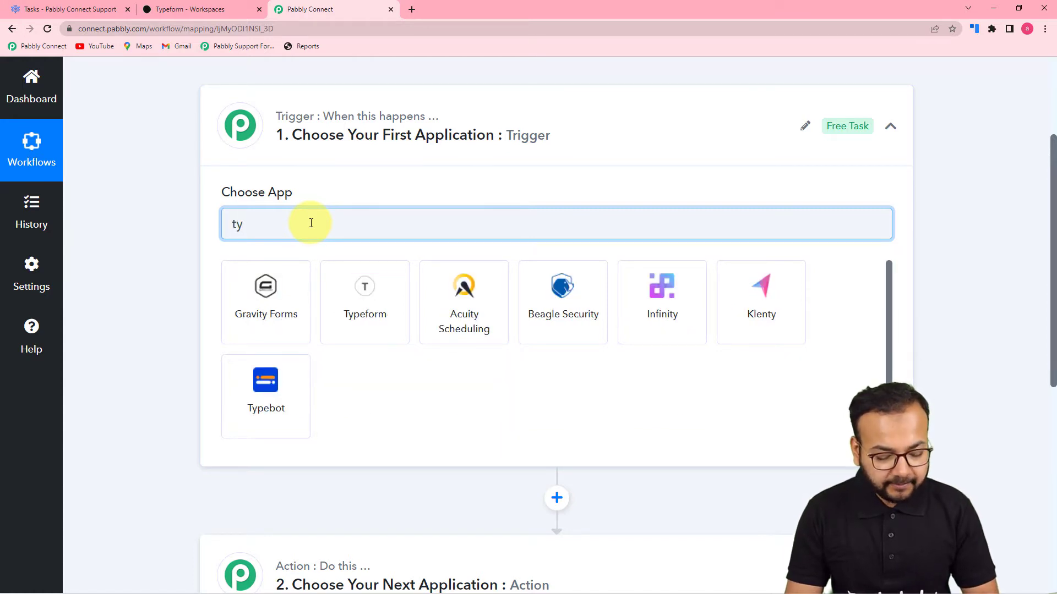
text(p)
click(271, 311)
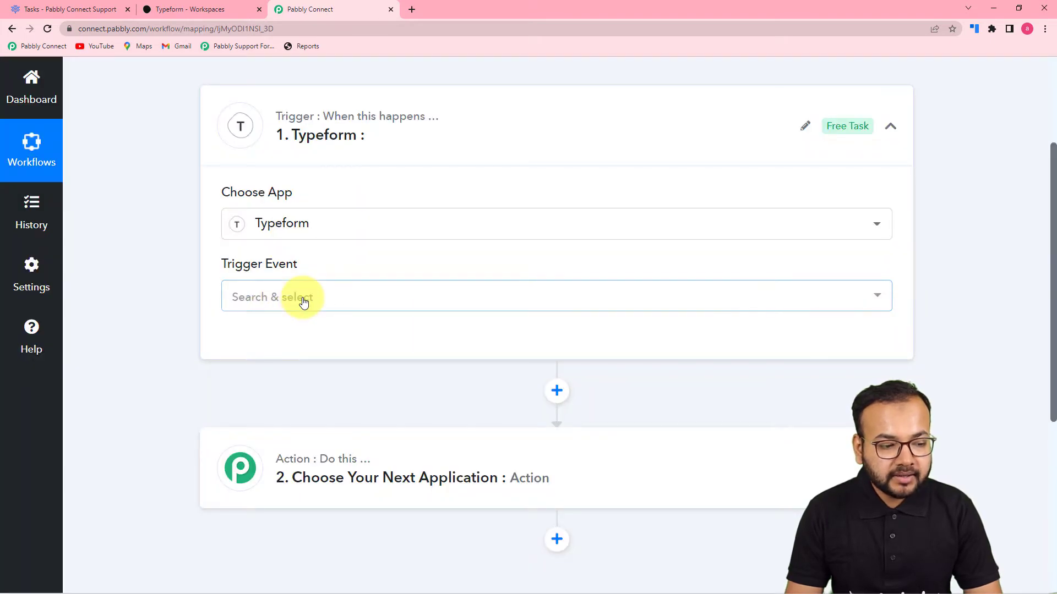
click(303, 302)
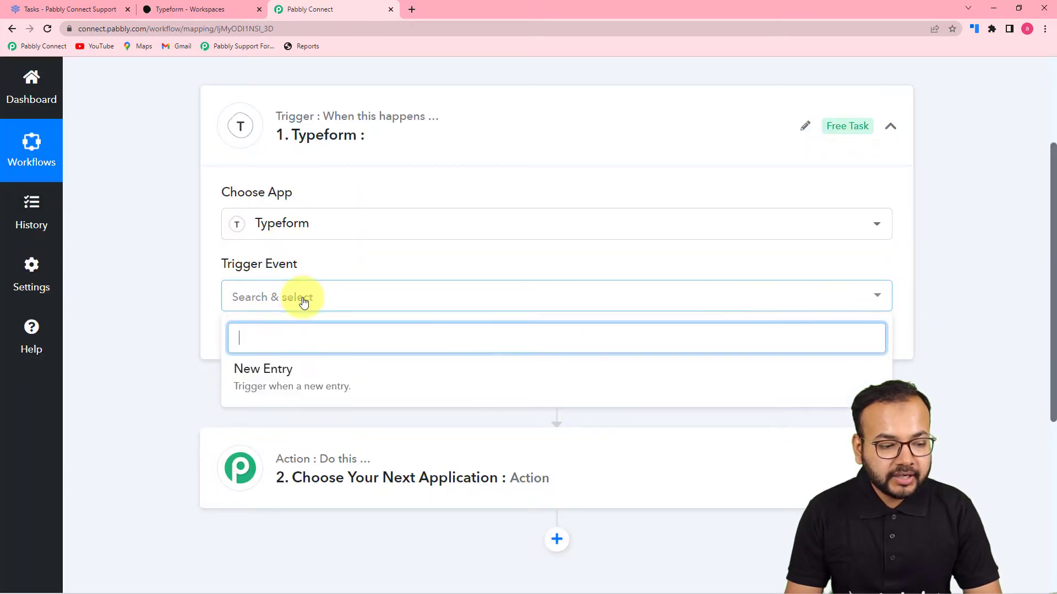
click(267, 381)
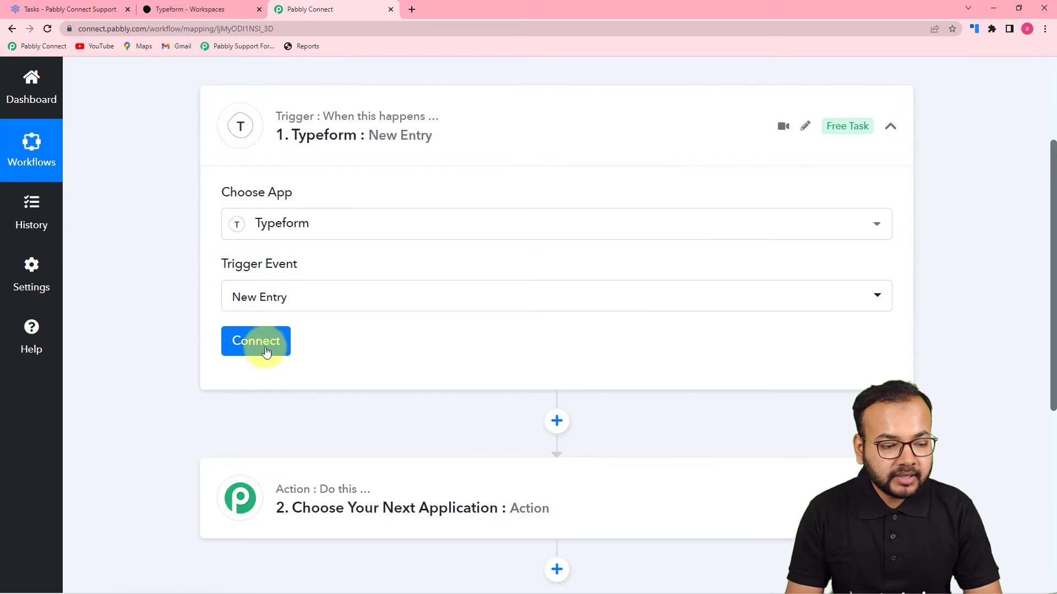
click(266, 352)
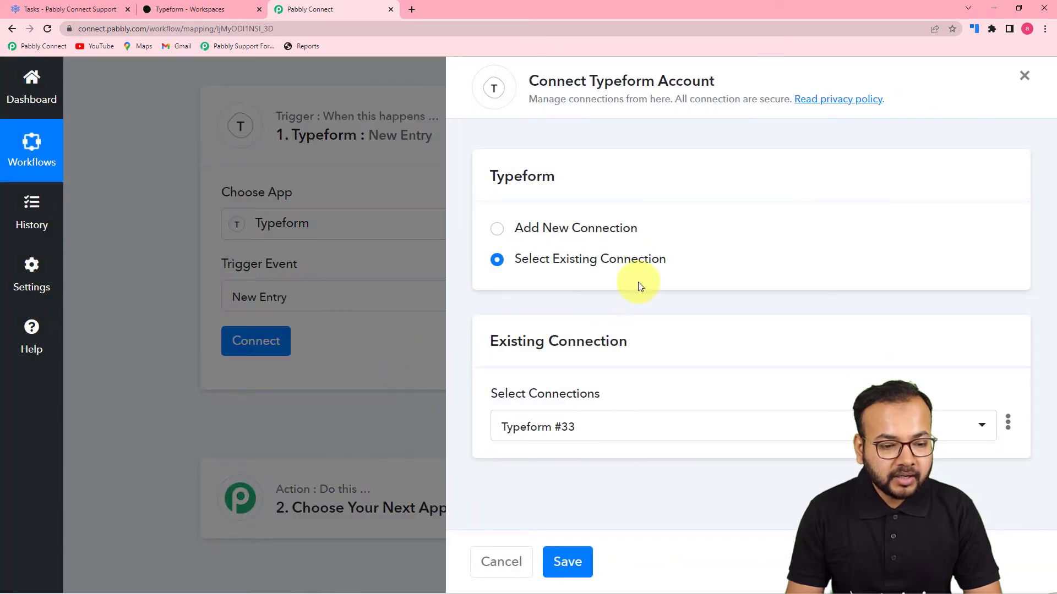
- Add a new Typeform connection and accept Pabbly Connect's access request
click(496, 237)
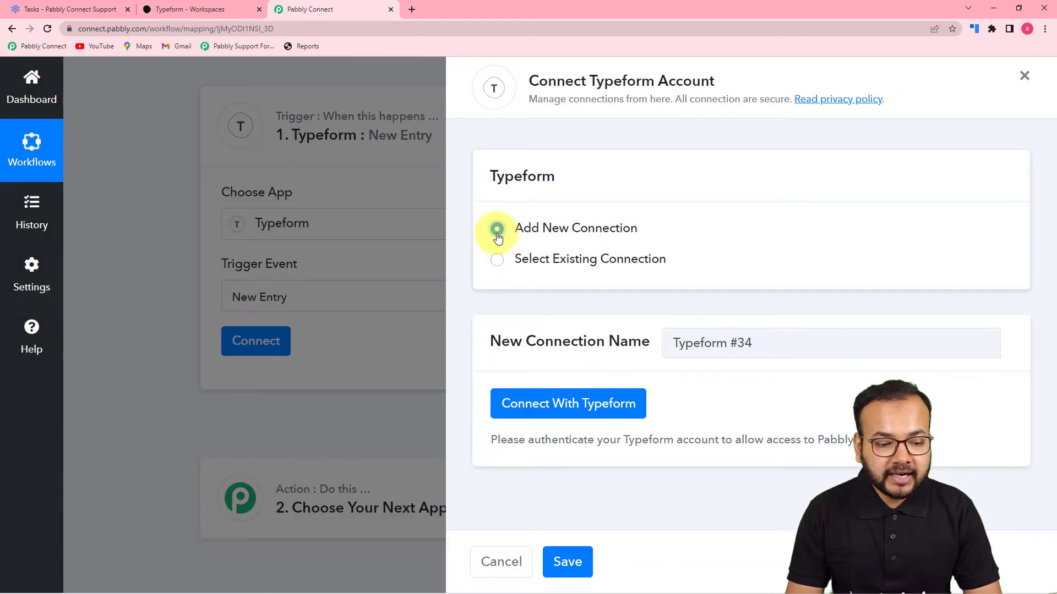
click(525, 410)
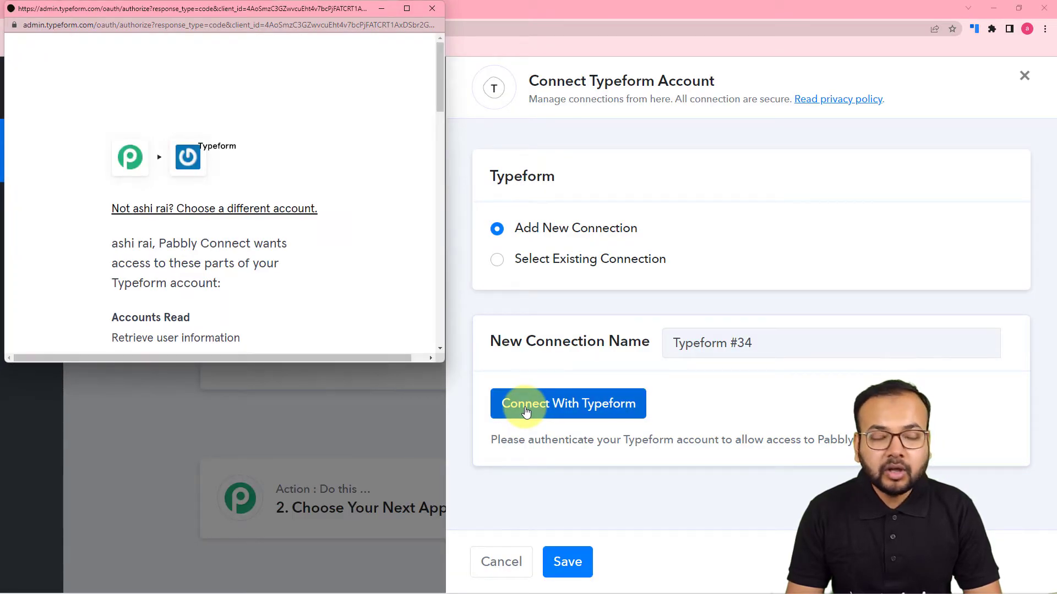
drag(275, 7, 481, 52)
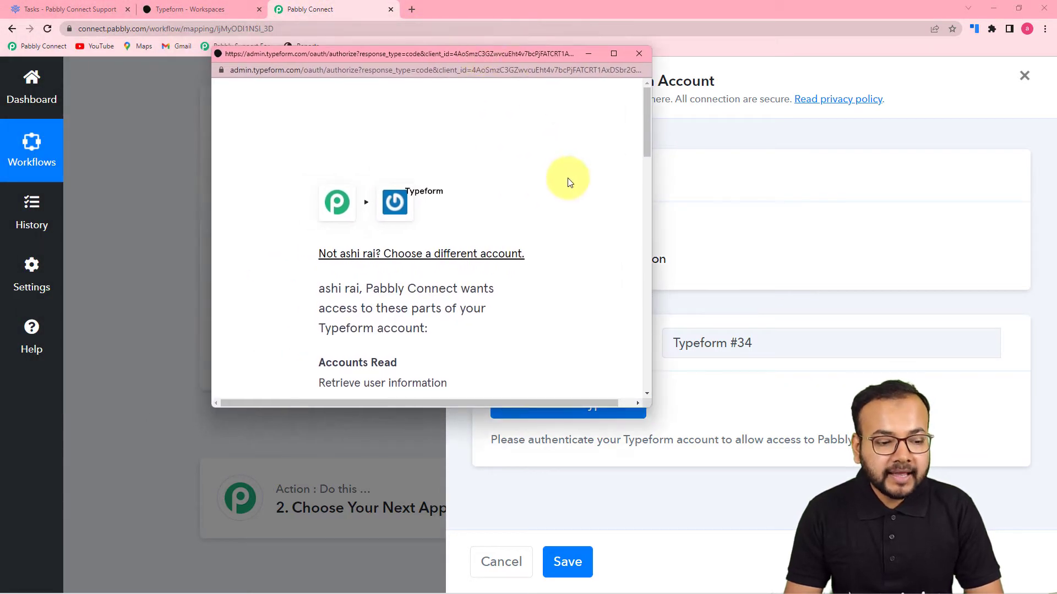
scroll(568, 176, down, 3)
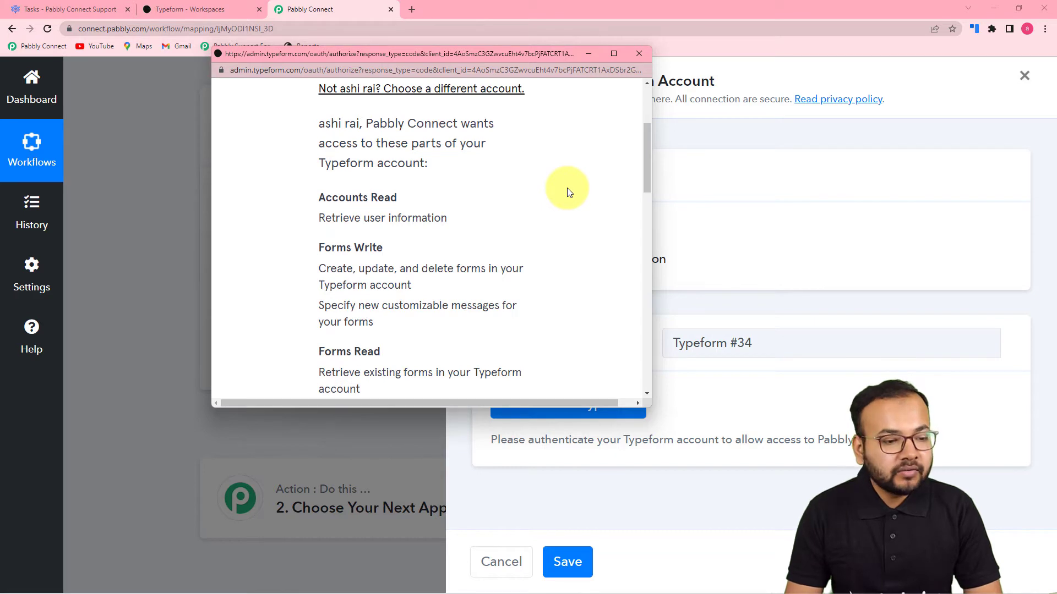
scroll(569, 192, down, 8)
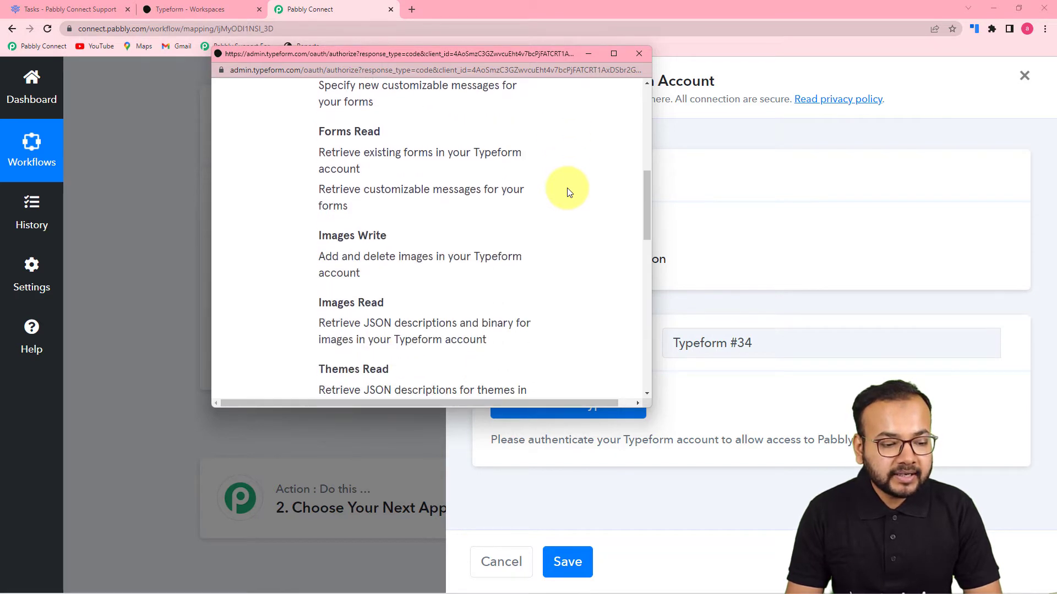
scroll(569, 192, down, 5)
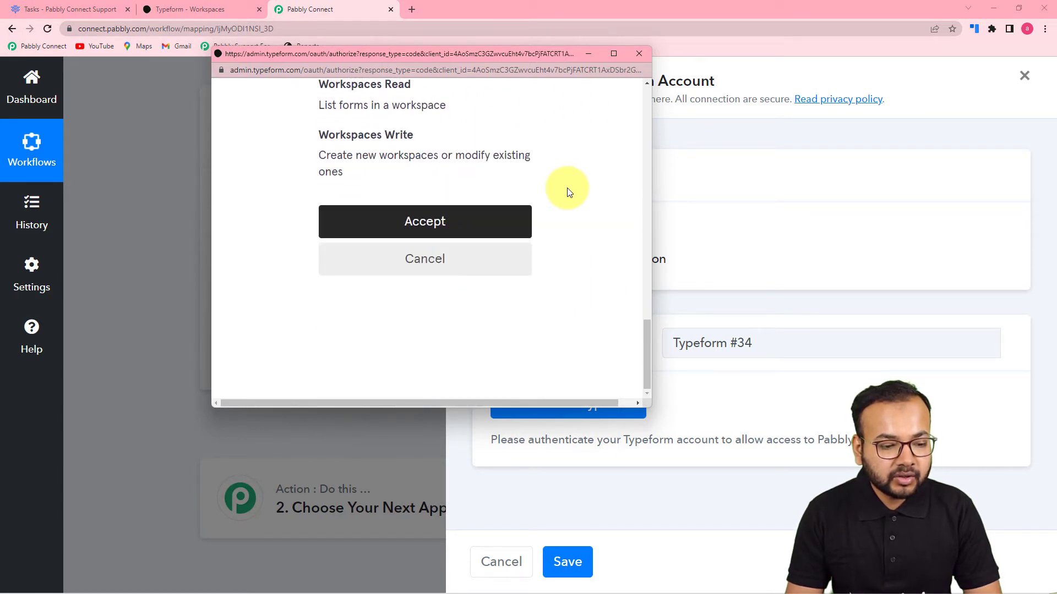
click(406, 226)
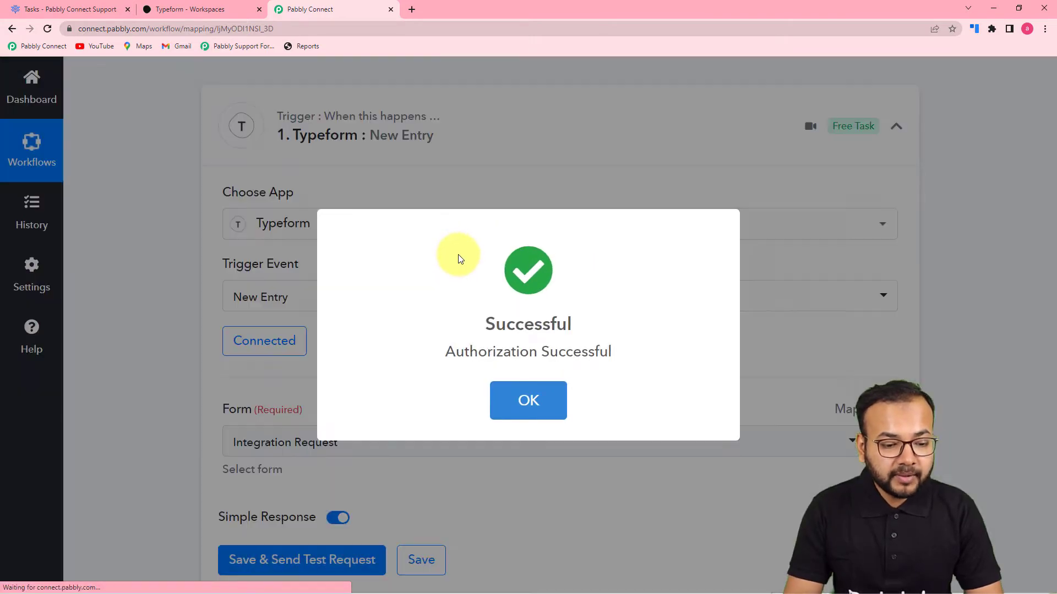
- Open the live Integration Request Typeform form in a new browser tab
scroll(461, 258, down, 2)
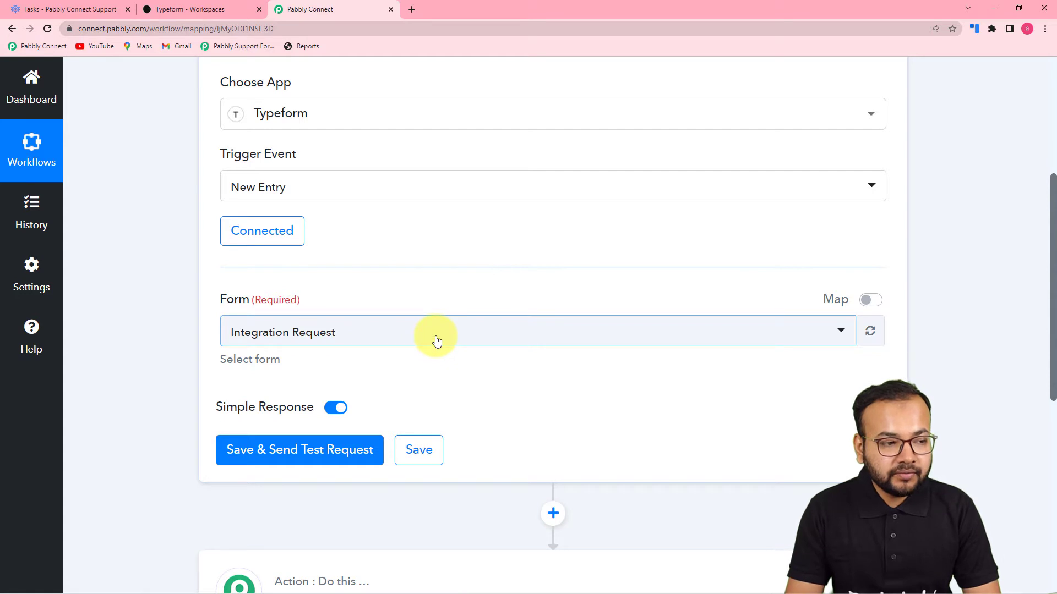
click(190, 10)
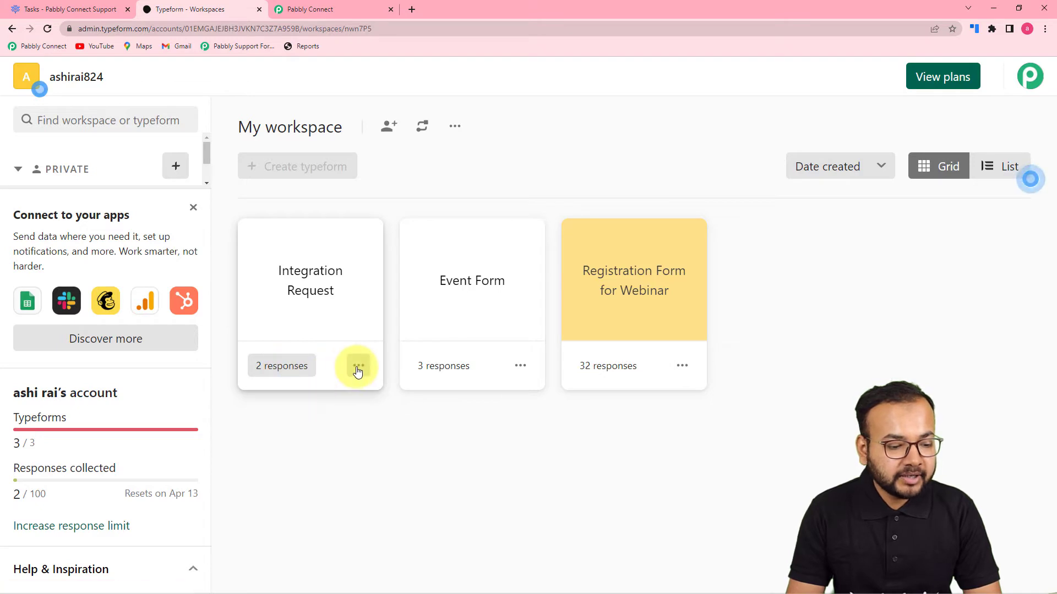
click(356, 369)
click(388, 129)
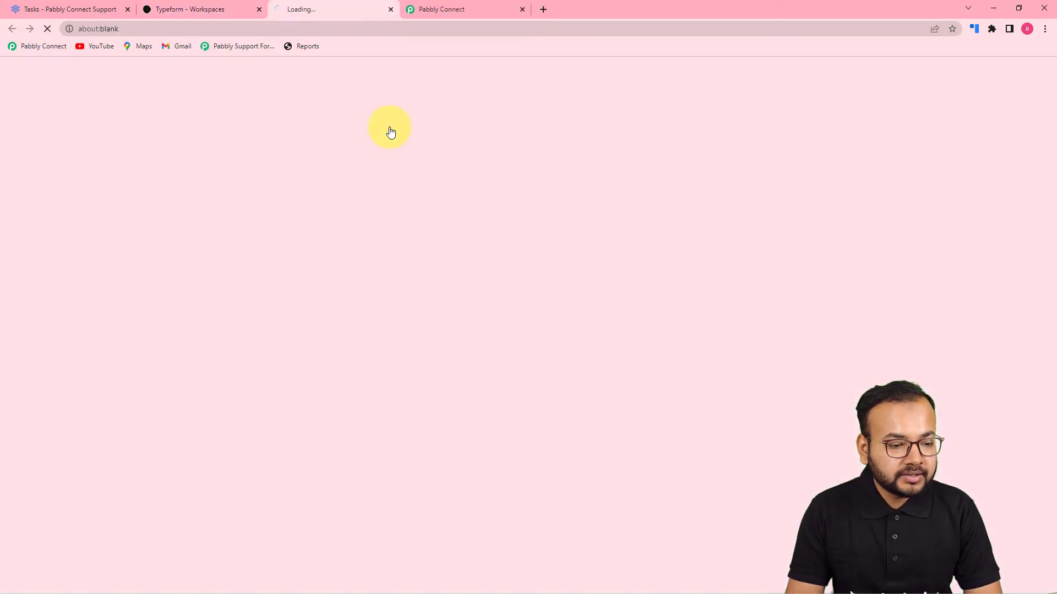
click(211, 7)
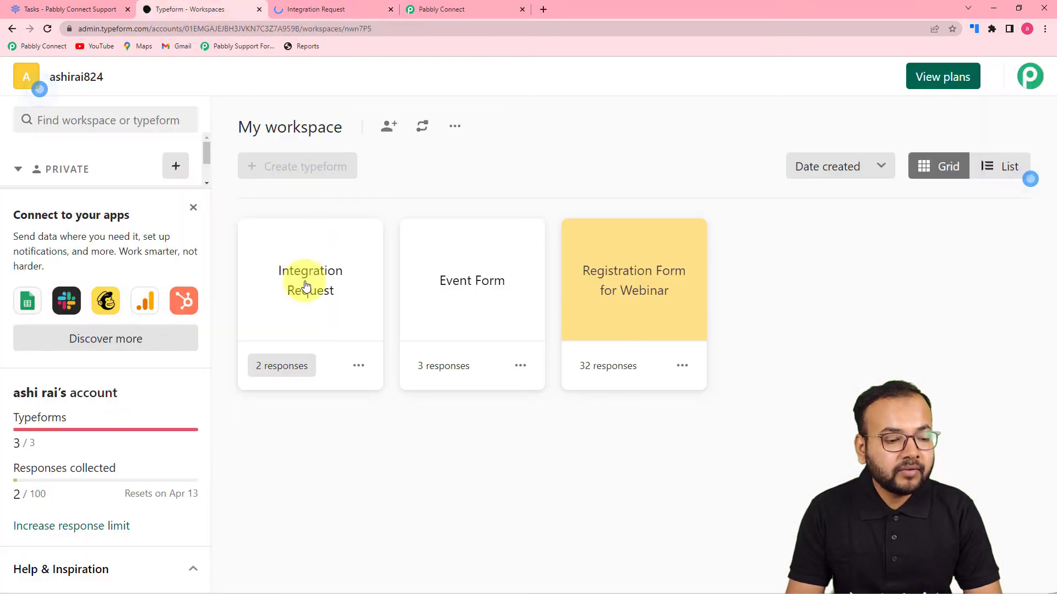
click(333, 9)
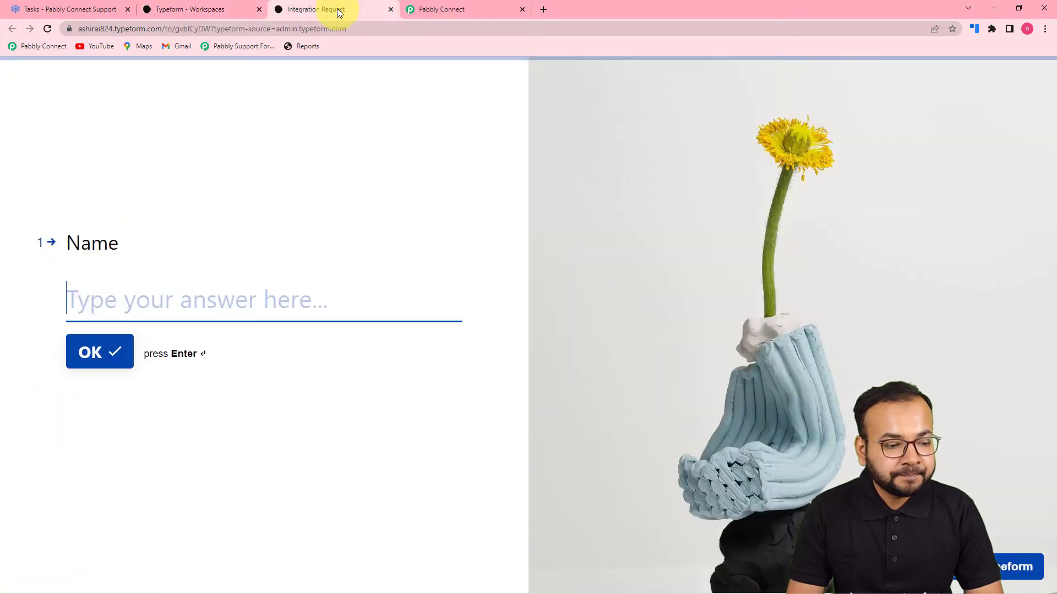
click(448, 8)
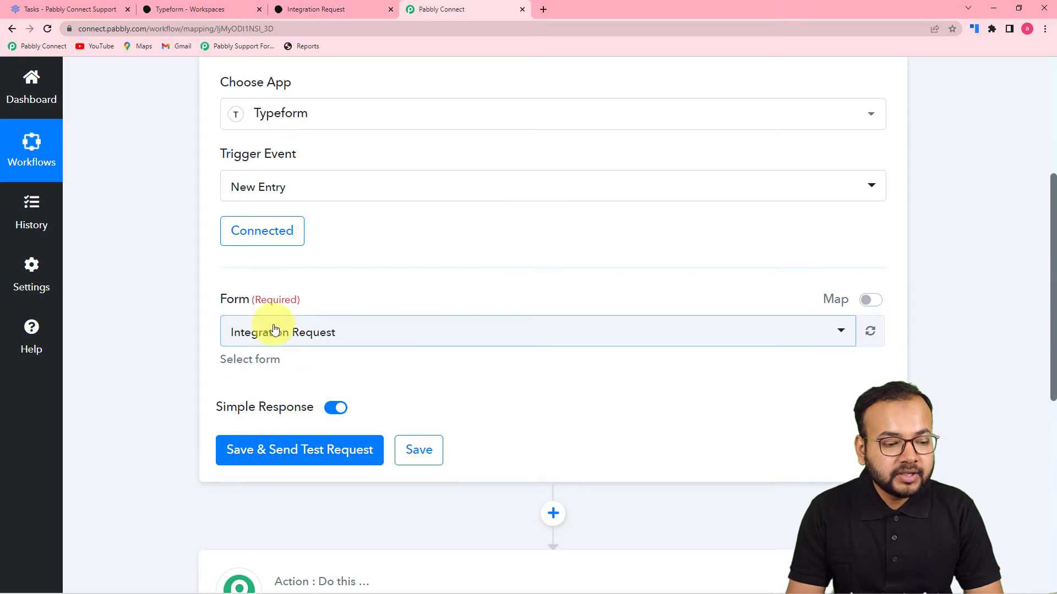
- Pick Integration Request as the trigger form and send a test request
click(355, 338)
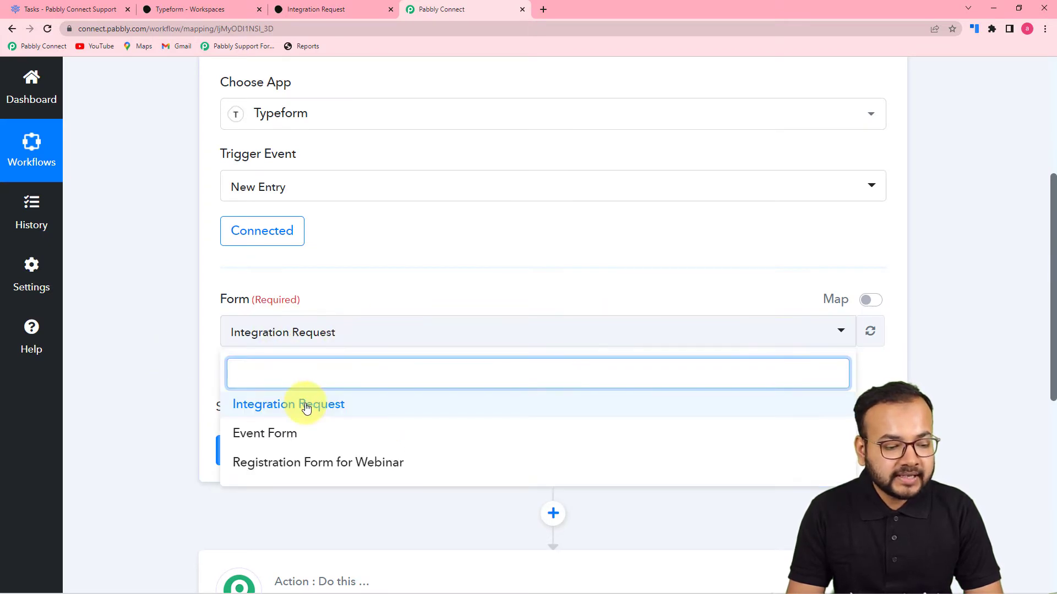
click(305, 404)
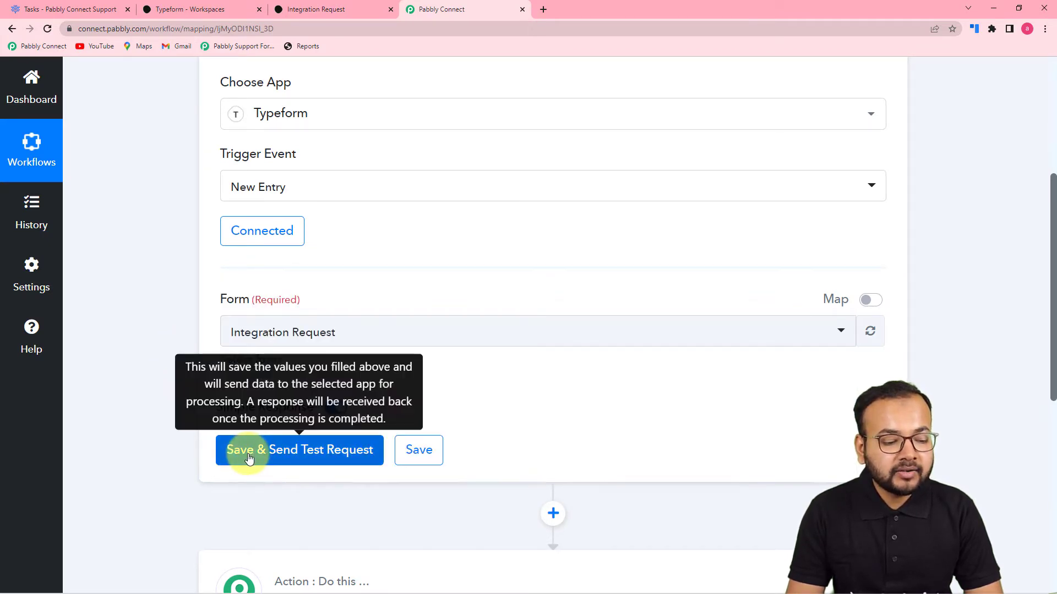
click(243, 449)
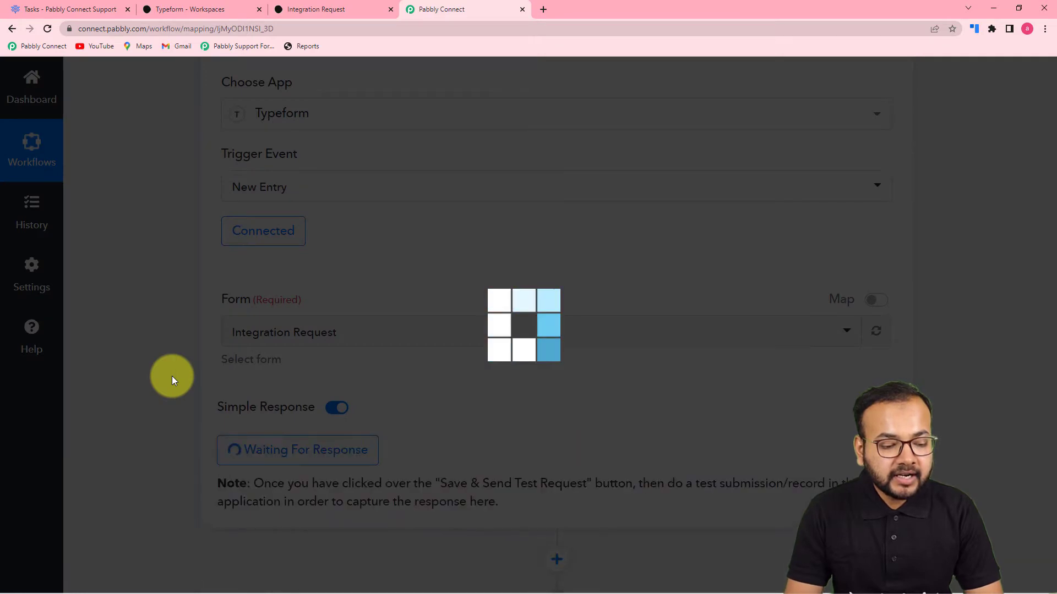
scroll(172, 376, down, 3)
scroll(172, 376, down, 2)
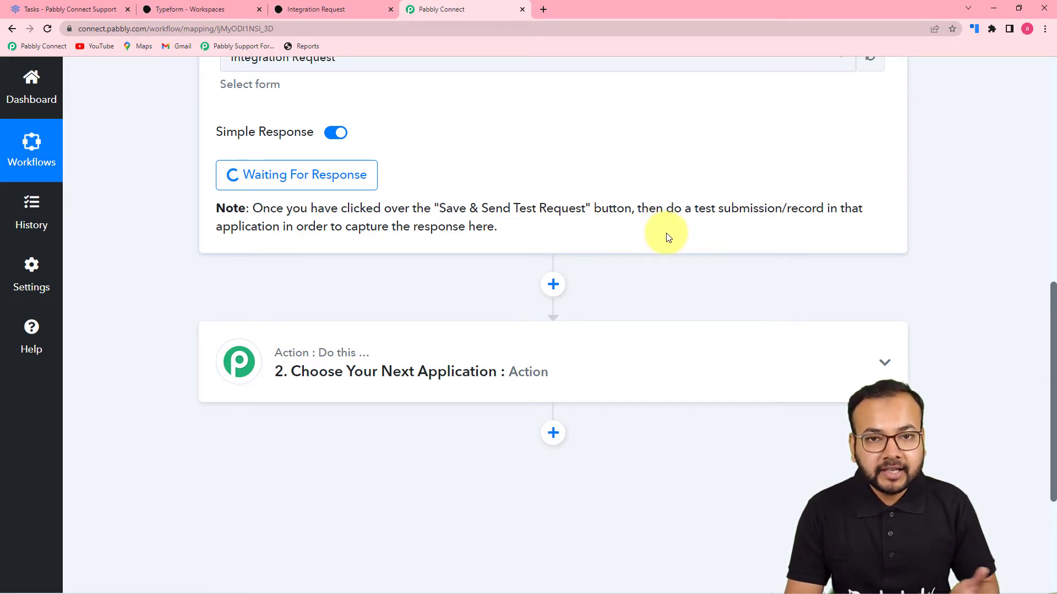
click(348, 8)
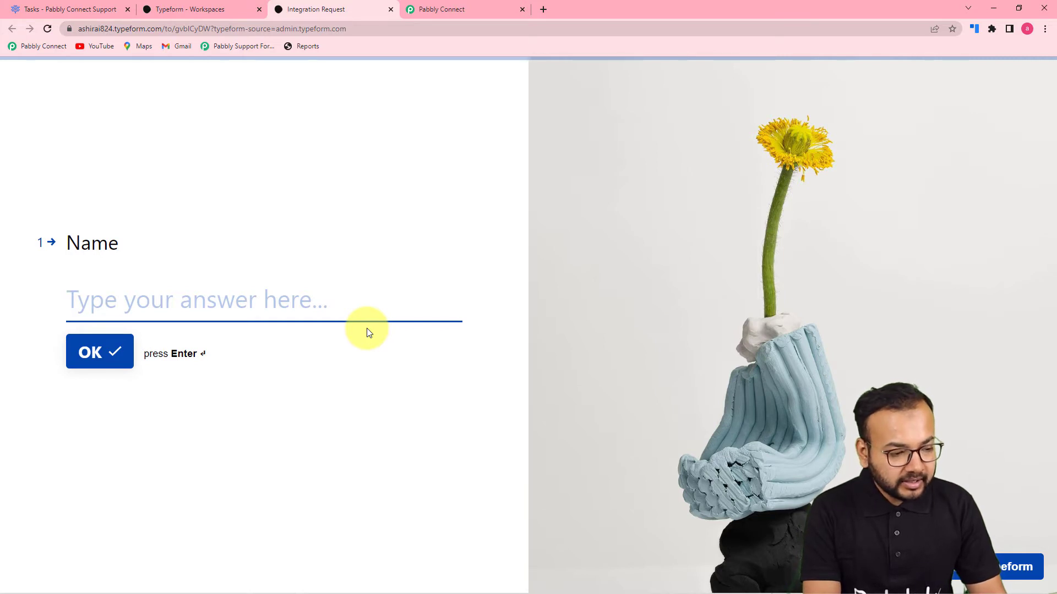
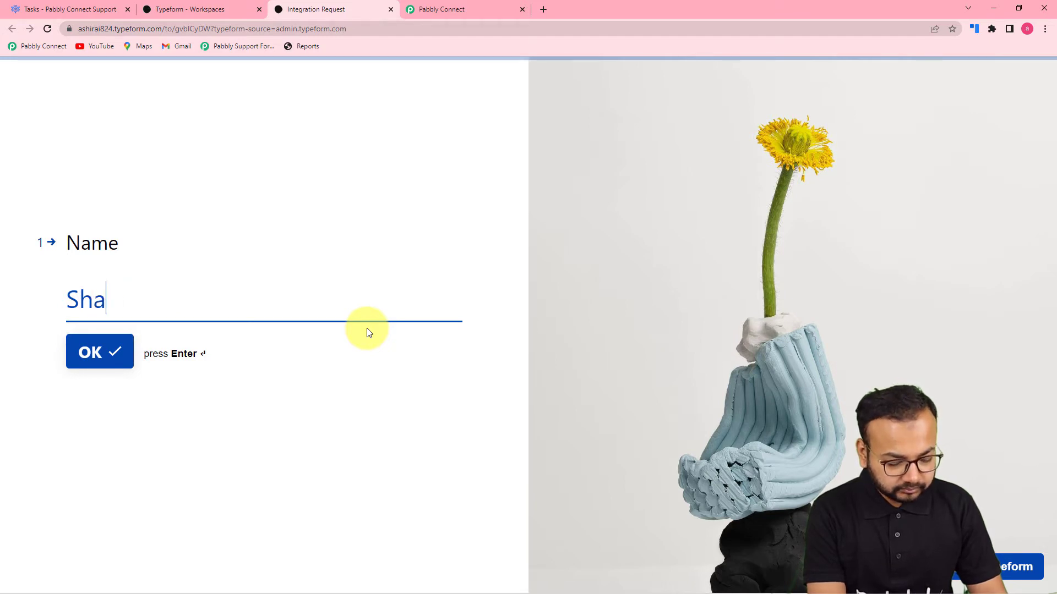
- Answer the Name, Email and Phone No. questions with the contact's details
key(Return)
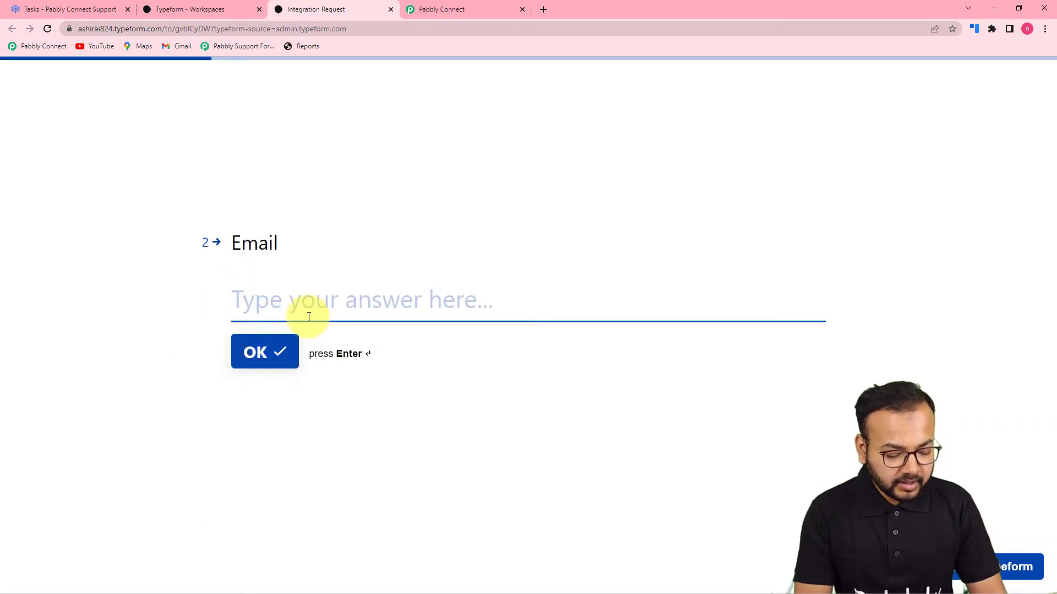
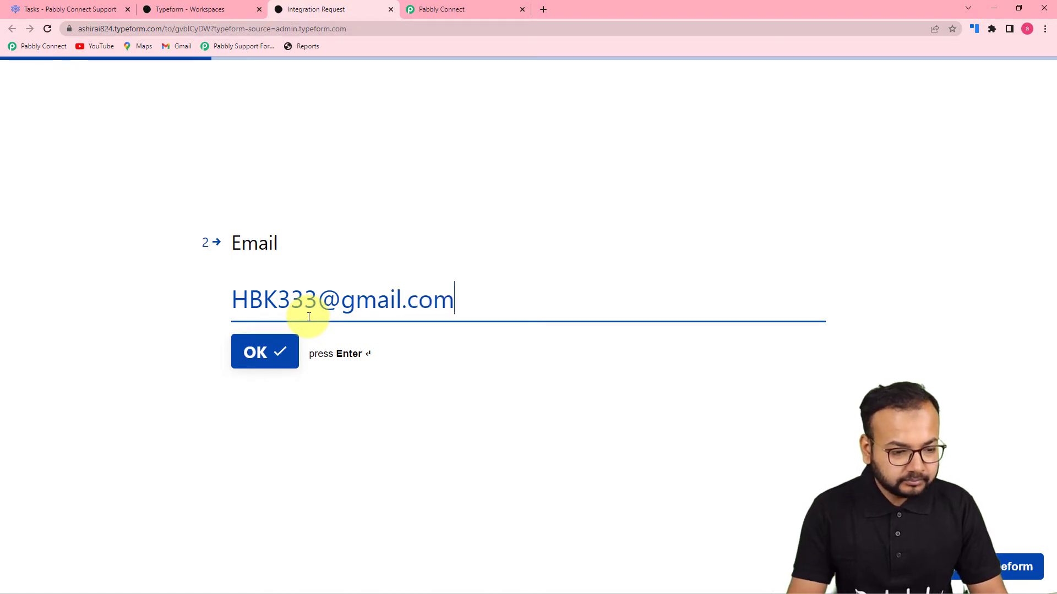
click(242, 353)
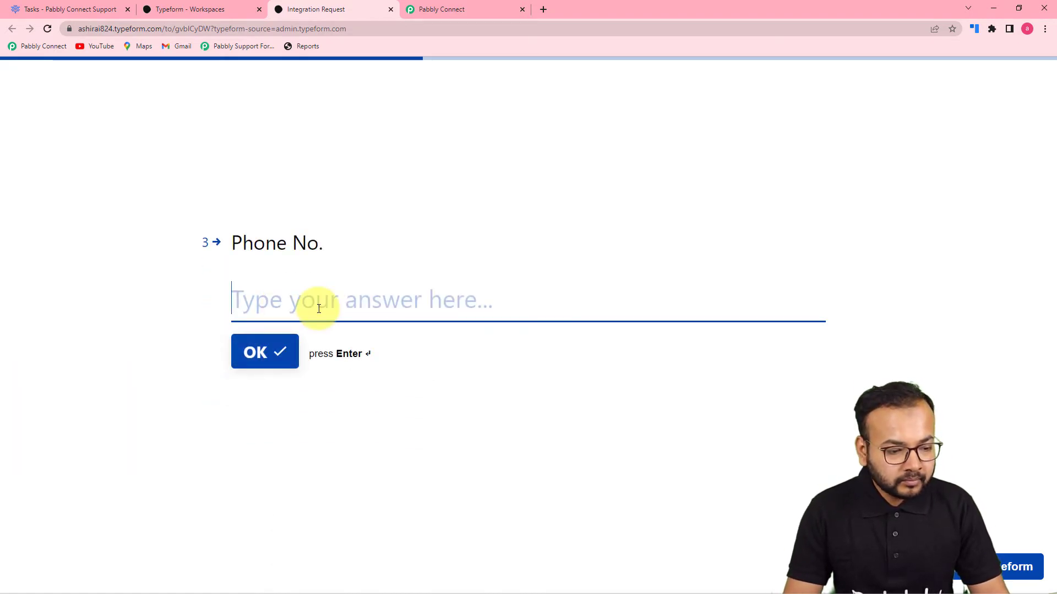
click(247, 351)
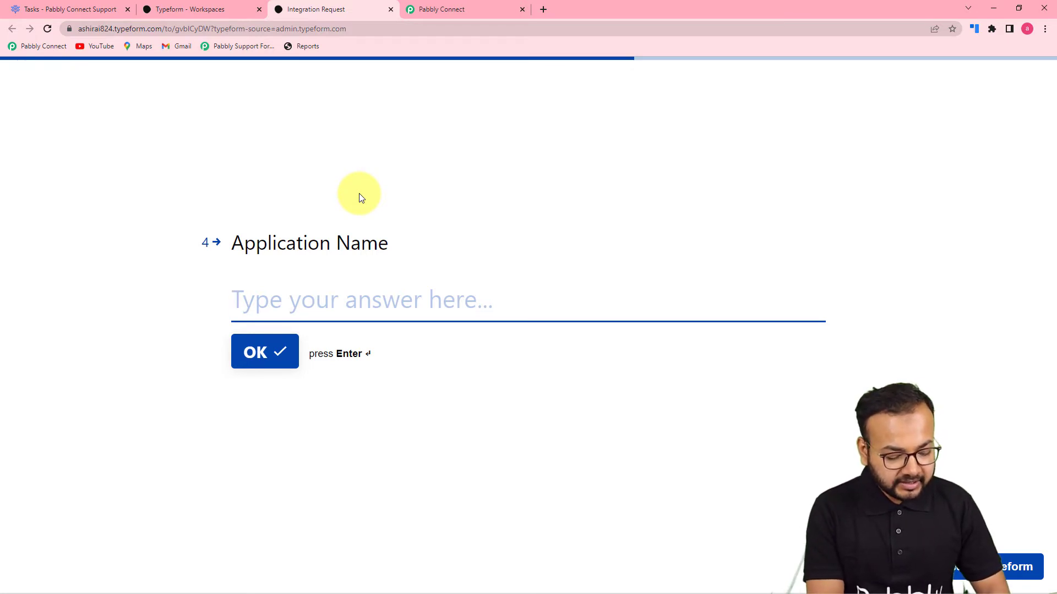
- Enter 'TypeForm and Freedcamp' and the task-creation use case, then submit the form
text(Tp)
key(BackSpace)
text(ype)
text(For)
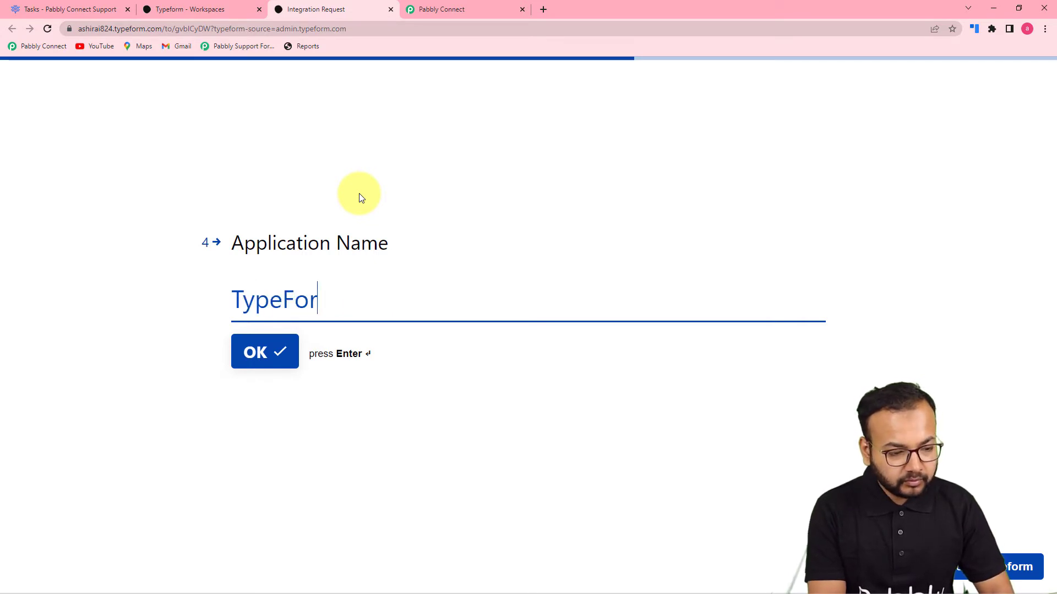
text(m and Freedcamp)
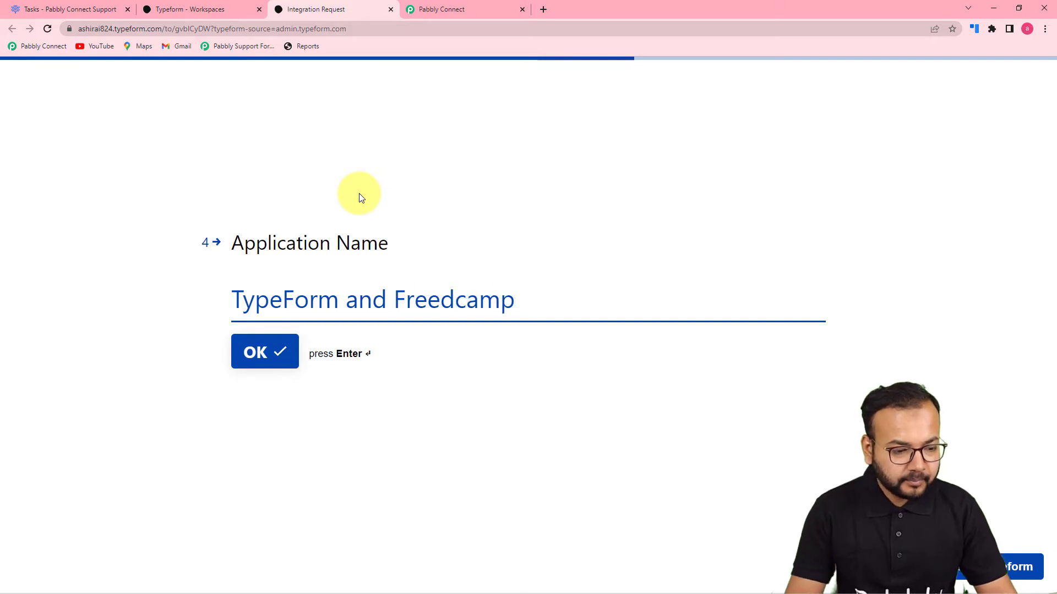
click(269, 352)
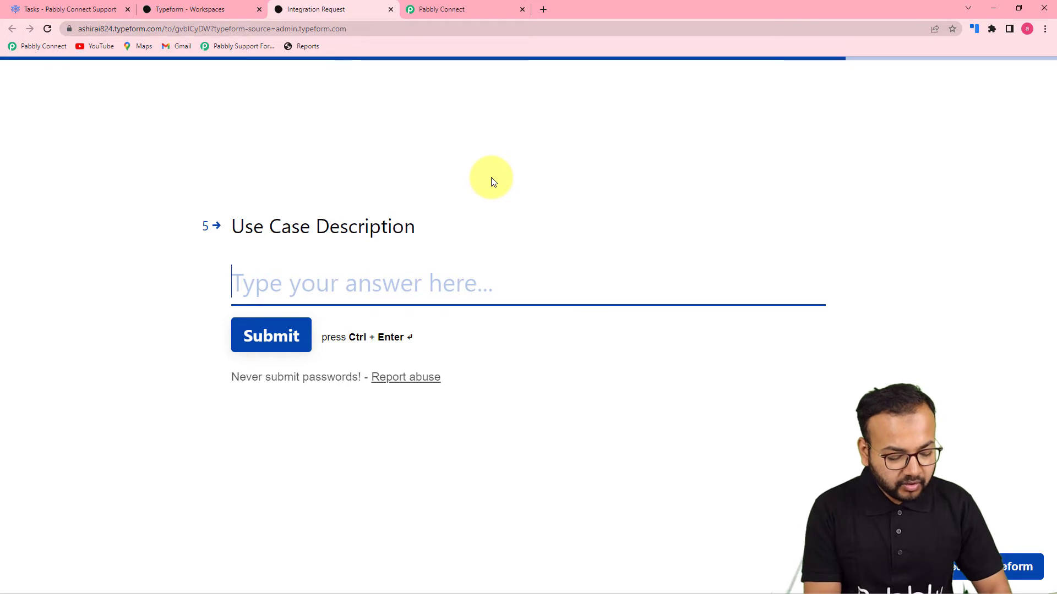
text(Wan)
key(BackSpace)
key(BackSpace)
key(BackSpace)
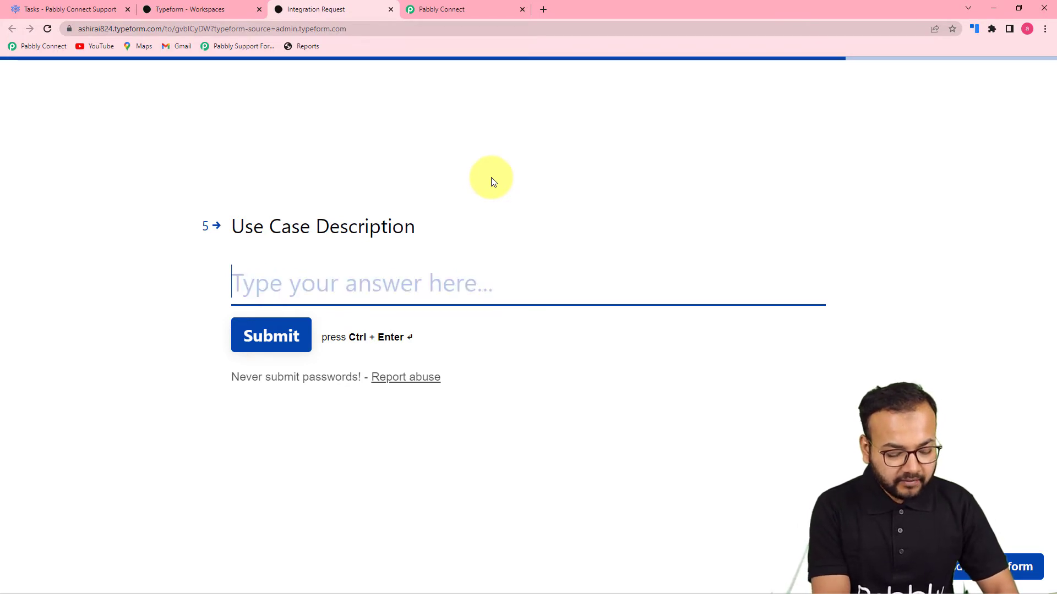
text(I want to creat)
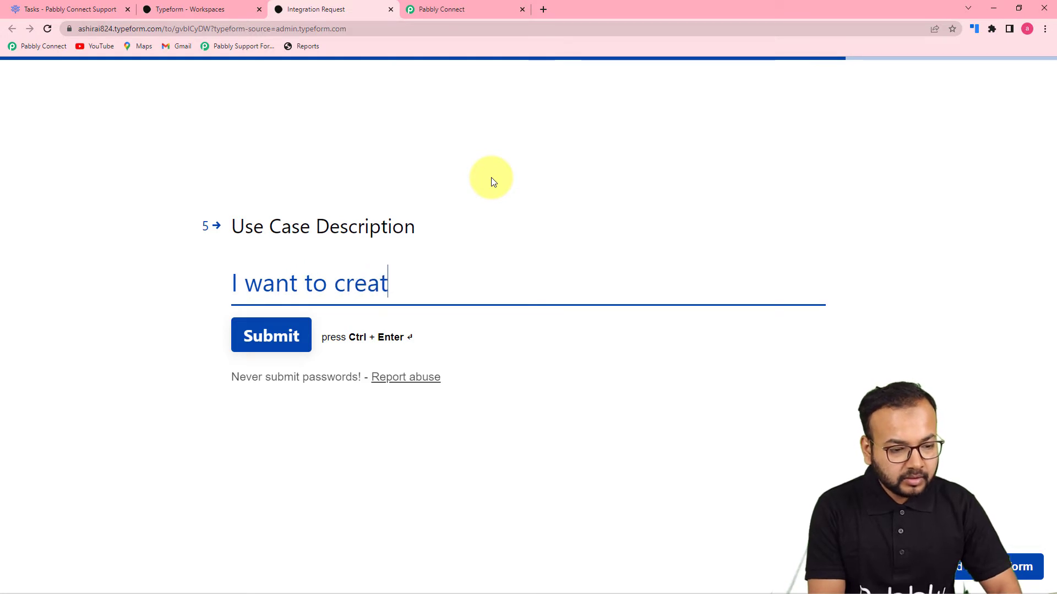
text(e a task in Freed)
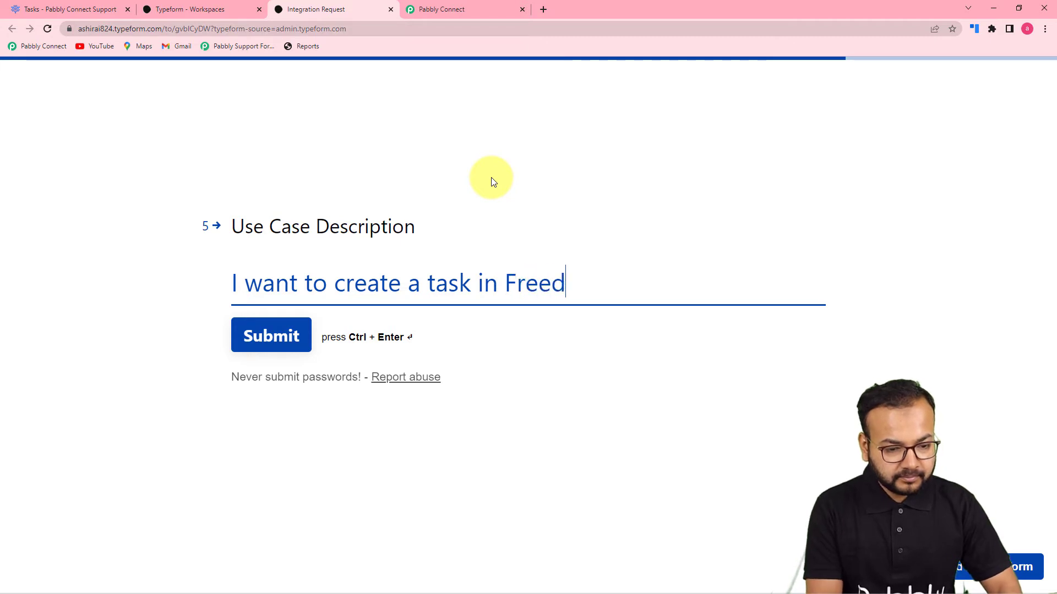
text(camp with the form subm)
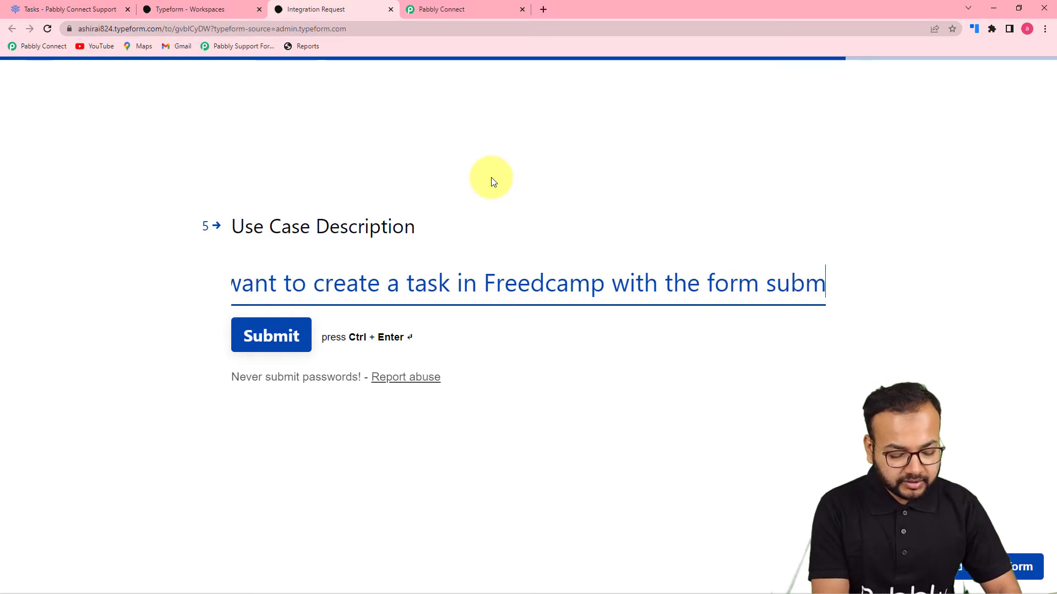
text(issions data.)
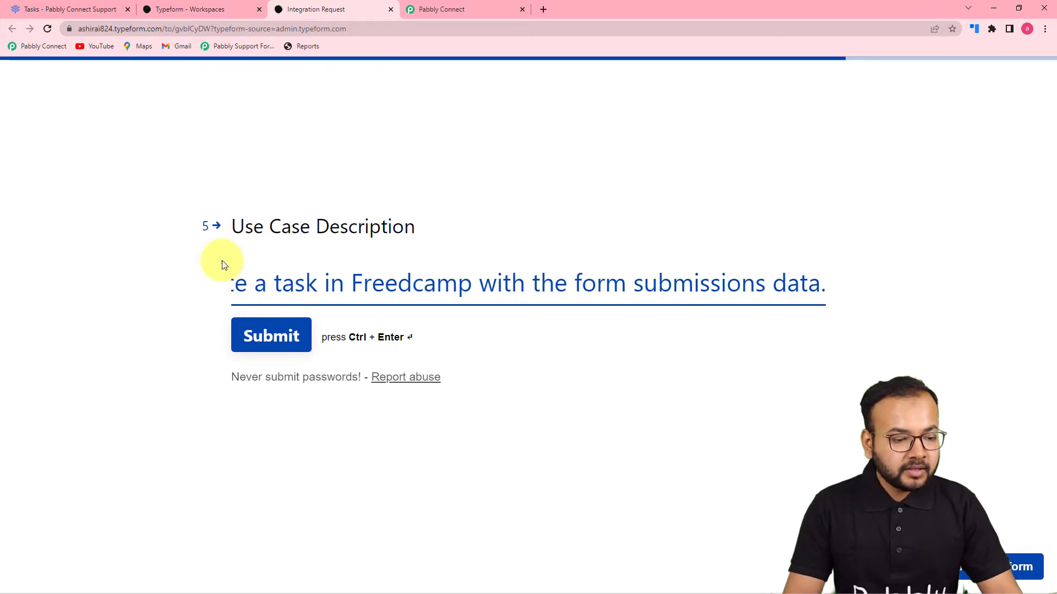
click(254, 332)
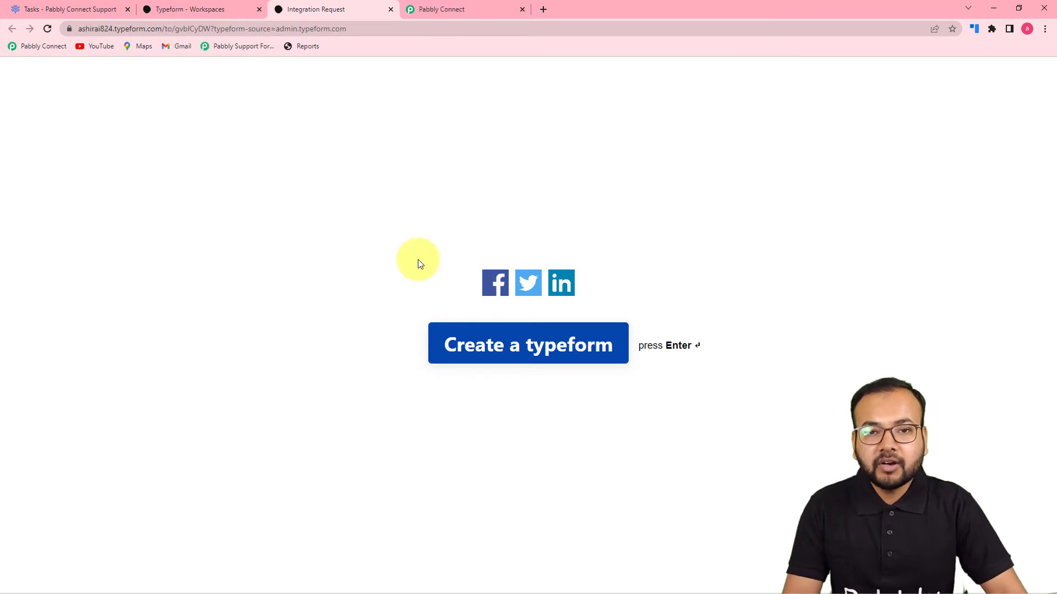
click(464, 4)
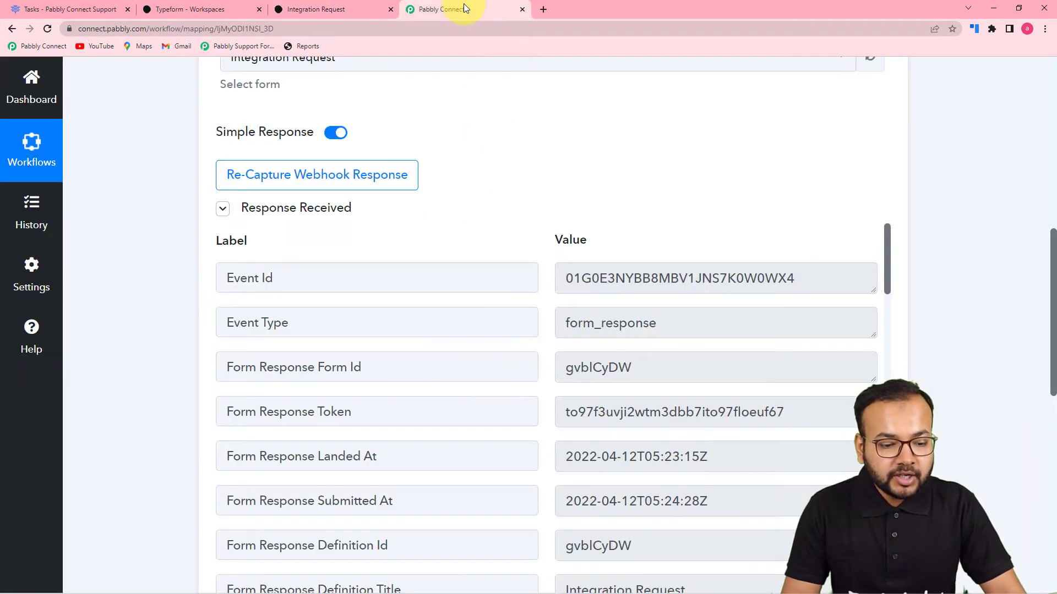
scroll(184, 245, down, 1)
scroll(186, 247, down, 2)
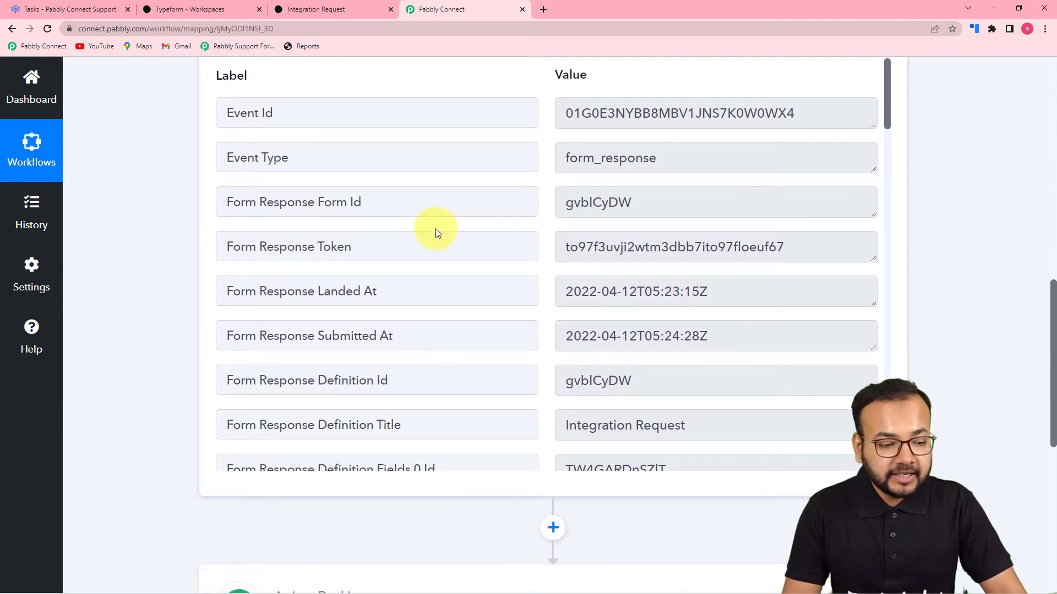
scroll(435, 230, down, 4)
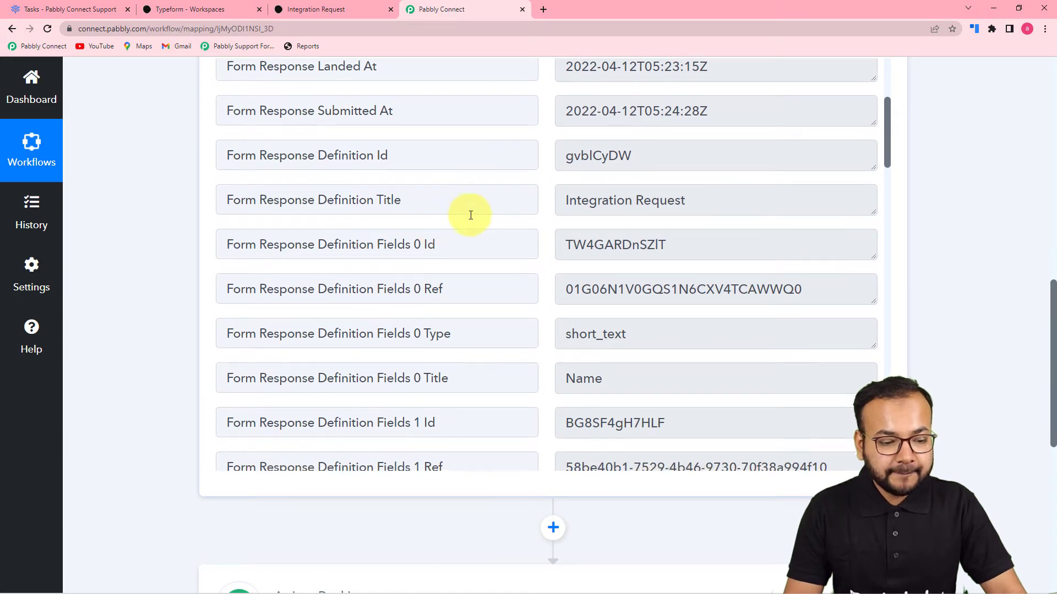
scroll(469, 214, down, 3)
scroll(470, 215, down, 2)
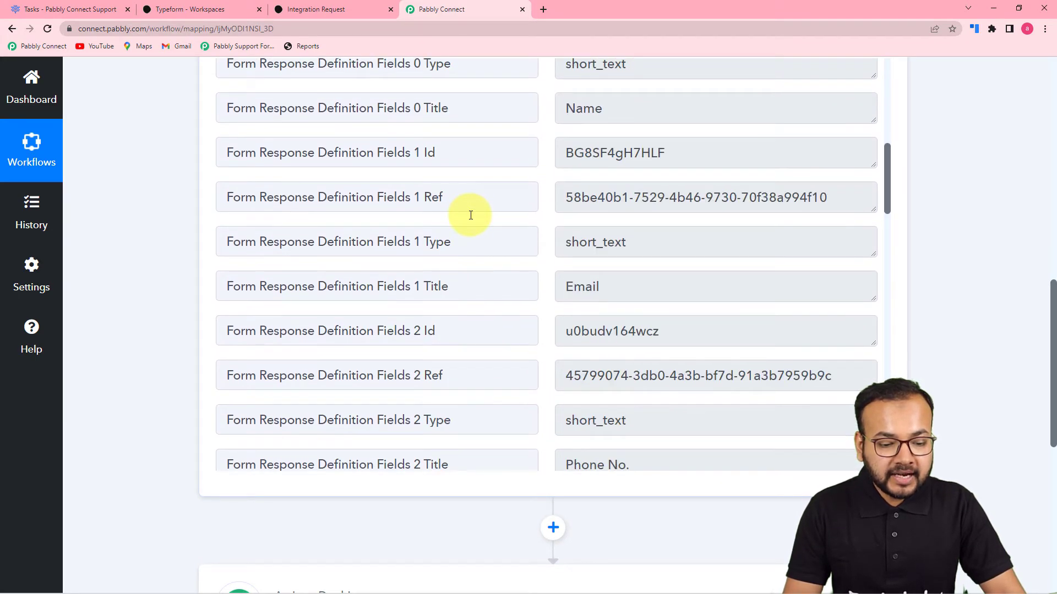
scroll(471, 215, down, 4)
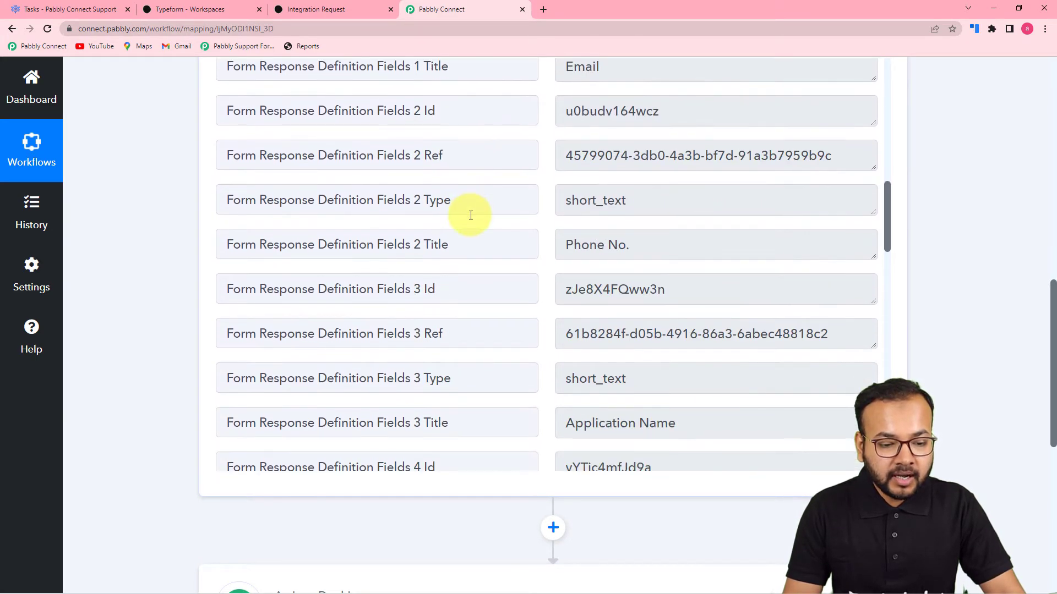
scroll(470, 215, down, 6)
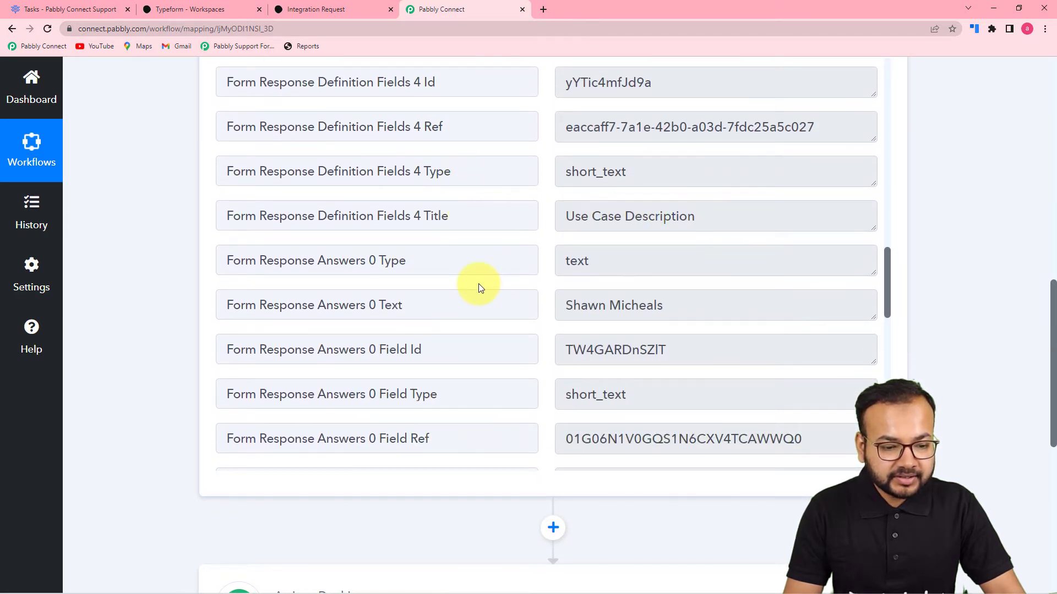
scroll(479, 288, down, 2)
scroll(464, 257, down, 6)
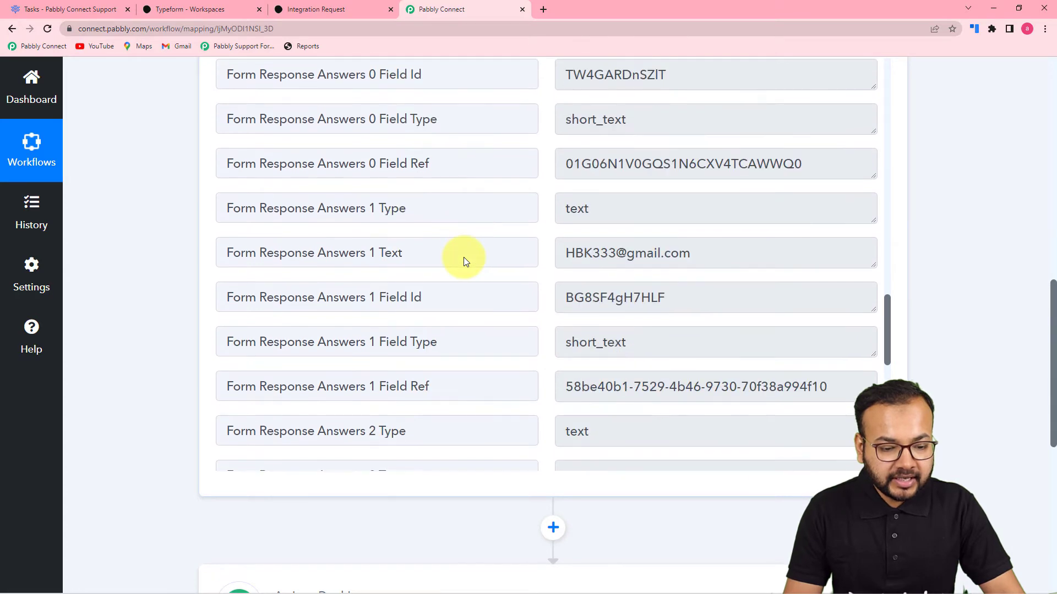
scroll(463, 257, down, 7)
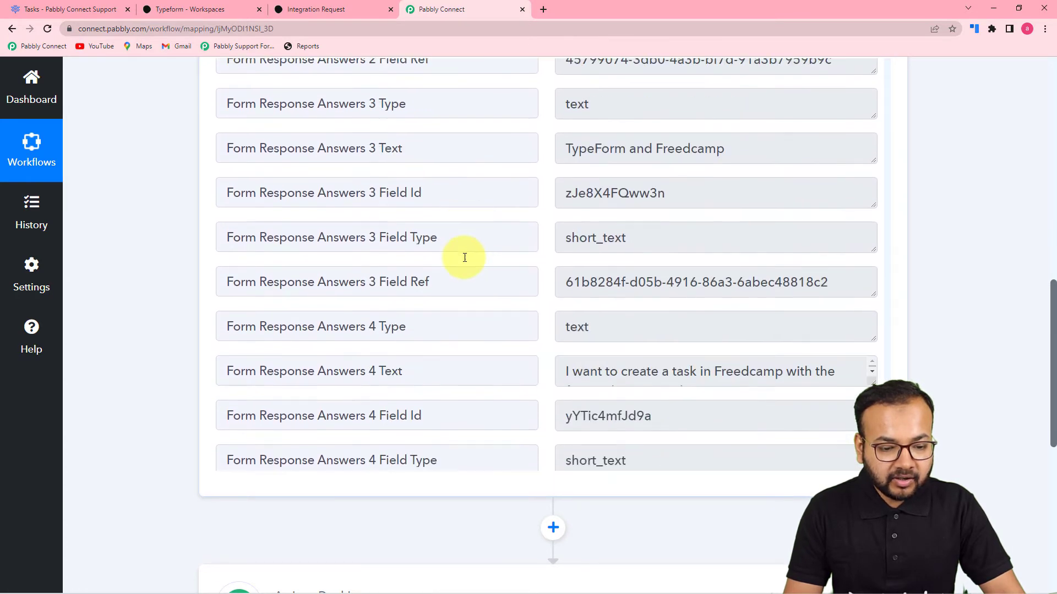
scroll(505, 259, down, 1)
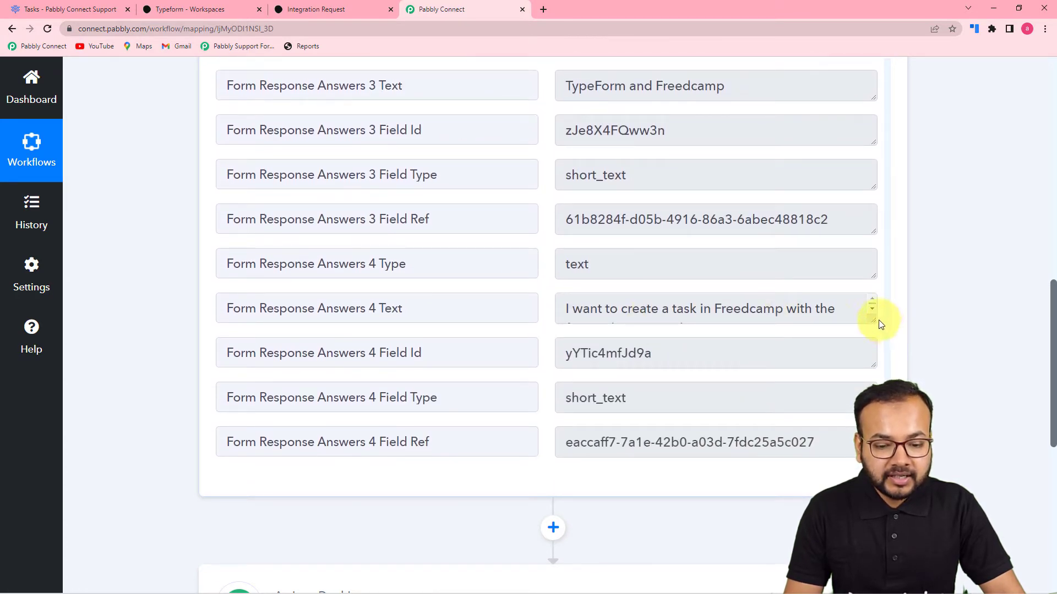
drag(874, 316, 873, 365)
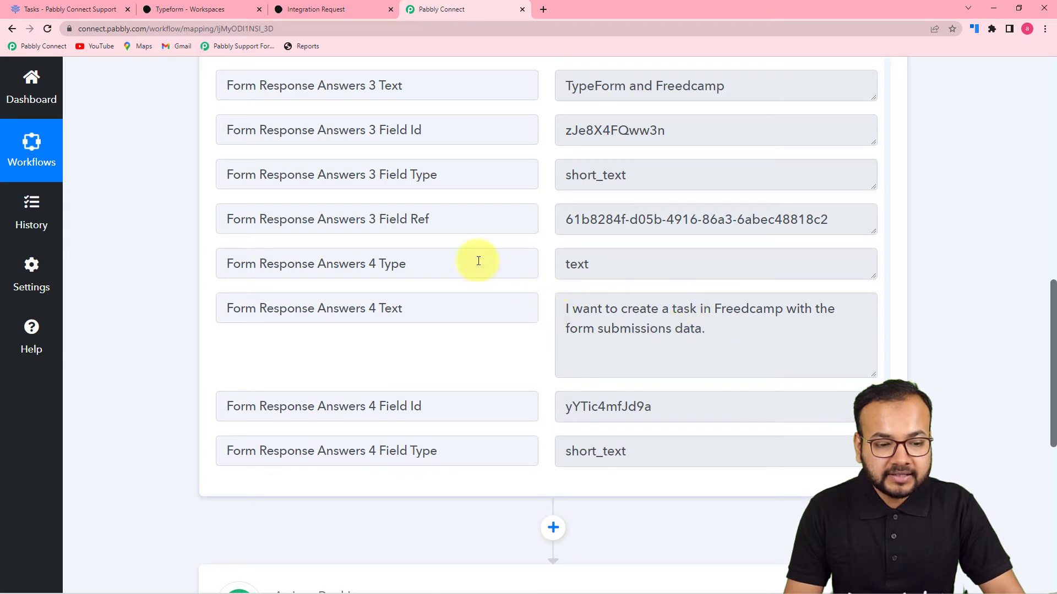
scroll(543, 240, up, 1)
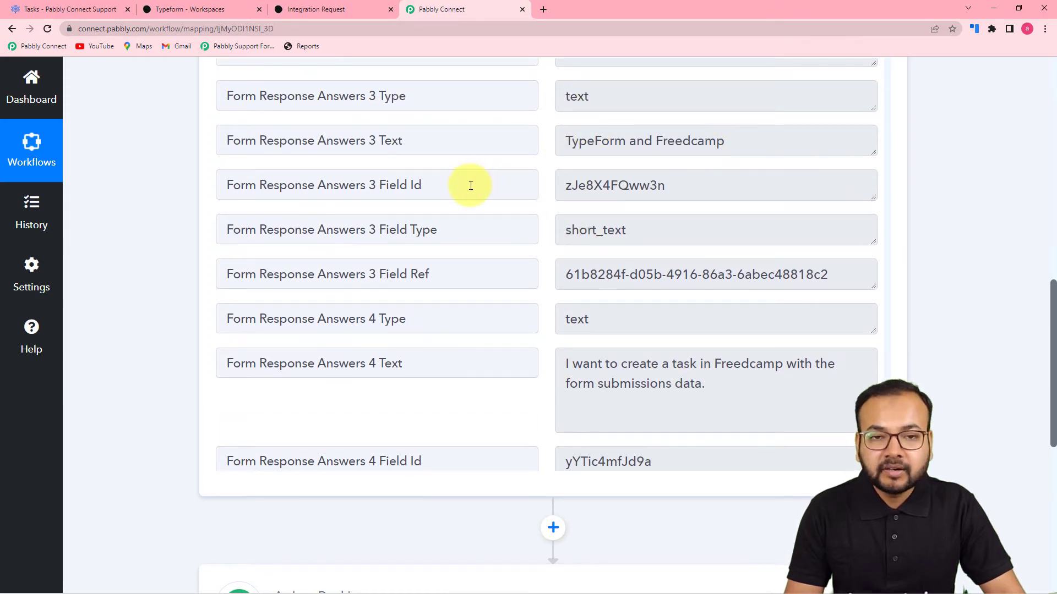
scroll(256, 230, down, 1)
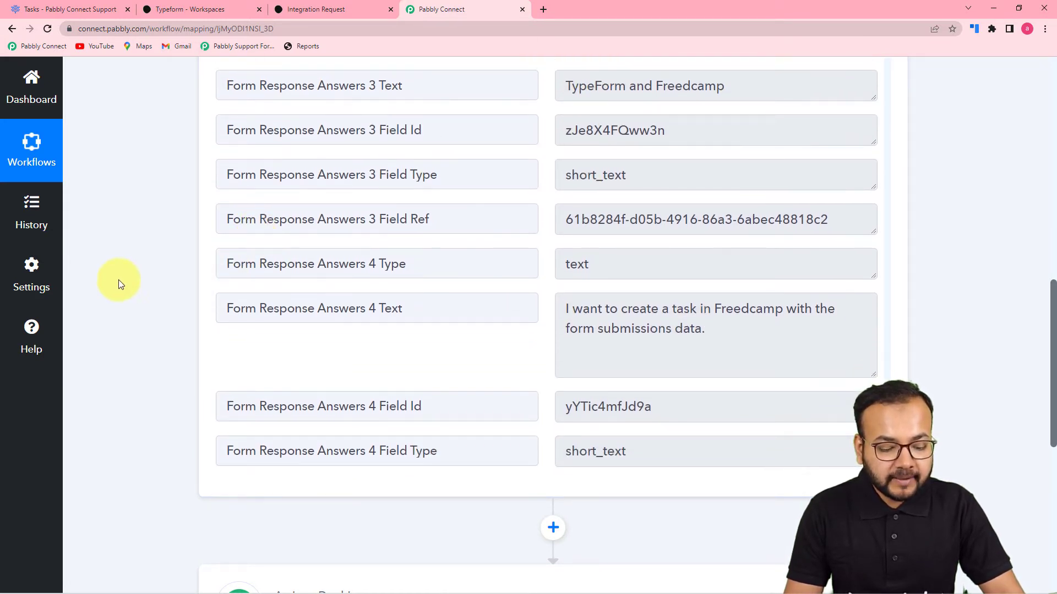
scroll(118, 280, down, 5)
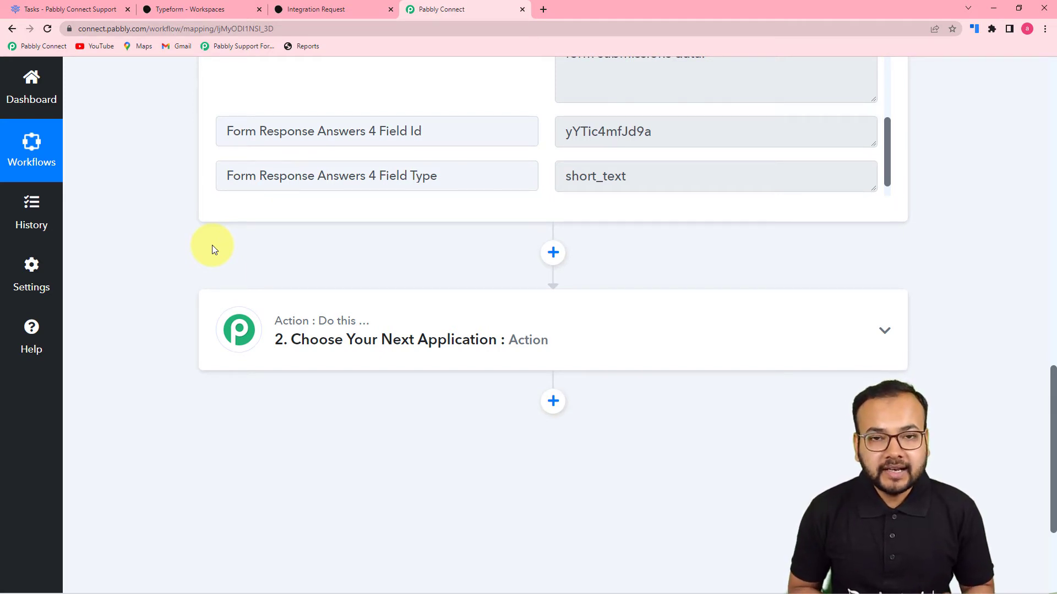
scroll(212, 246, down, 3)
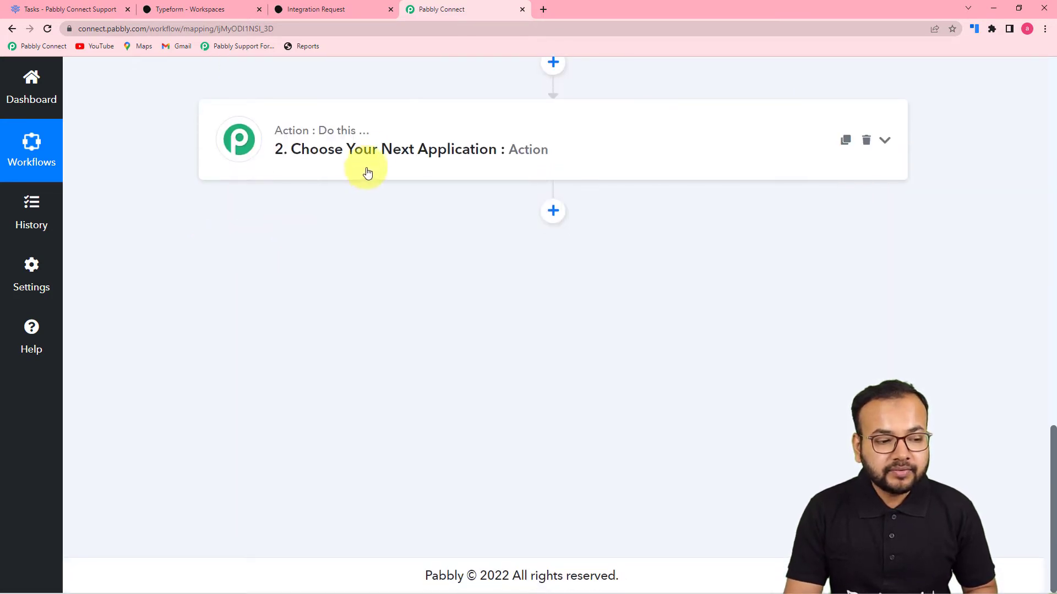
- Make step 2 a Date/Time Formatter action with the Current Date event and connect it
click(371, 159)
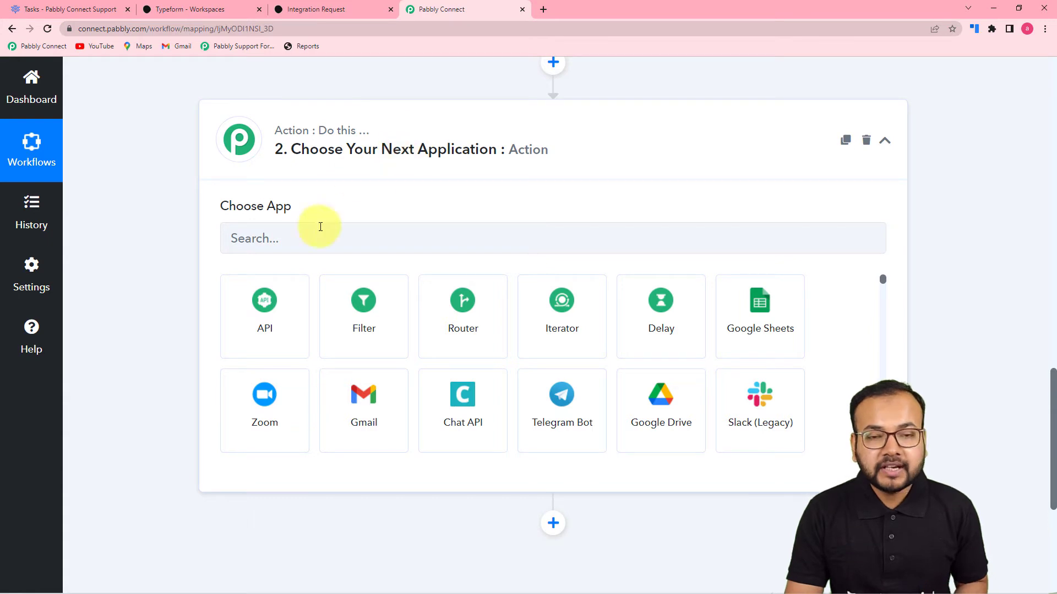
click(348, 244)
text(date)
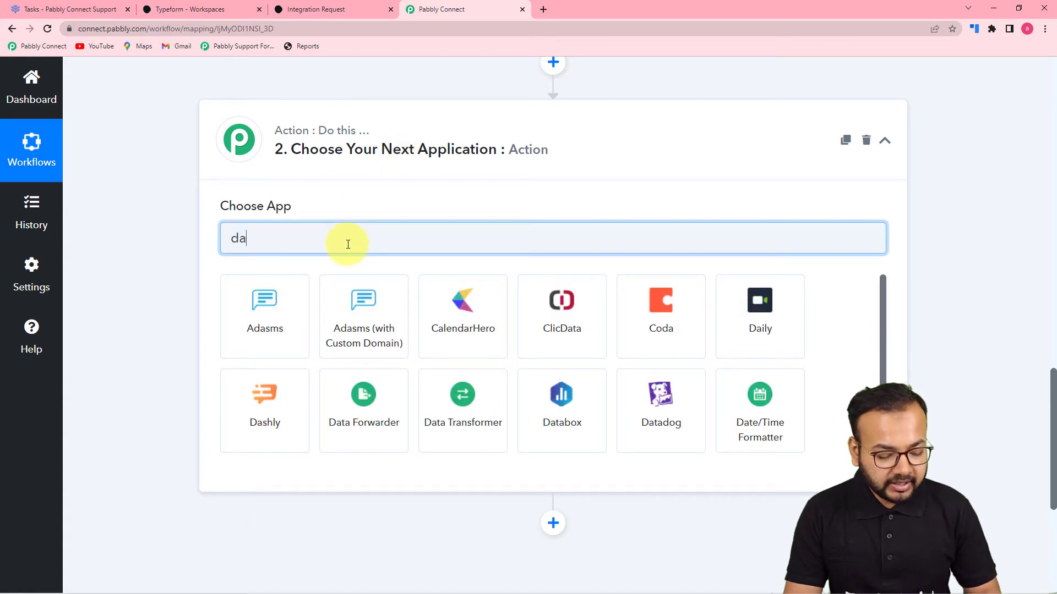
click(290, 308)
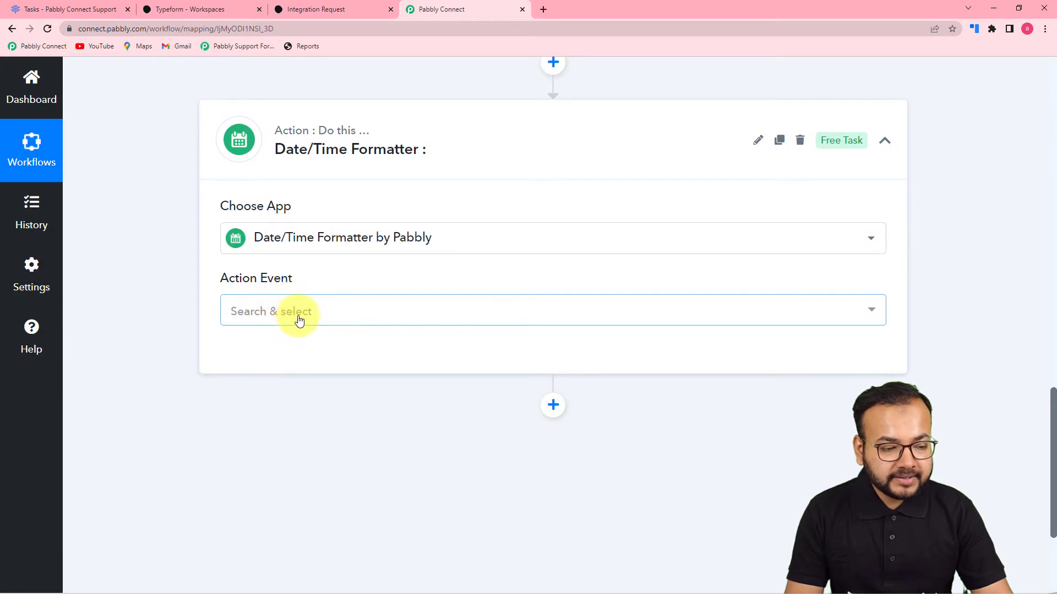
click(295, 325)
scroll(309, 415, down, 3)
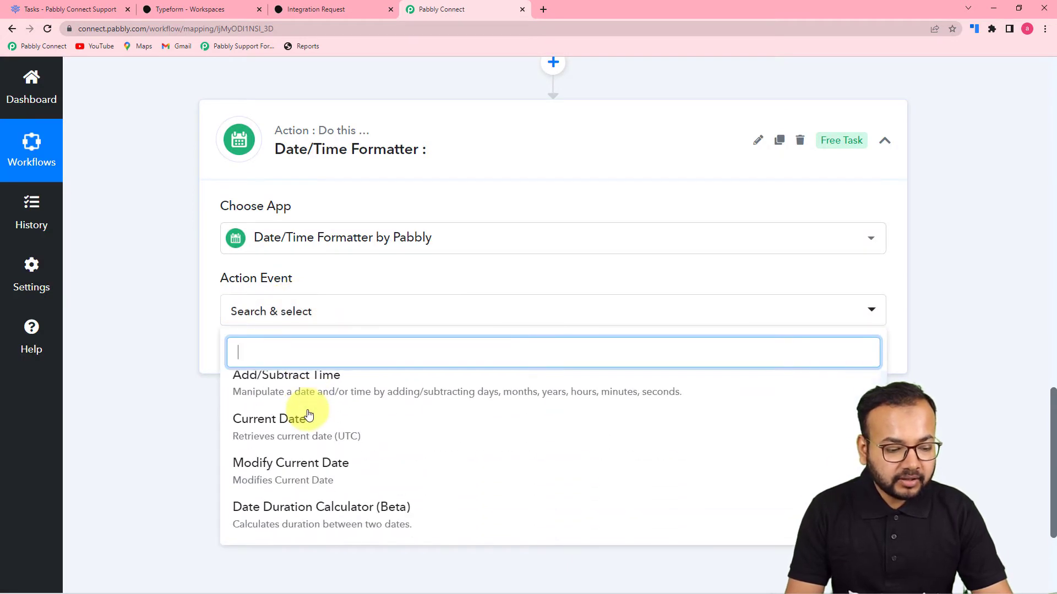
click(271, 435)
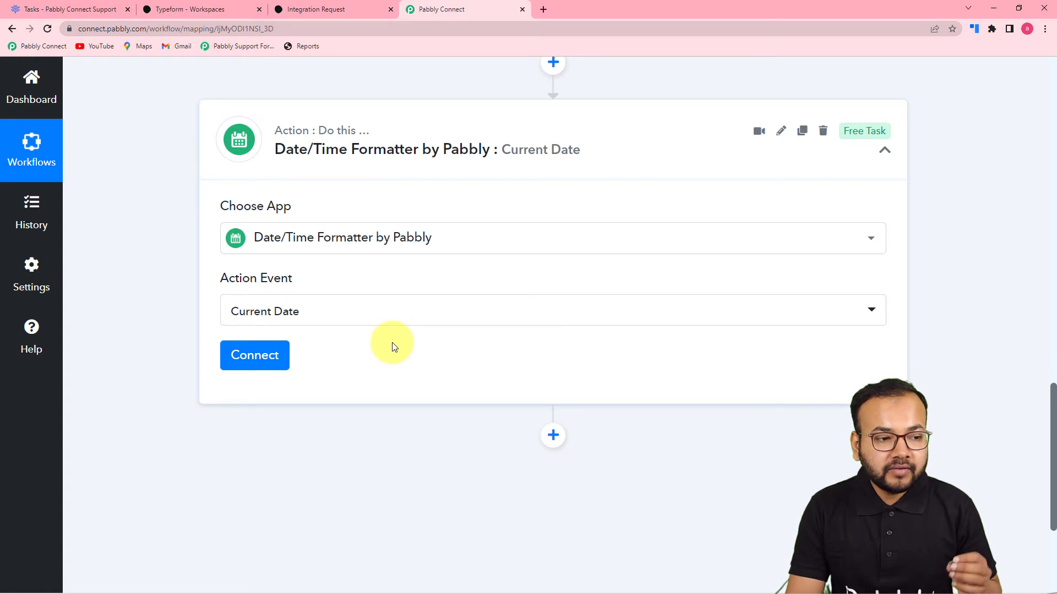
scroll(392, 344, up, 6)
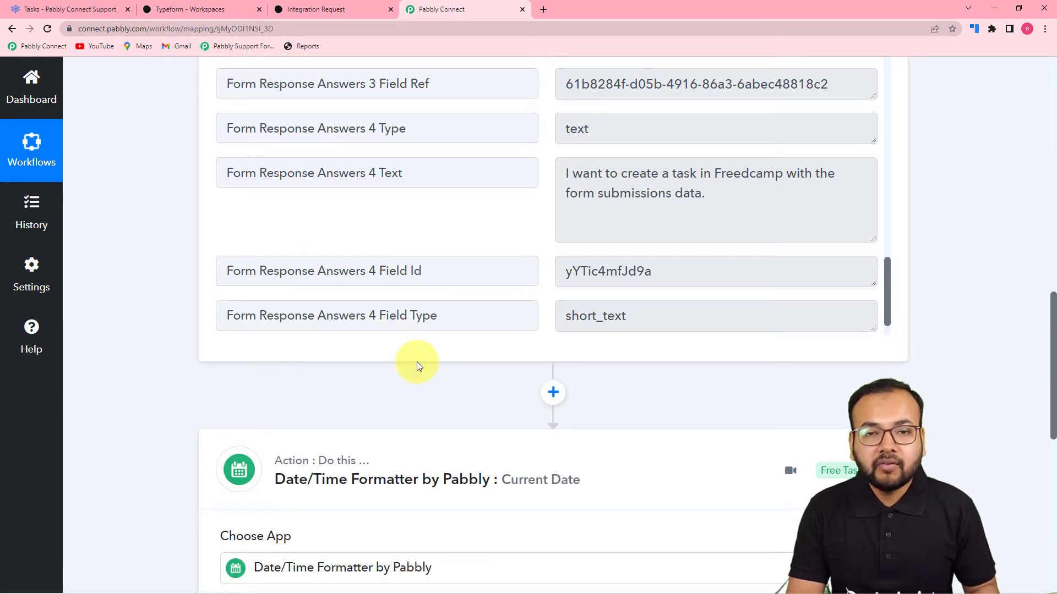
scroll(417, 362, down, 6)
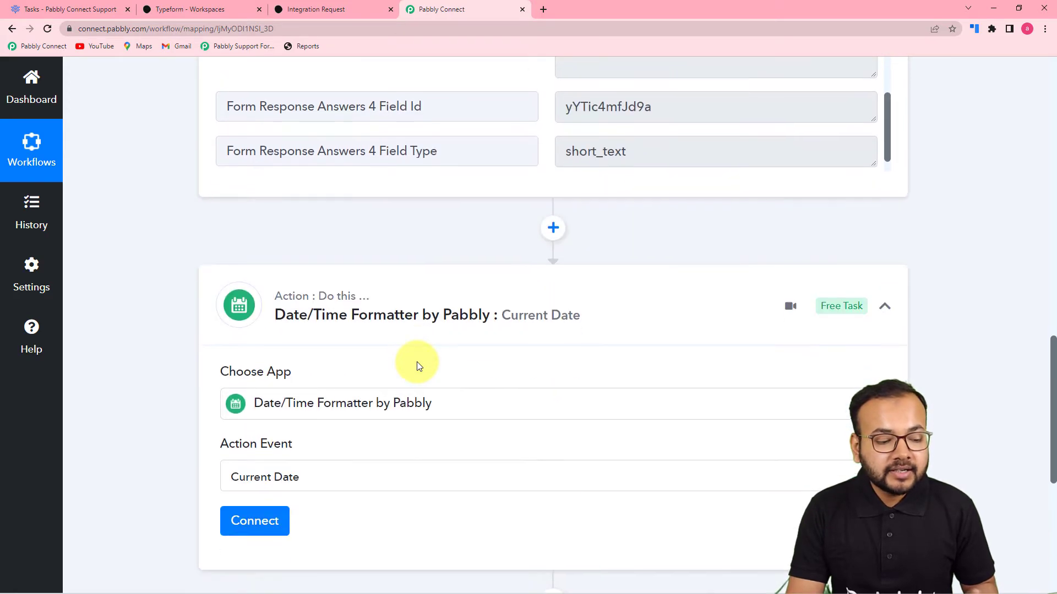
click(271, 359)
- Keep Include Time in Response as False and test the step, returning 2022-04-12
scroll(418, 365, down, 4)
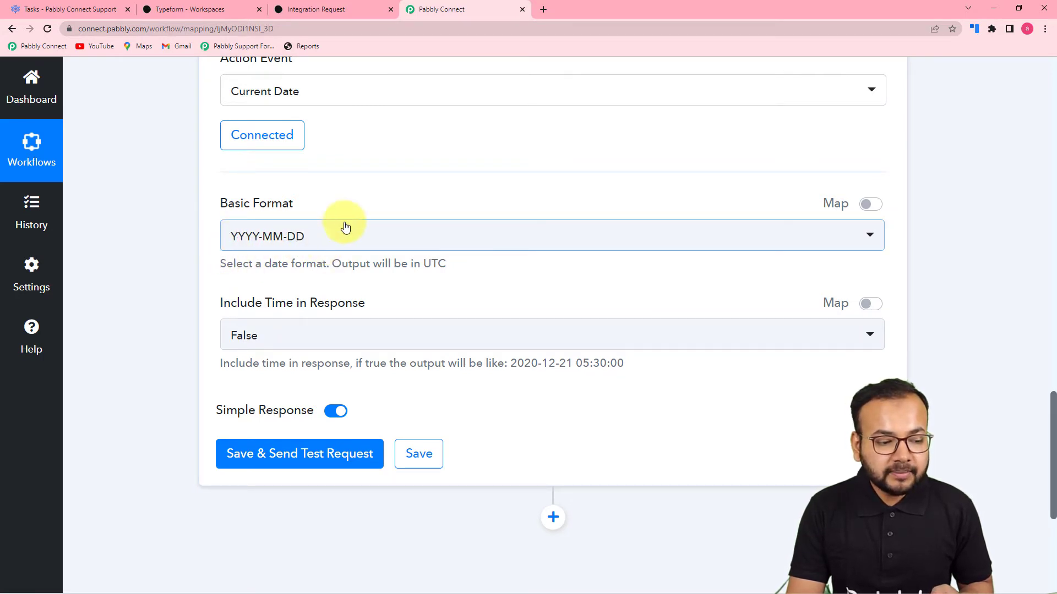
click(291, 337)
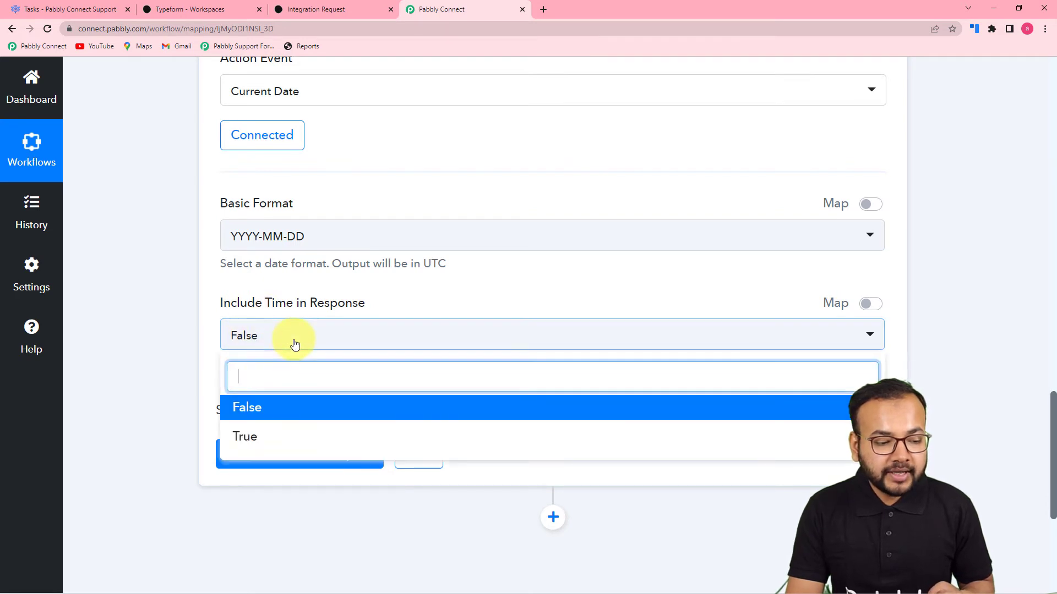
click(267, 407)
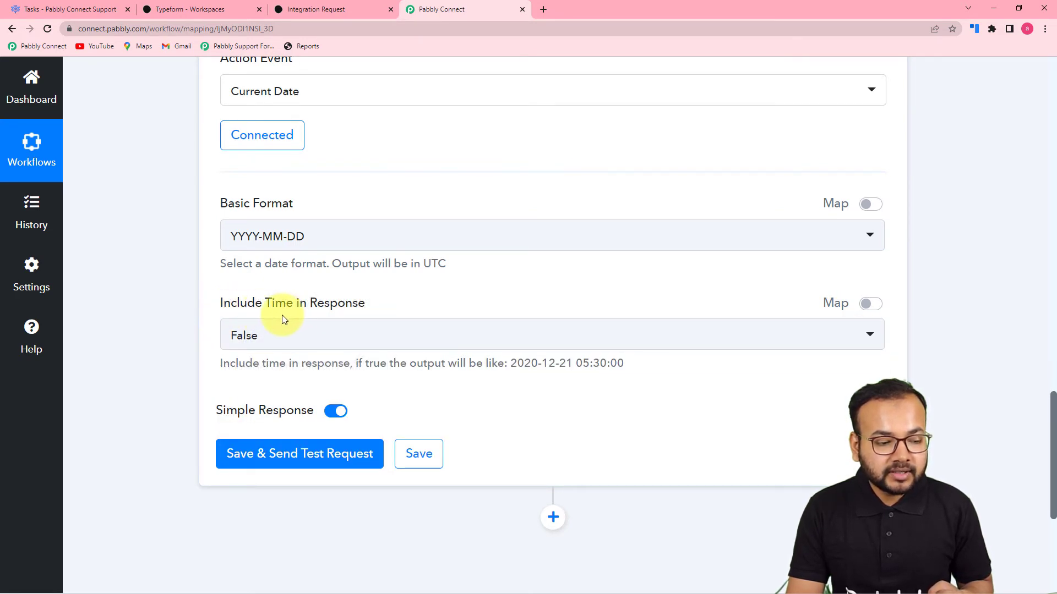
scroll(292, 347, down, 2)
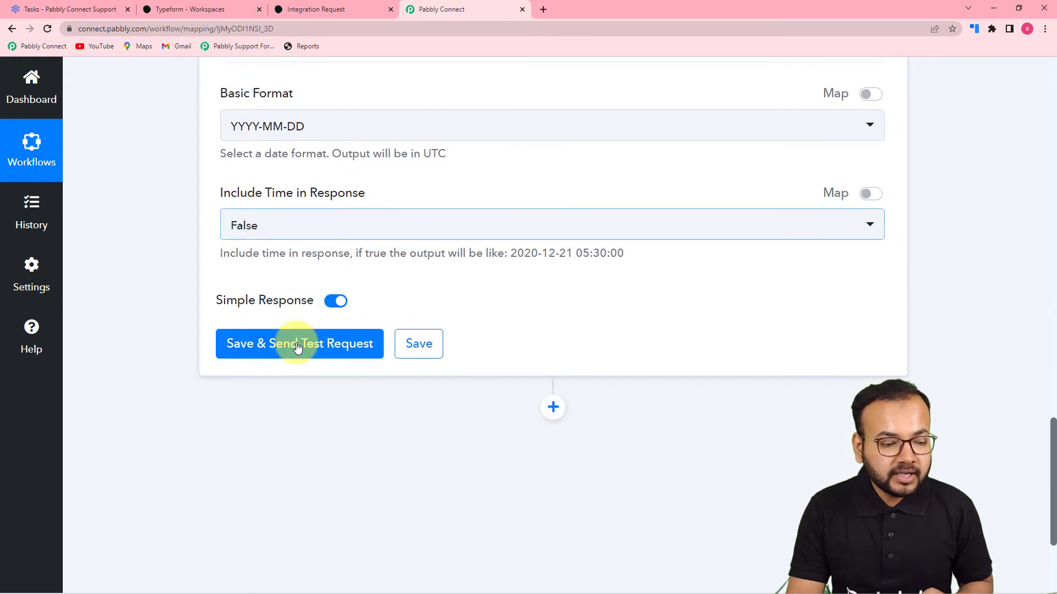
click(297, 345)
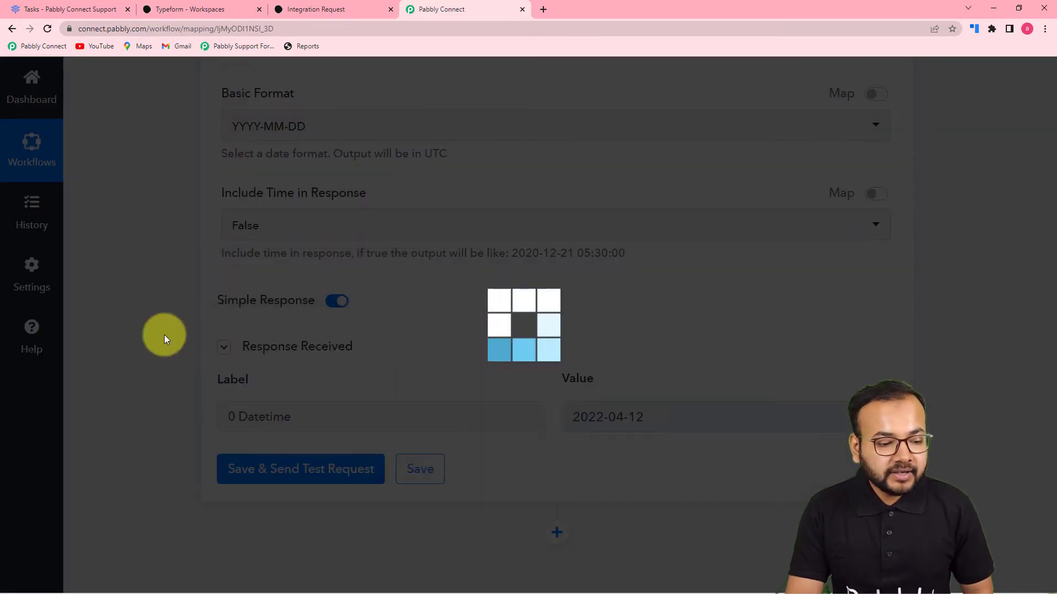
scroll(164, 335, down, 1)
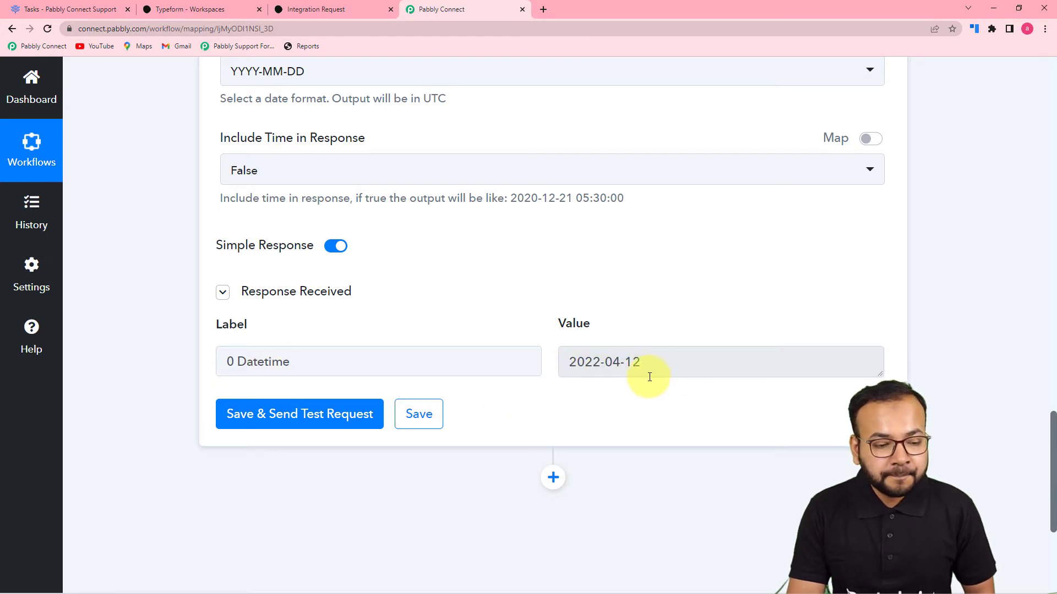
scroll(649, 377, down, 2)
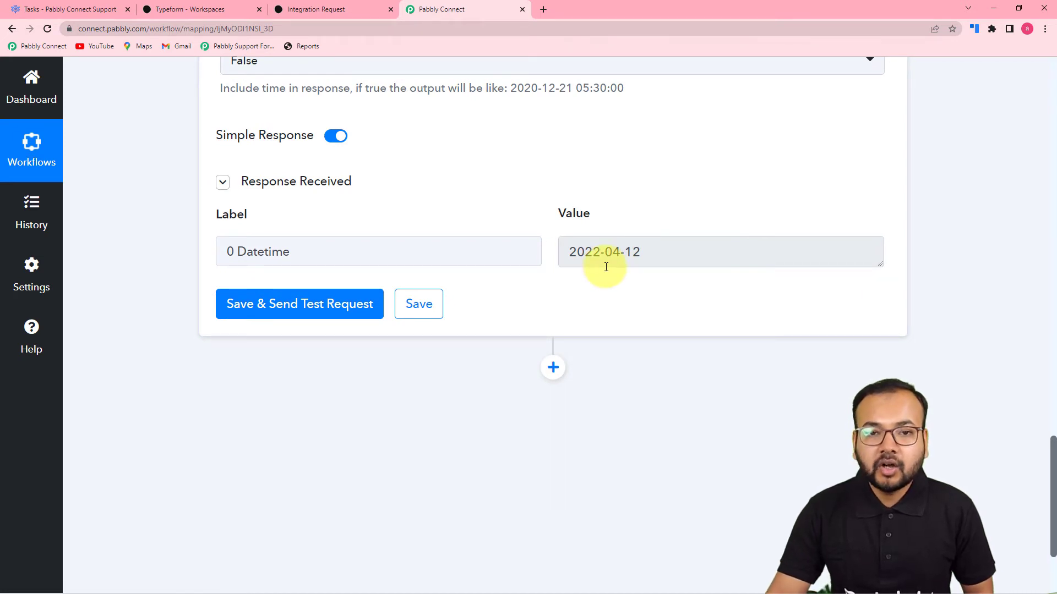
scroll(540, 286, down, 1)
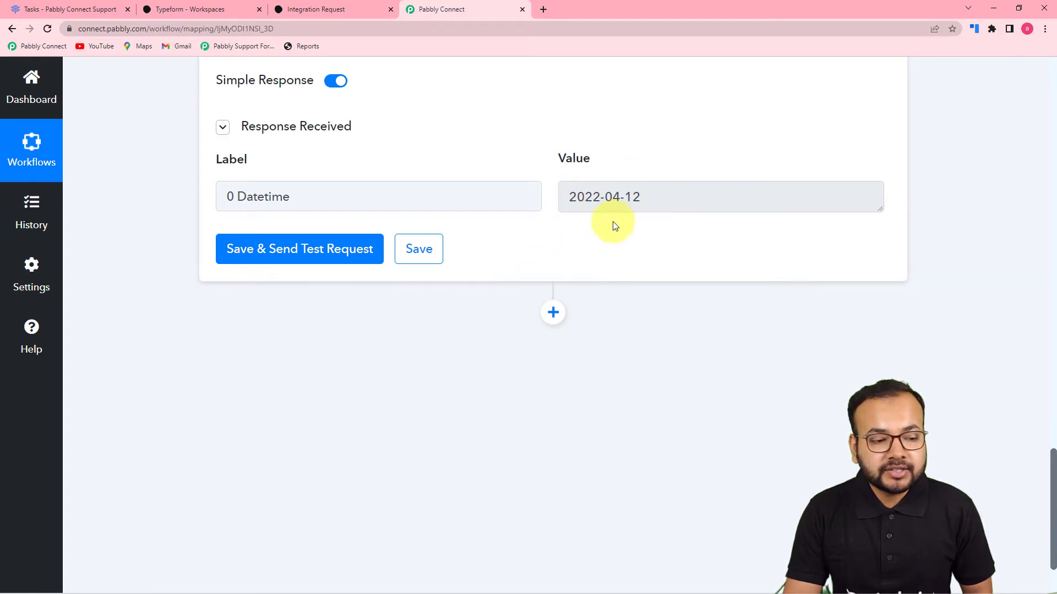
scroll(450, 240, down, 2)
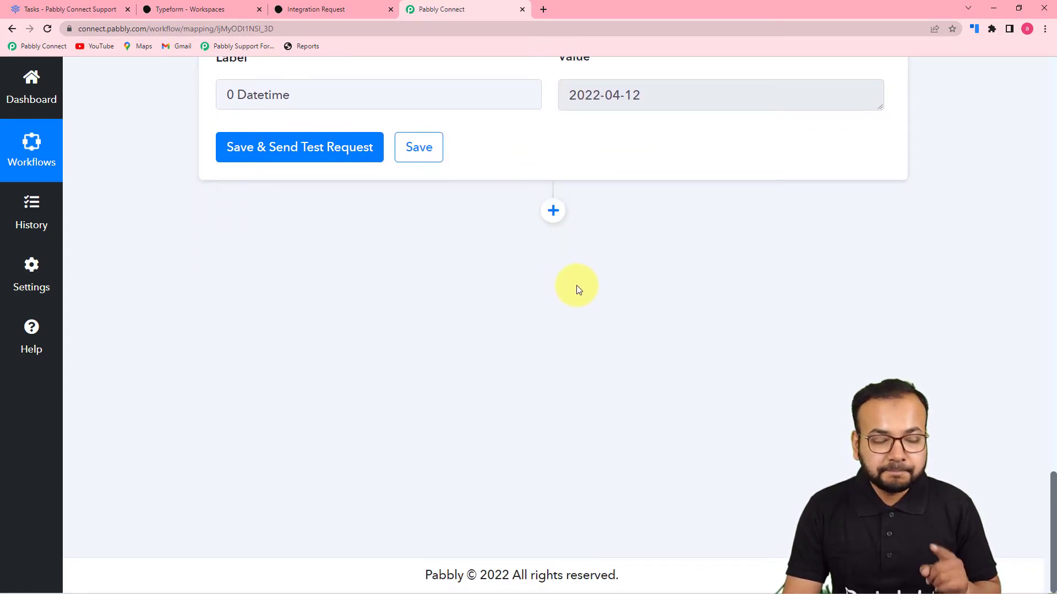
click(553, 211)
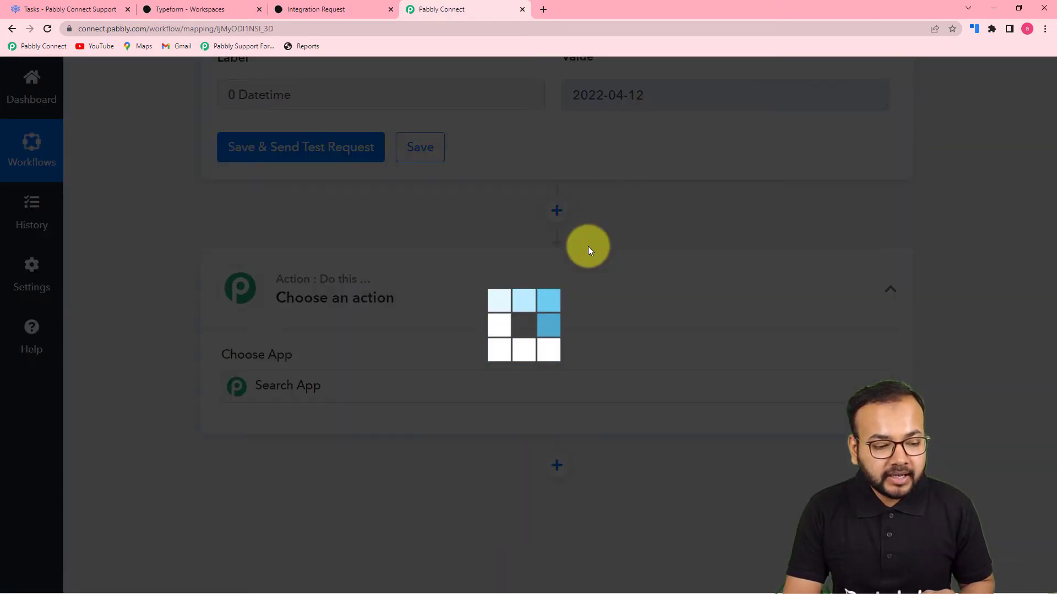
- Make step 3 a connected Date/Time Formatter action using Modify Current Date
text(date)
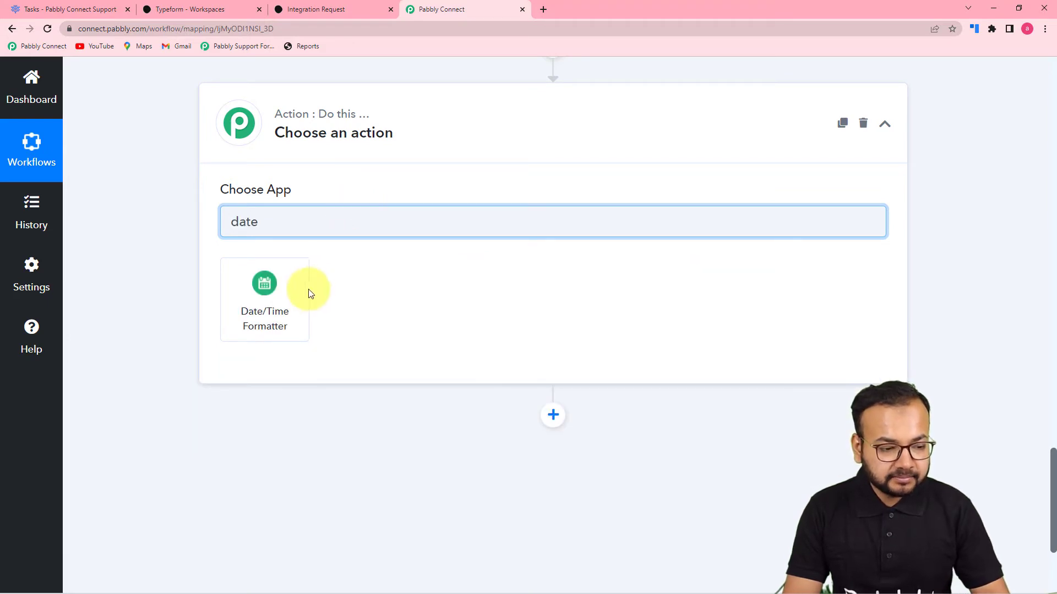
click(305, 292)
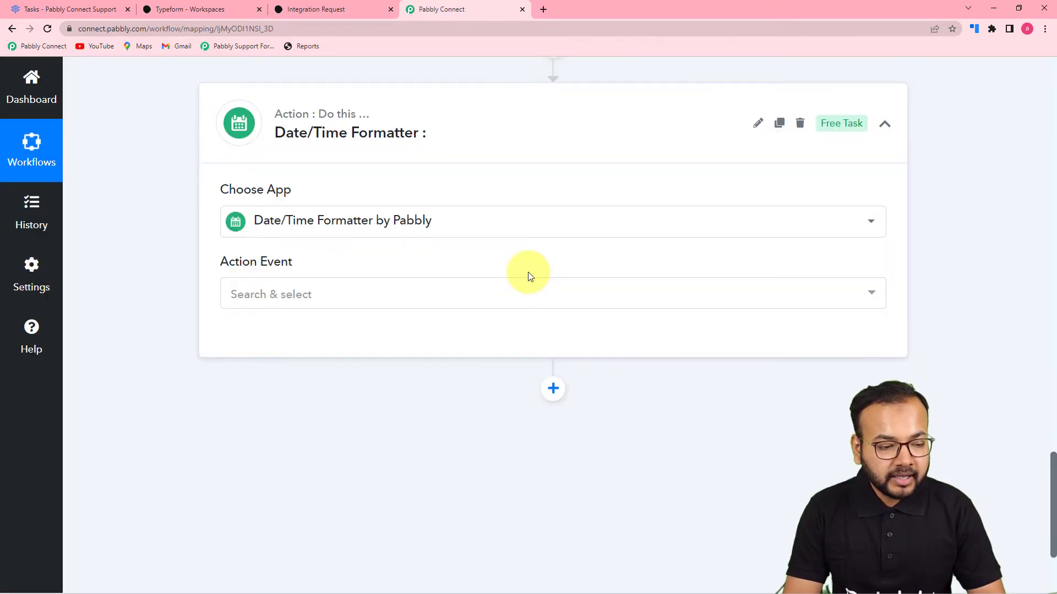
click(428, 297)
scroll(428, 297, down, 2)
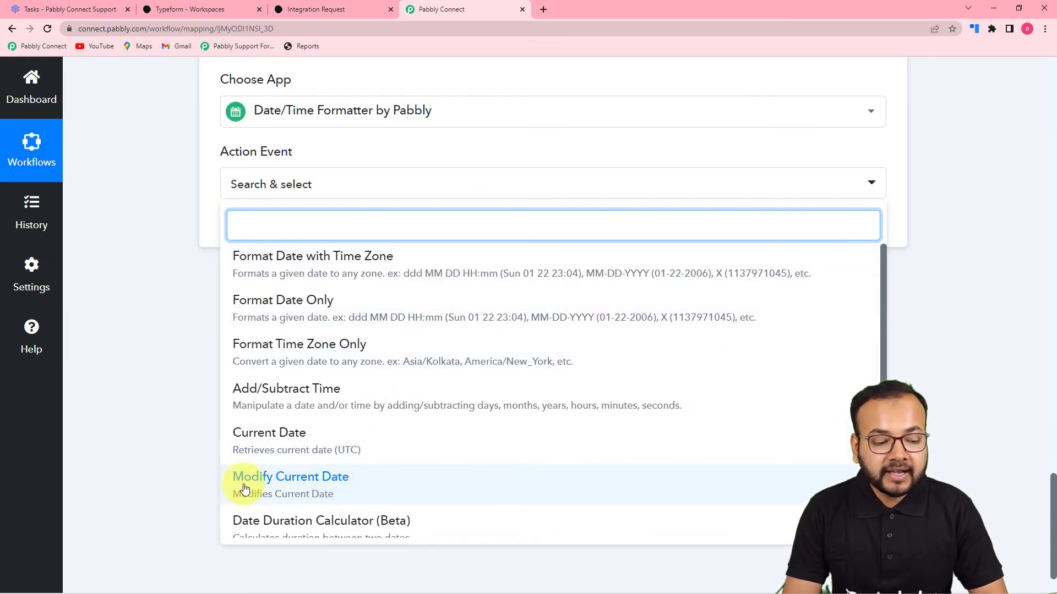
click(318, 487)
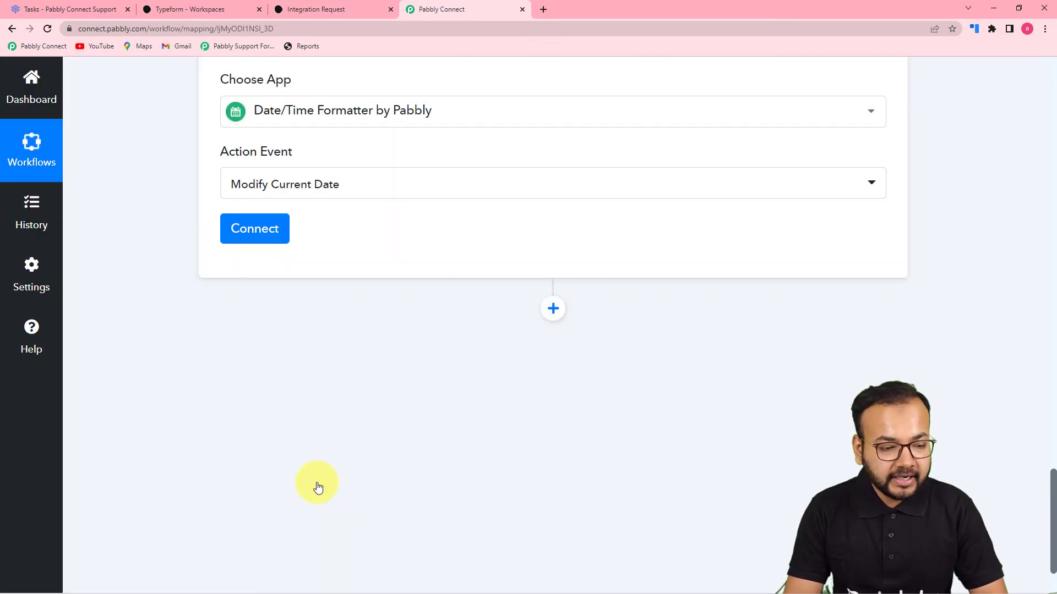
click(247, 243)
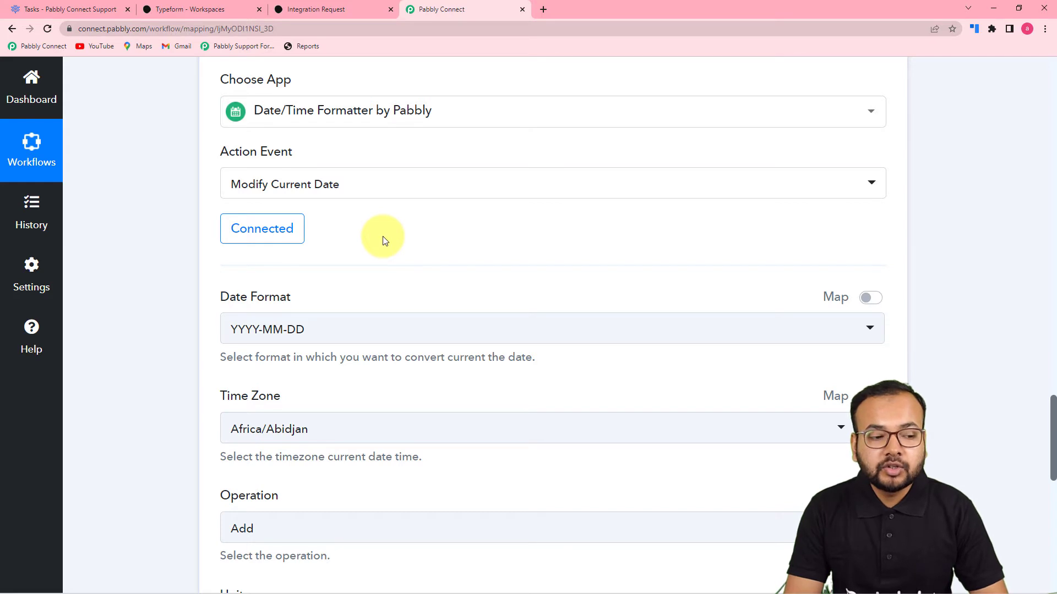
- Set the Modify Current Date time zone to Asia/Kolkata
scroll(383, 238, up, 2)
scroll(386, 240, up, 1)
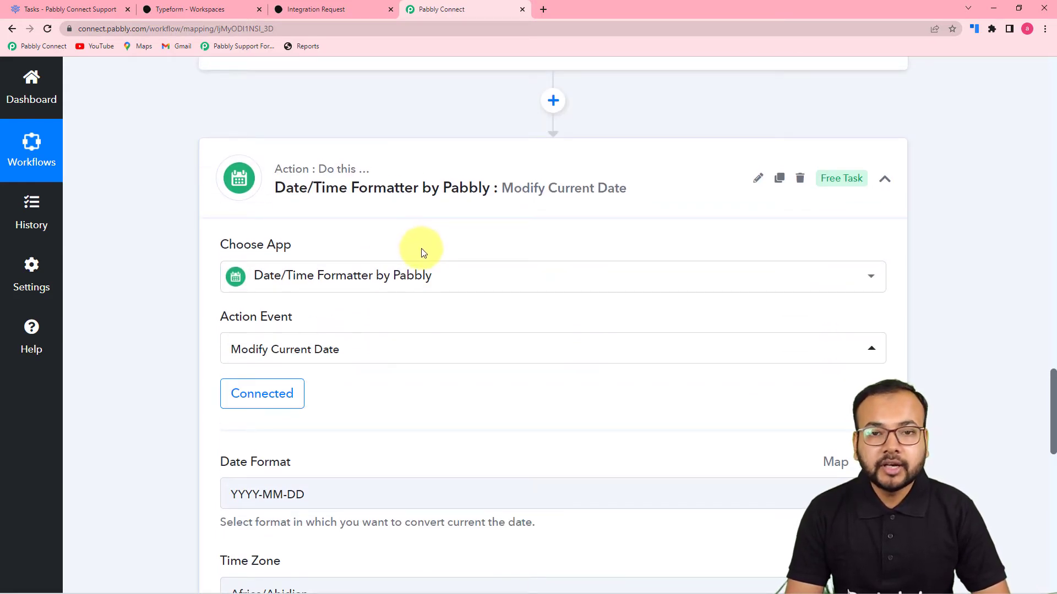
scroll(430, 253, down, 6)
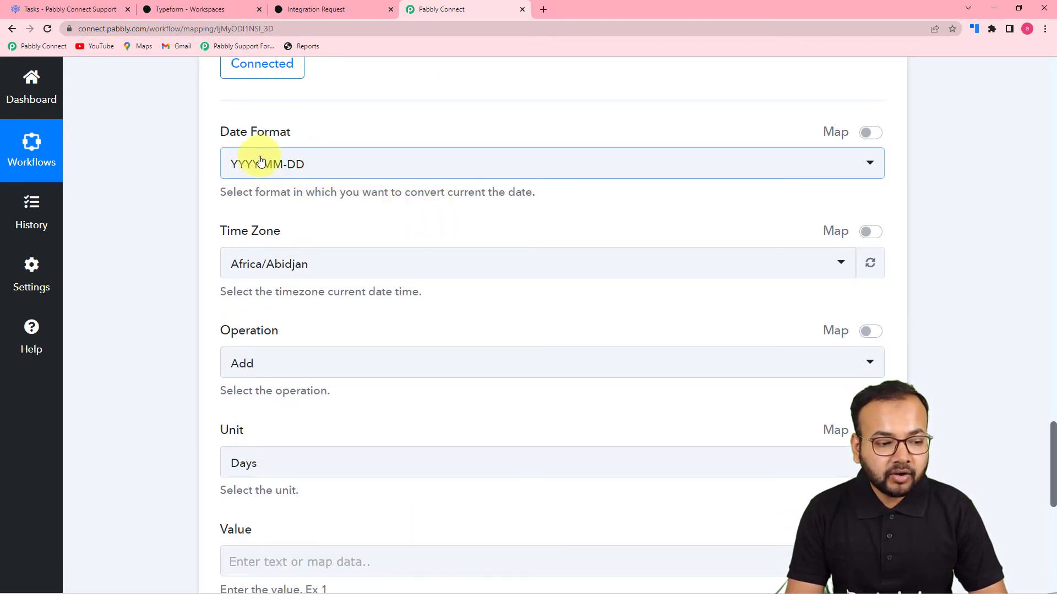
scroll(380, 261, down, 3)
click(386, 104)
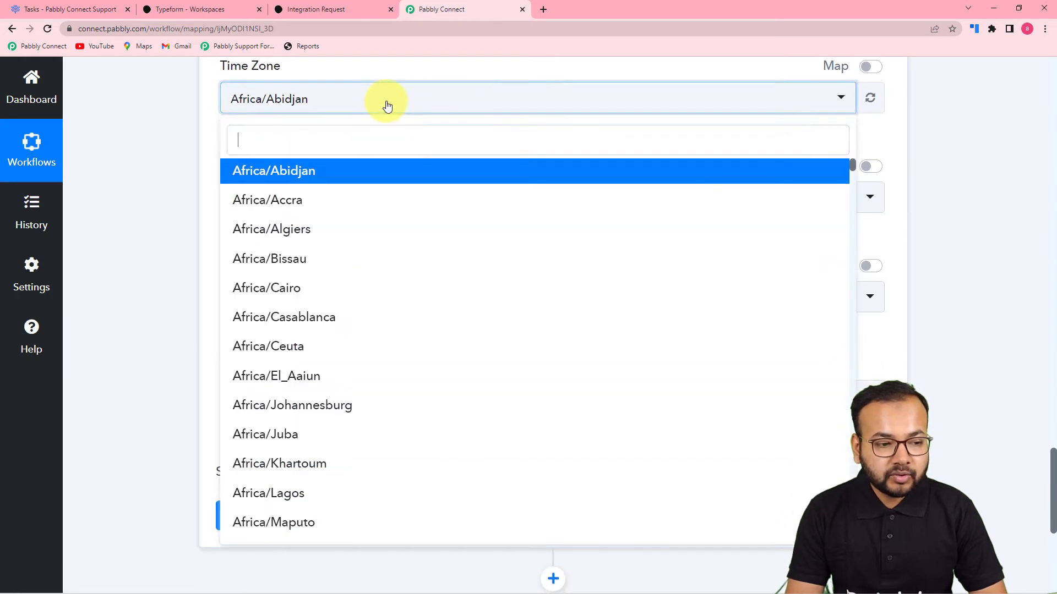
text(ko)
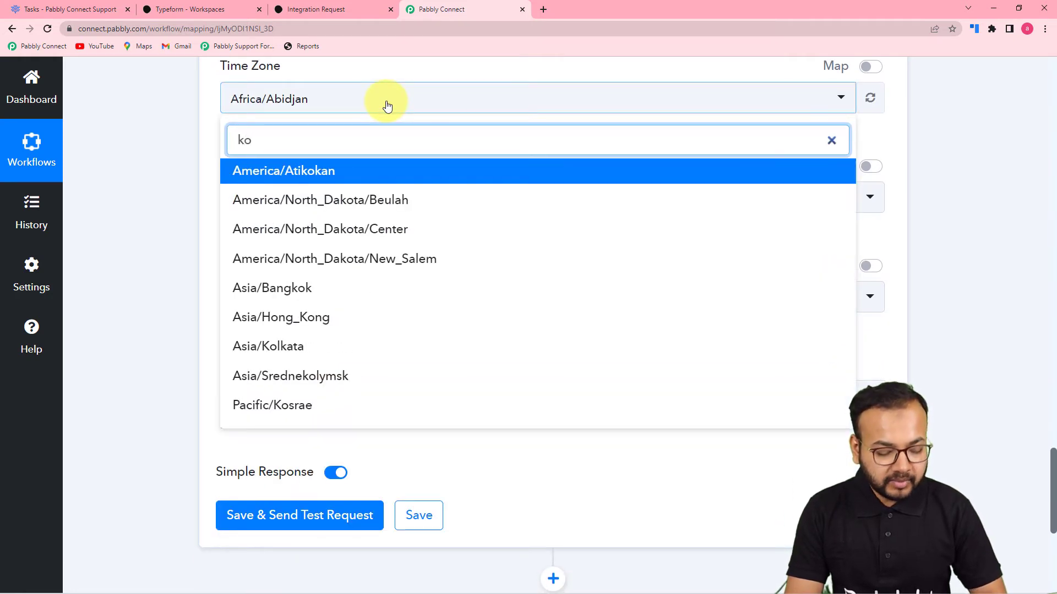
text(l)
click(338, 172)
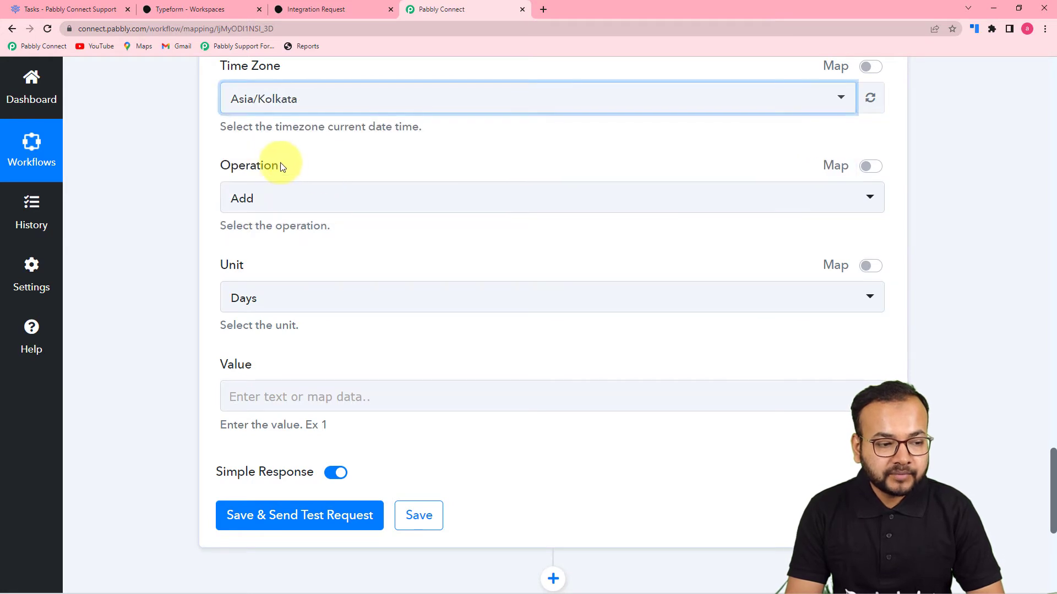
- Keep operation Add and unit Days, and enter 2 as the value
scroll(264, 158, down, 1)
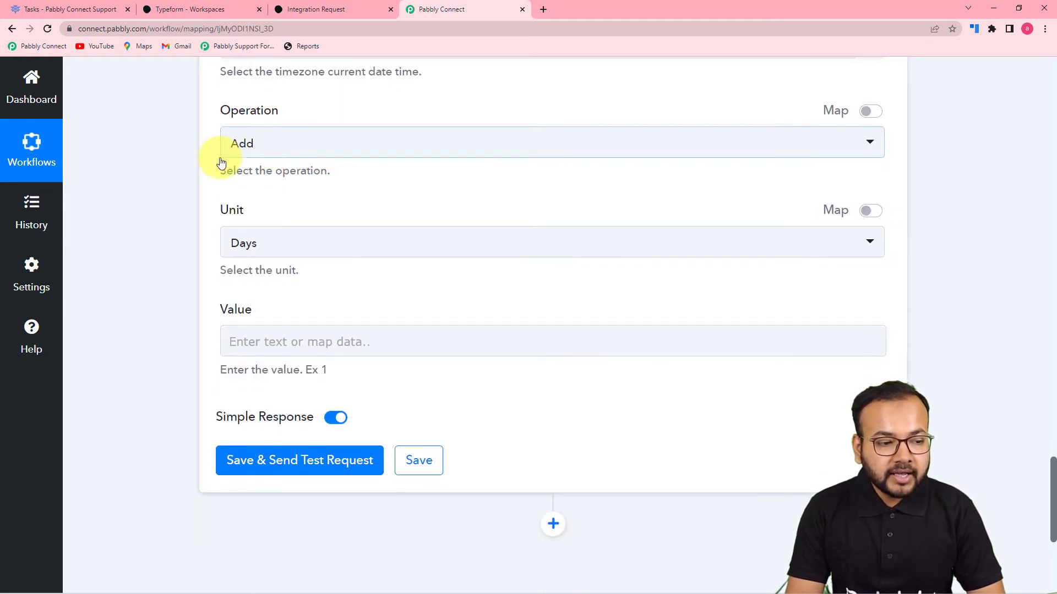
click(323, 148)
click(269, 210)
click(225, 173)
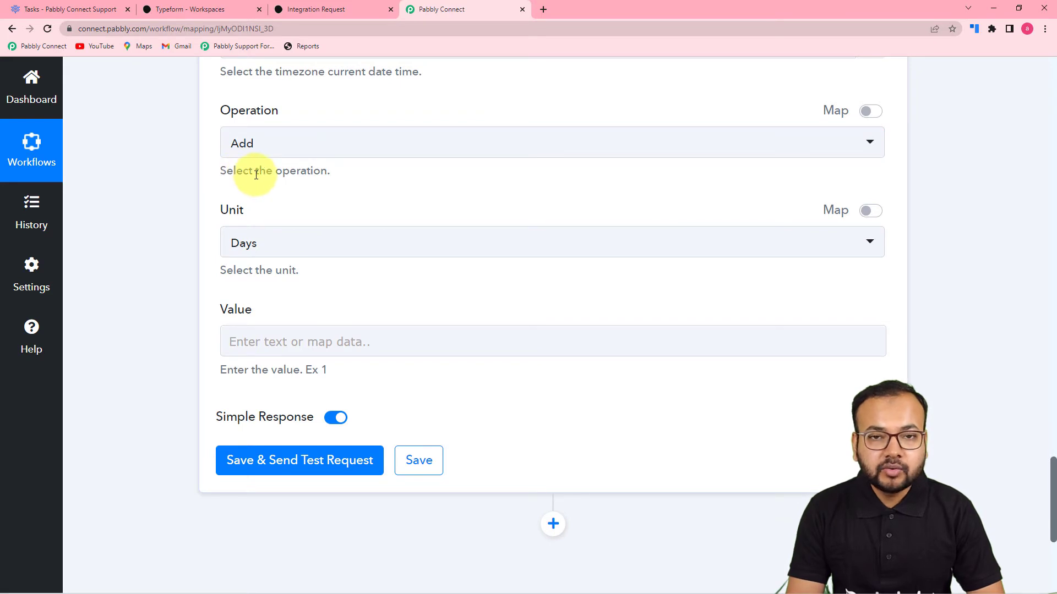
scroll(257, 175, up, 1)
scroll(257, 175, down, 1)
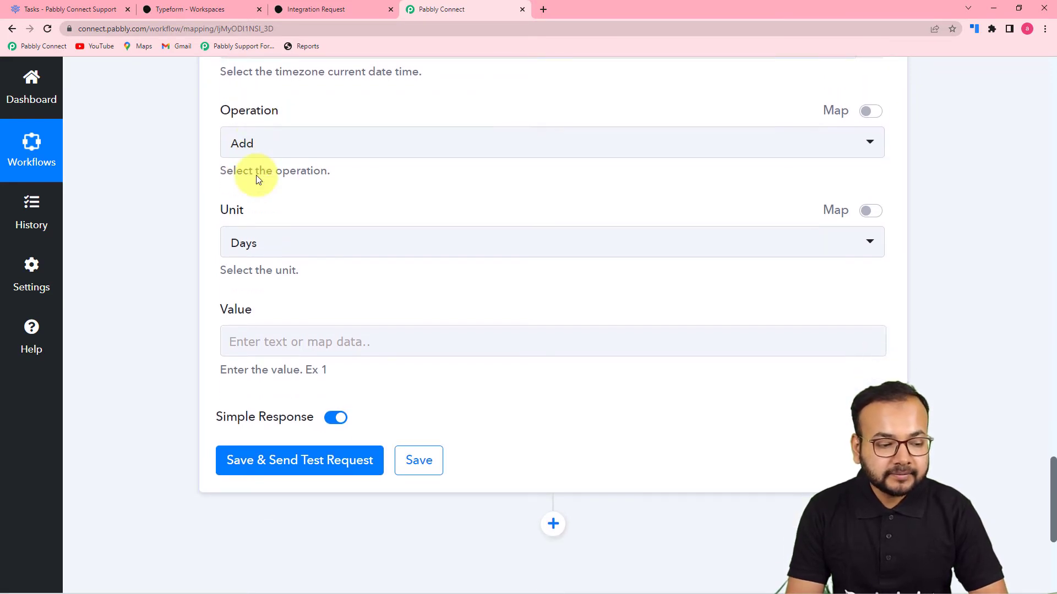
scroll(258, 176, down, 2)
scroll(231, 127, up, 2)
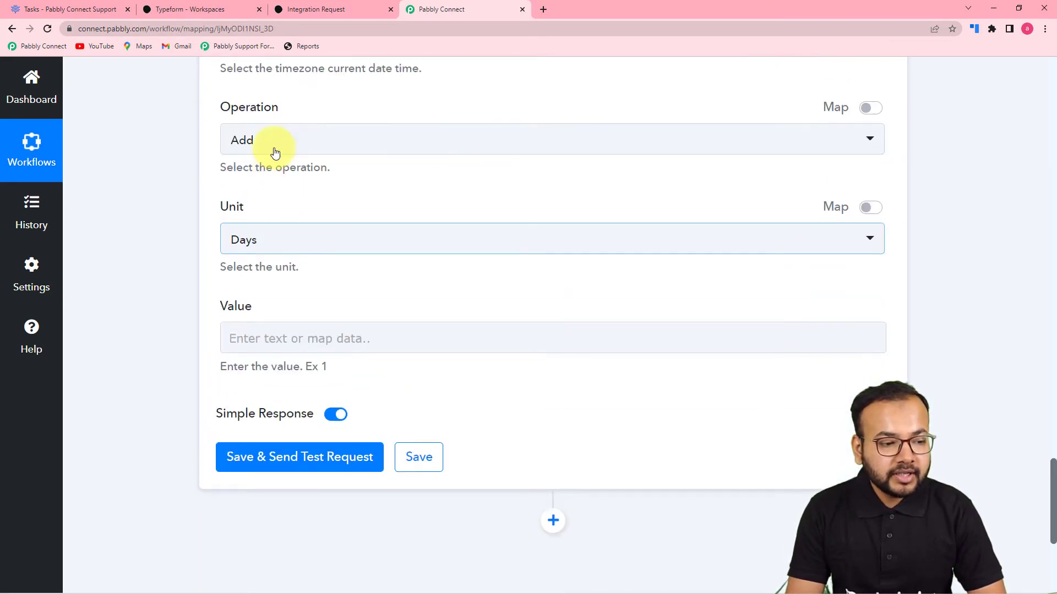
click(302, 242)
click(278, 315)
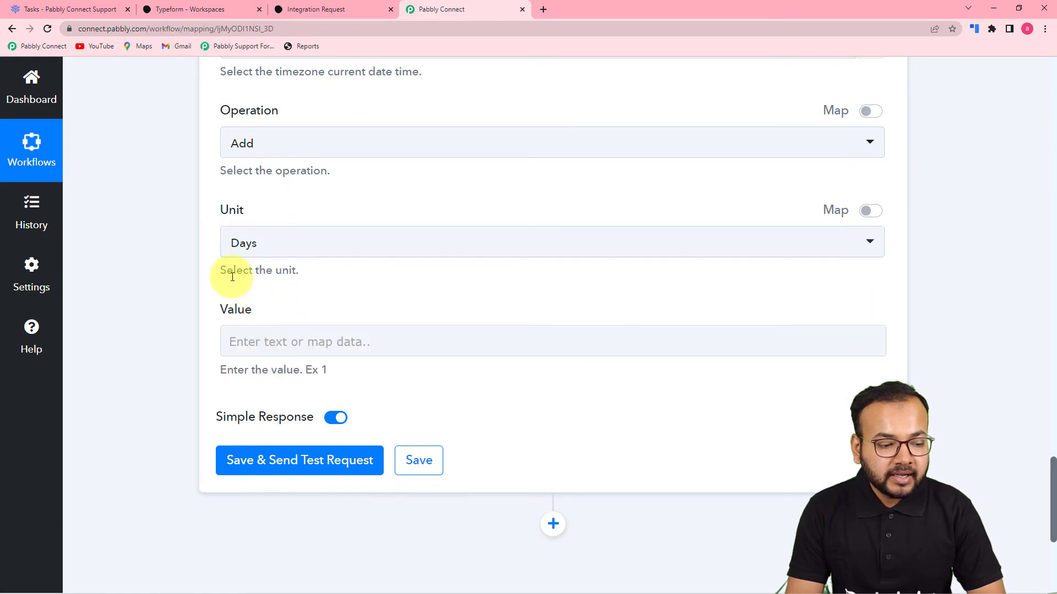
scroll(278, 273, down, 2)
click(331, 235)
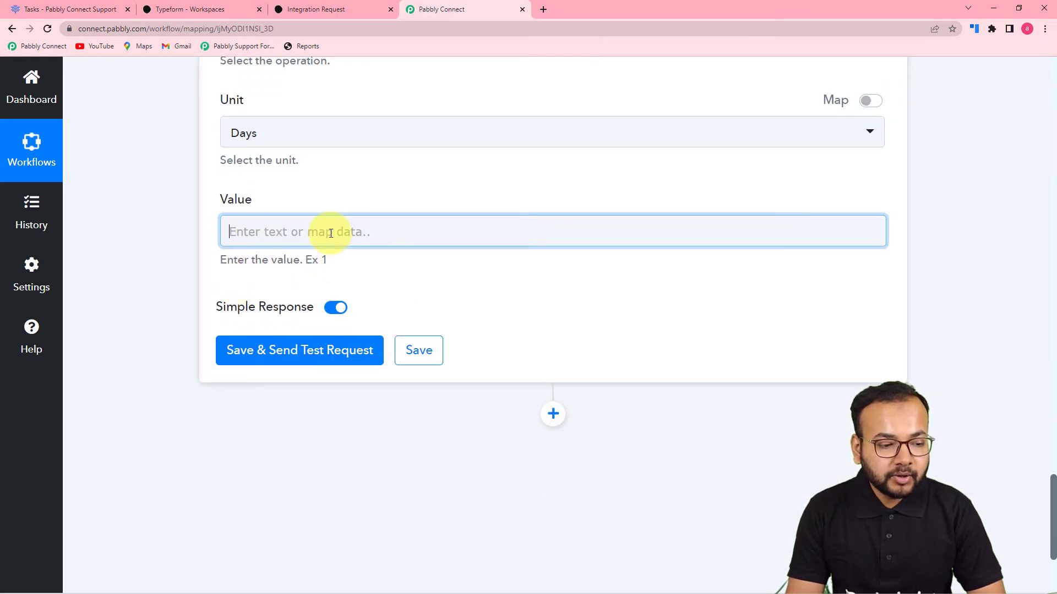
click(186, 214)
scroll(185, 215, up, 2)
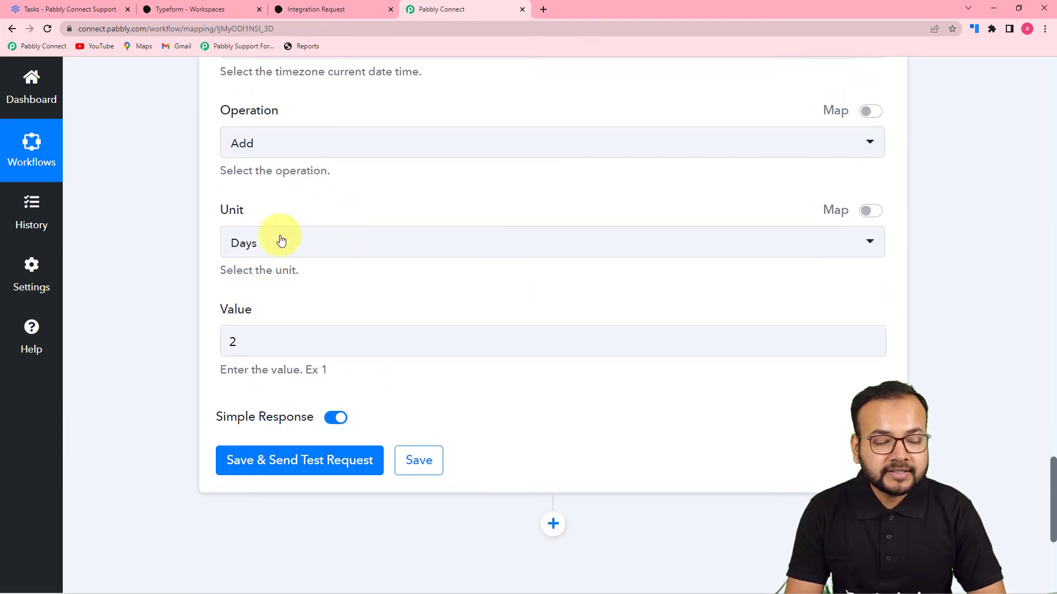
scroll(295, 236, up, 3)
scroll(269, 193, up, 3)
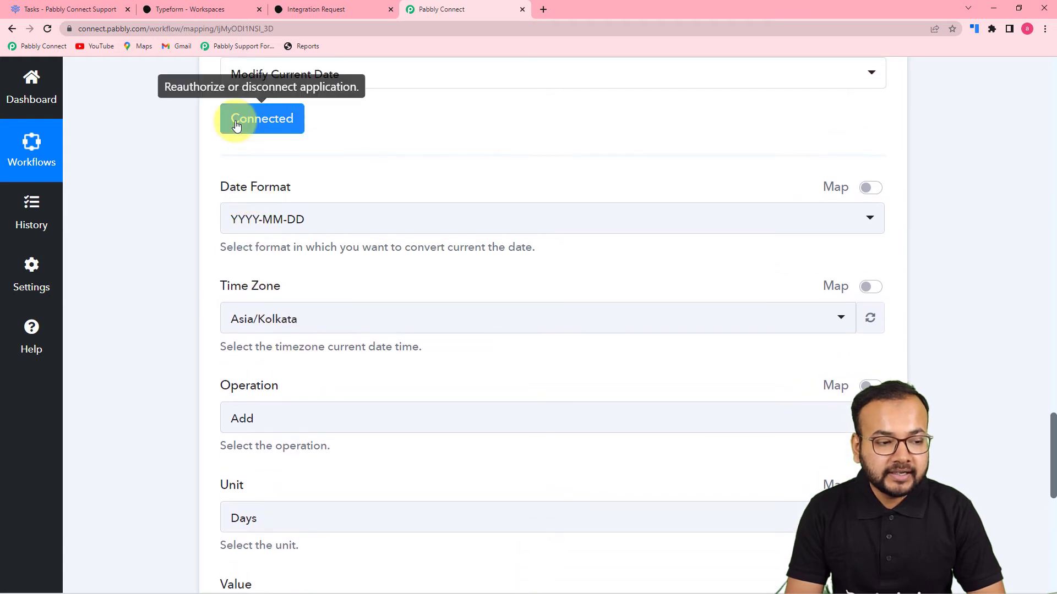
scroll(193, 229, down, 10)
- Test the Modify Current Date step and compare its 2022-04-14 result with 2022-04-12
click(279, 242)
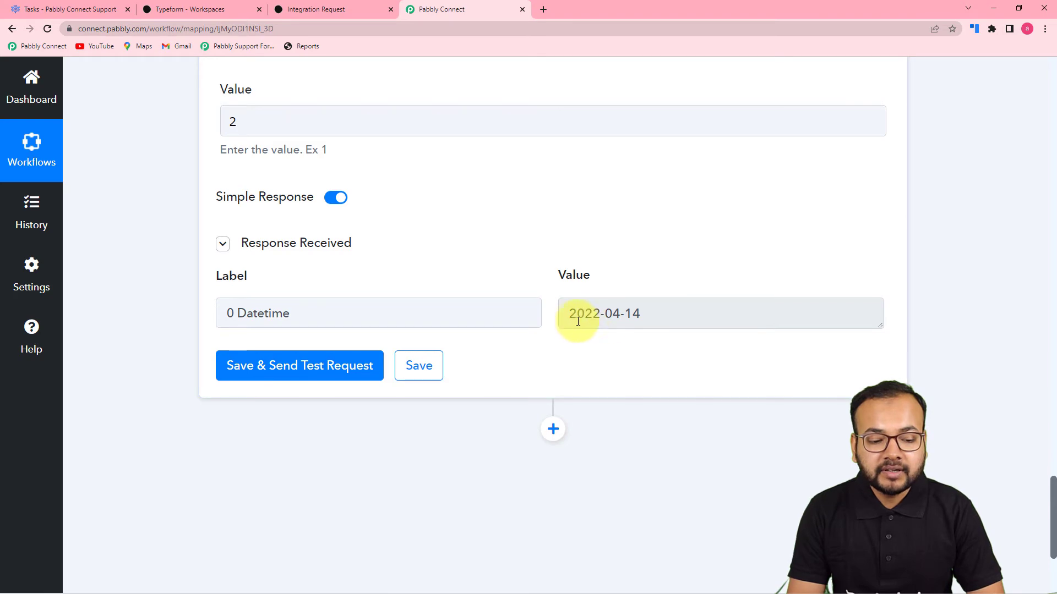
scroll(625, 326, up, 15)
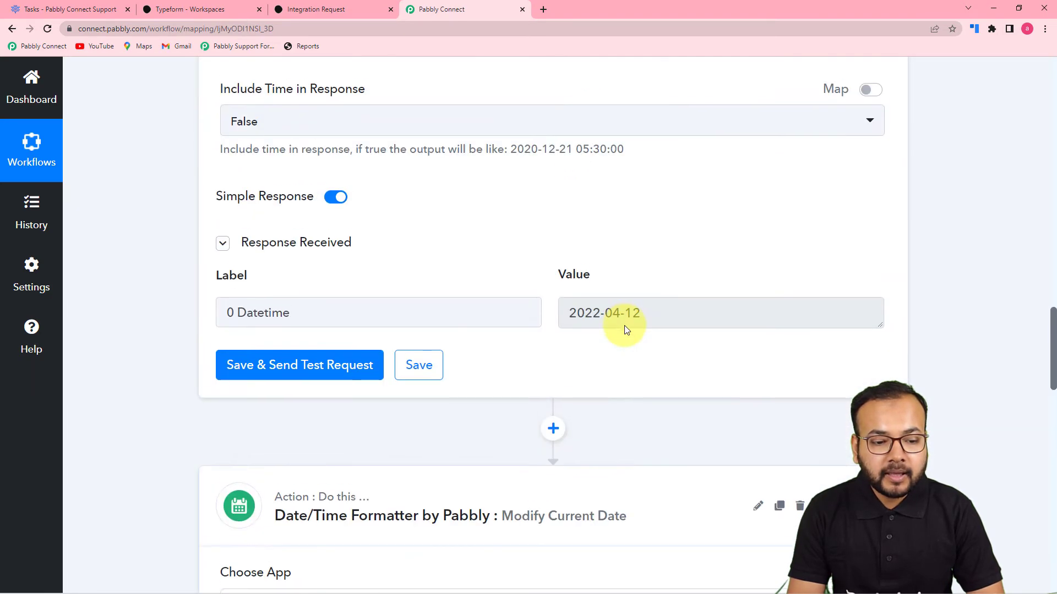
scroll(589, 329, down, 15)
scroll(584, 318, up, 14)
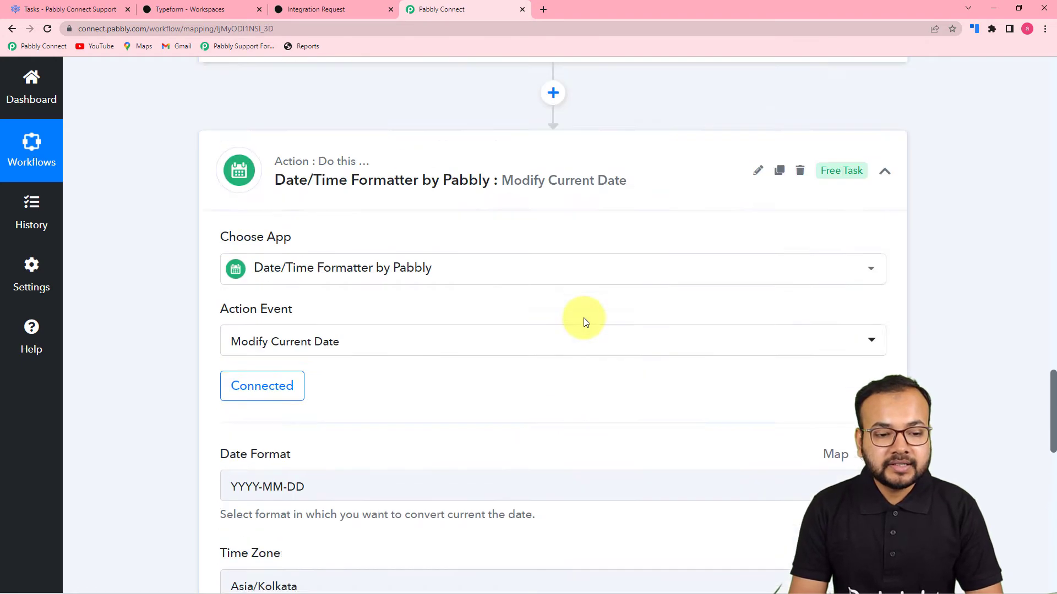
scroll(588, 312, down, 2)
scroll(588, 312, down, 15)
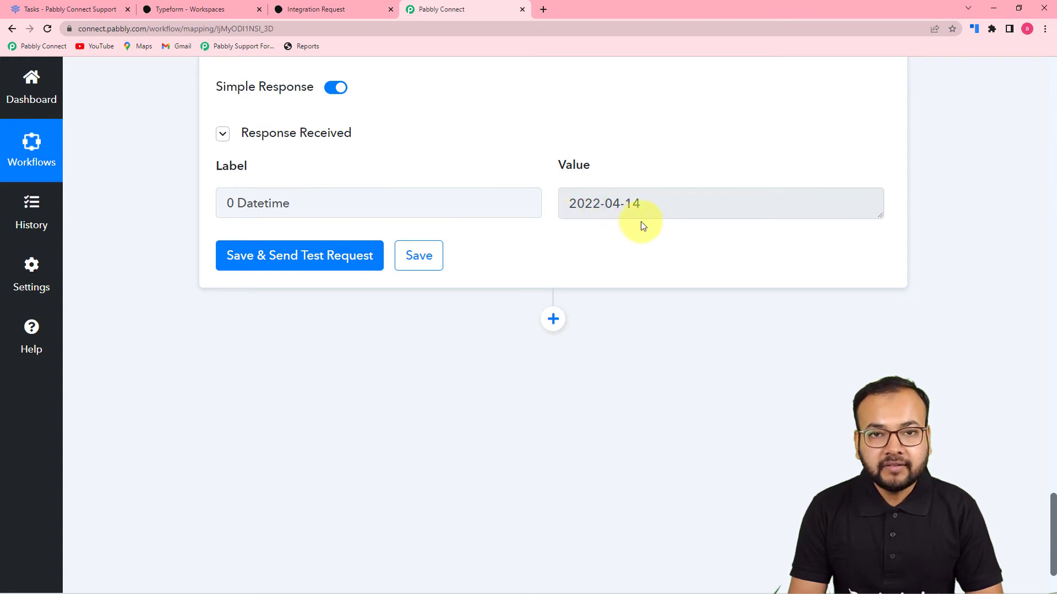
scroll(652, 228, down, 2)
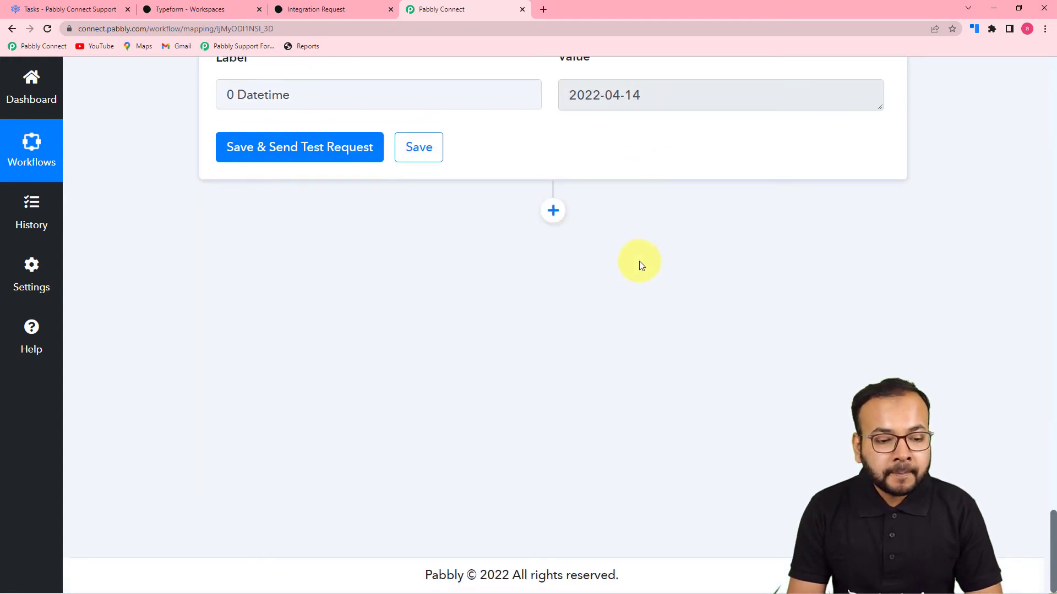
- Add a FreedCamp action step (searching 'free') with the Create Task event, then click Connect
click(553, 210)
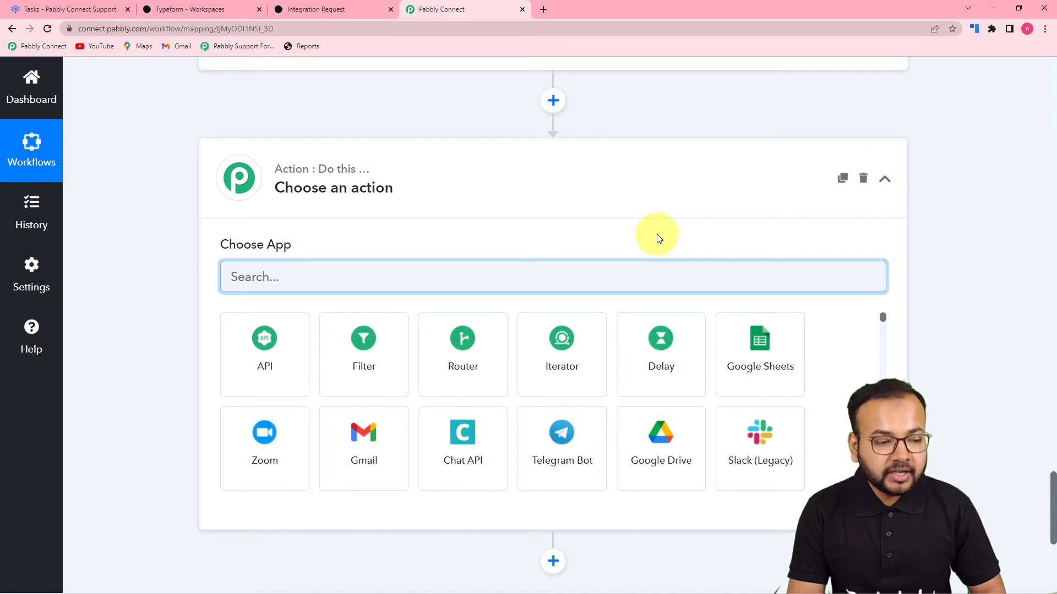
text(free)
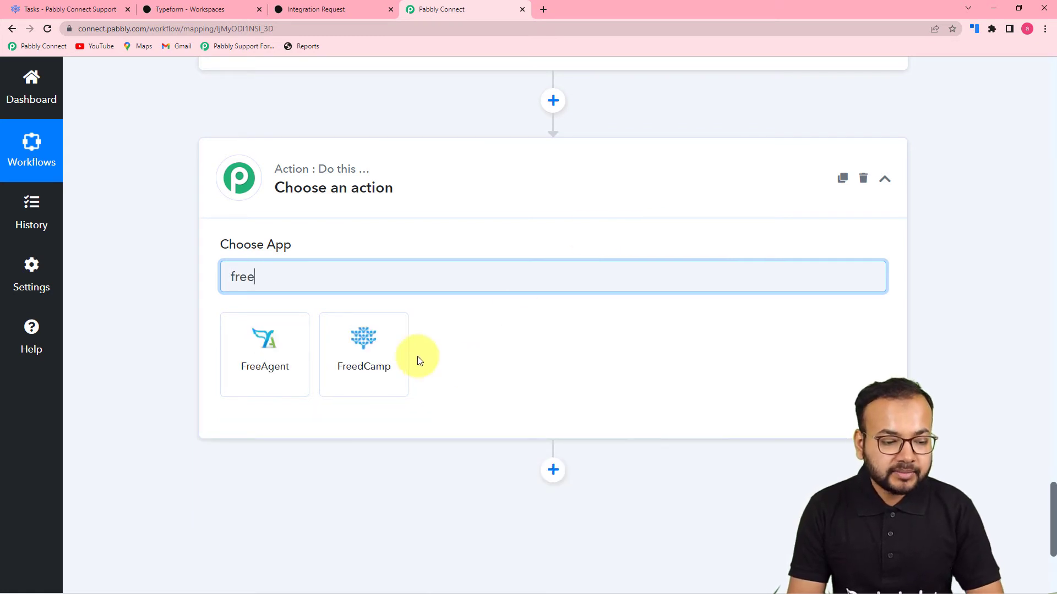
click(375, 353)
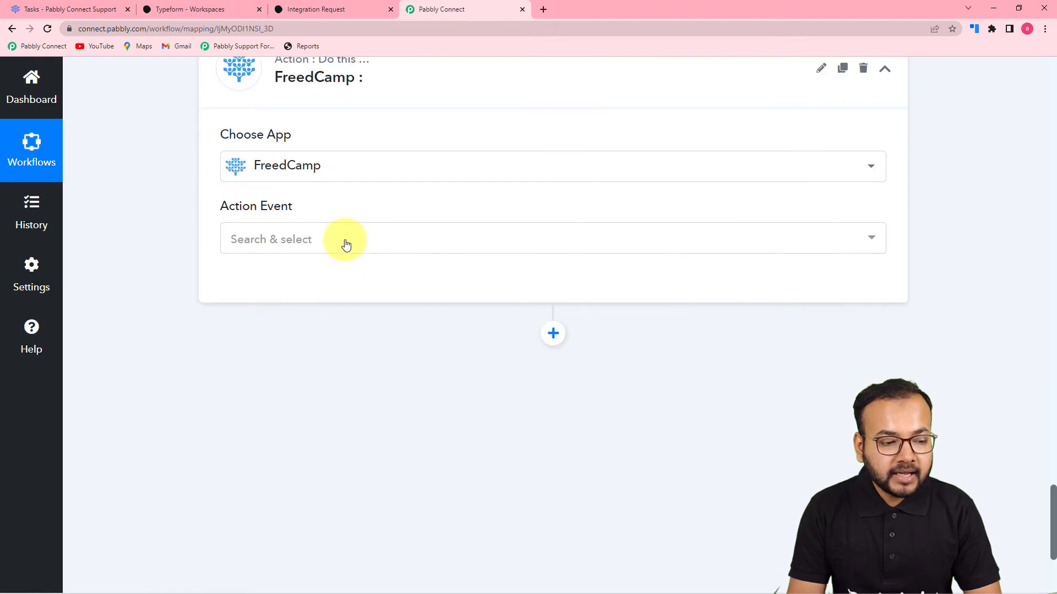
click(345, 245)
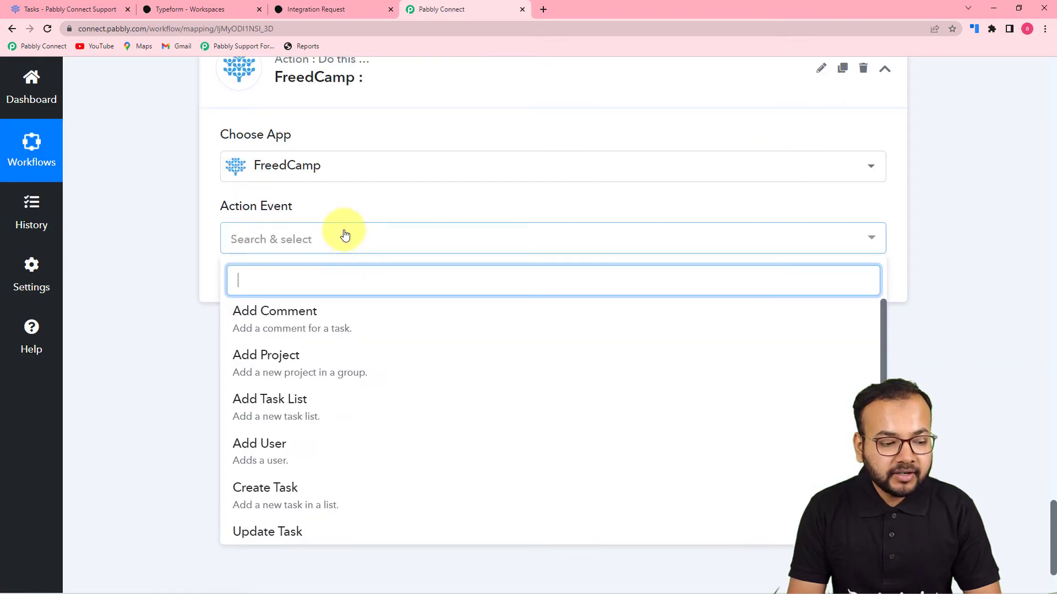
scroll(293, 396, down, 1)
click(287, 467)
click(259, 284)
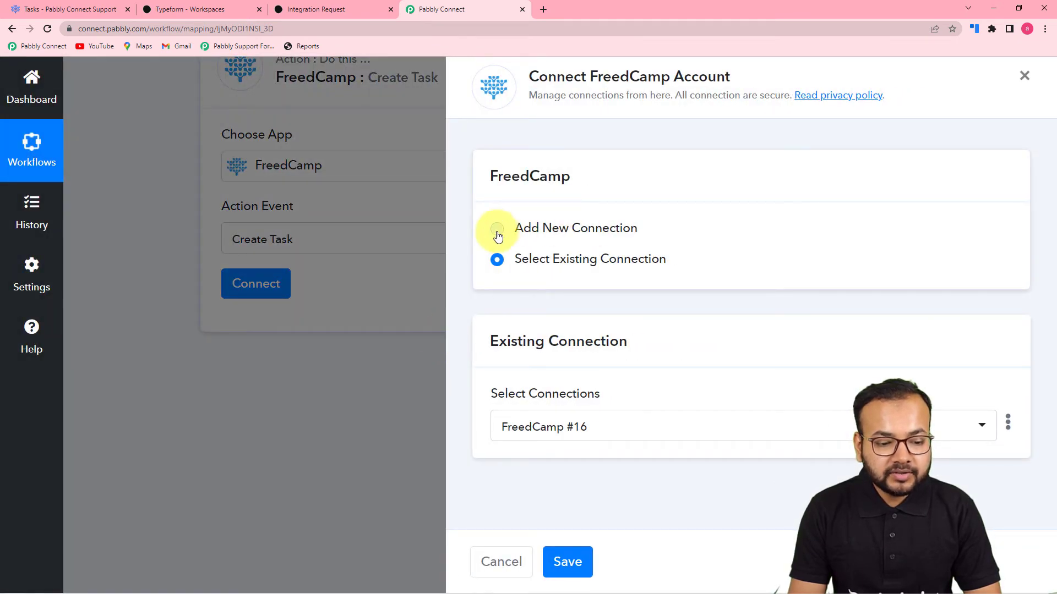
click(497, 230)
scroll(540, 254, down, 1)
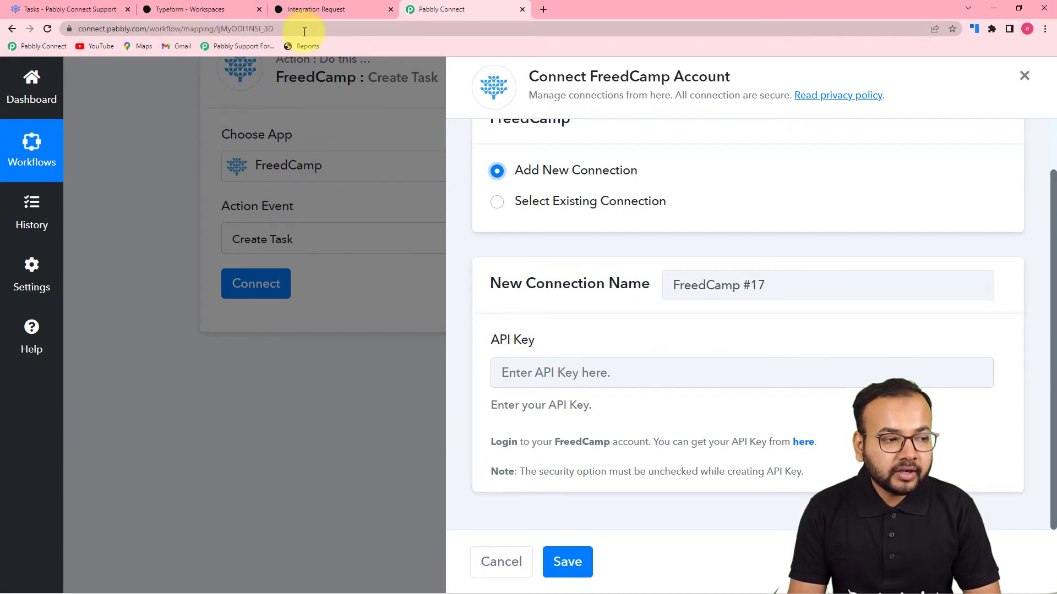
click(91, 7)
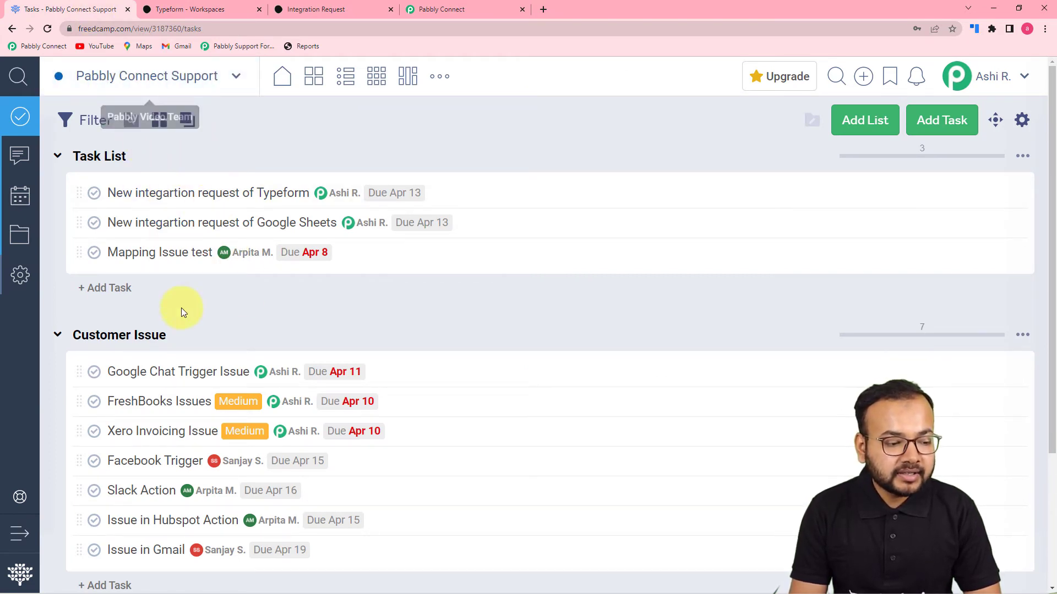
click(424, 11)
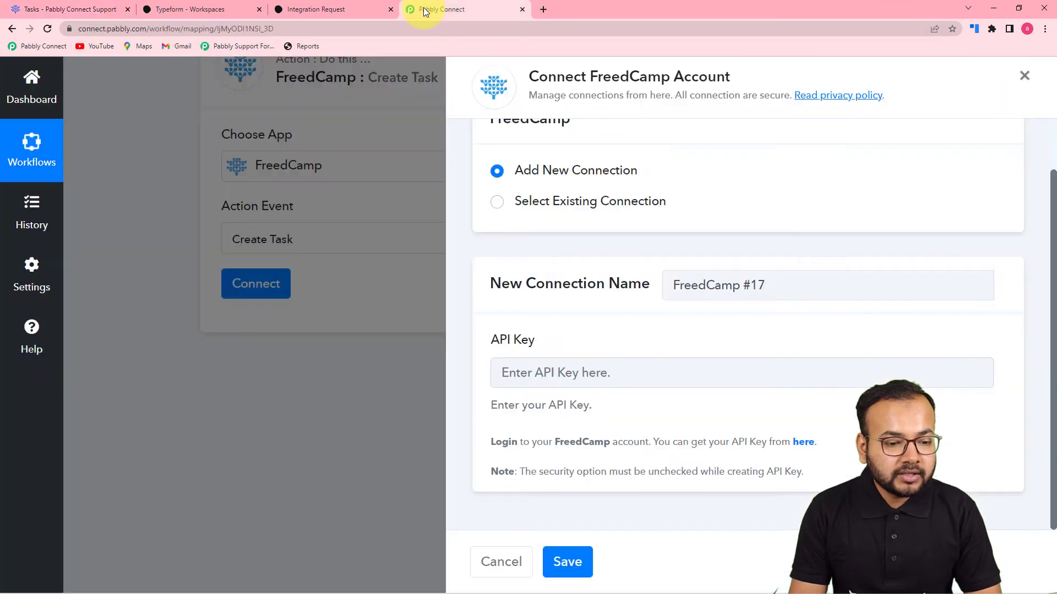
click(801, 443)
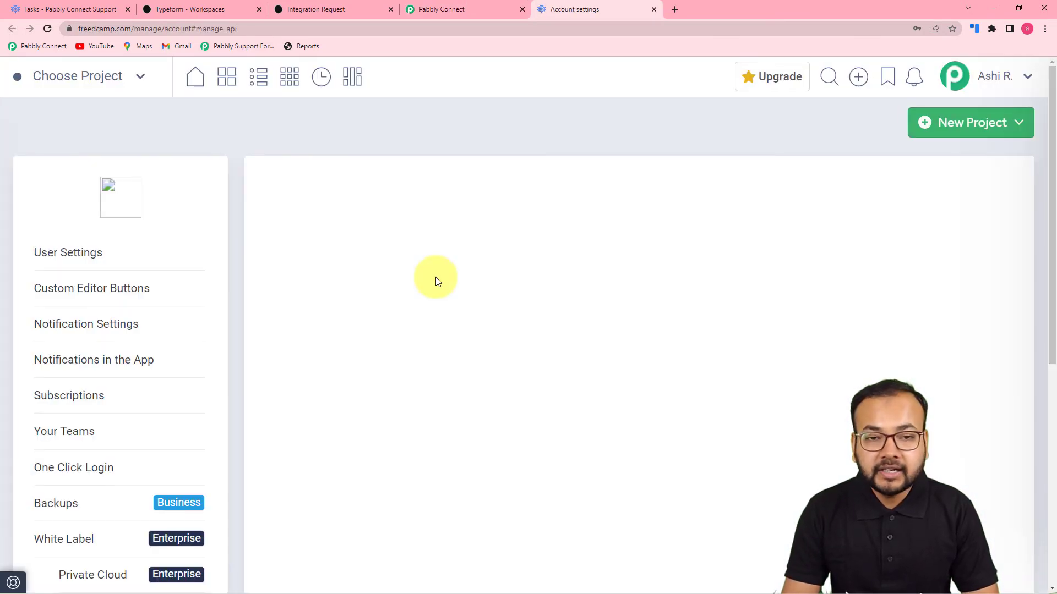
- Open Integrations > API in Freedcamp account settings to view the Manage API keys table
scroll(187, 271, down, 1)
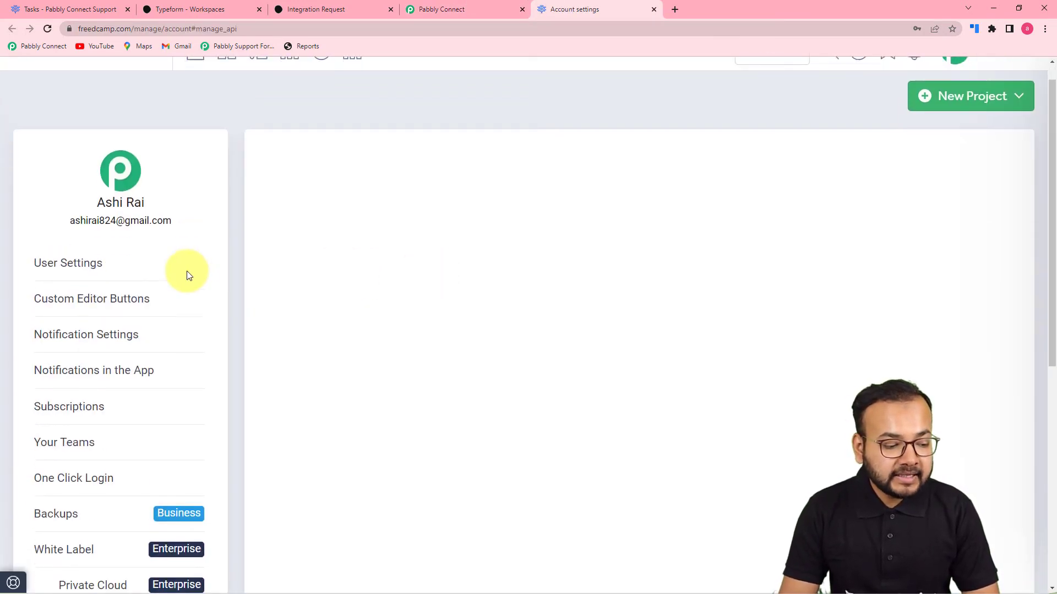
scroll(187, 270, down, 2)
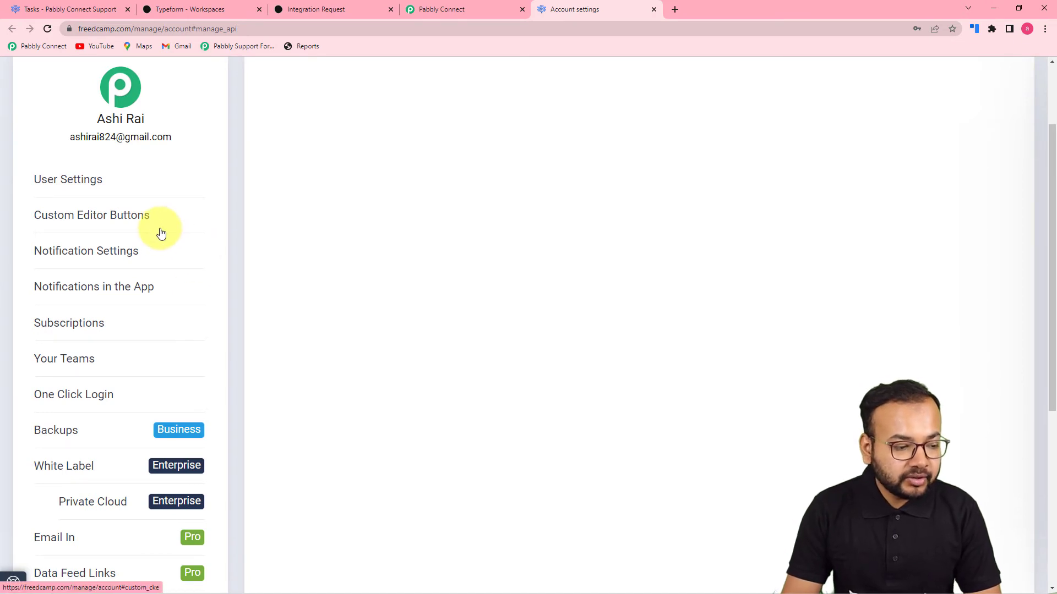
scroll(113, 264, down, 6)
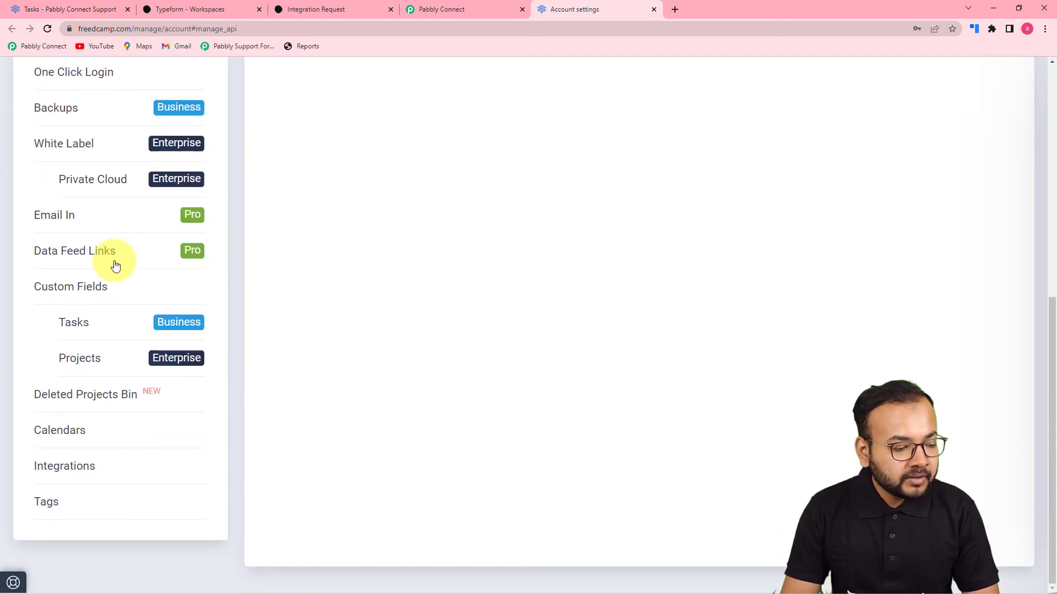
click(71, 473)
click(71, 507)
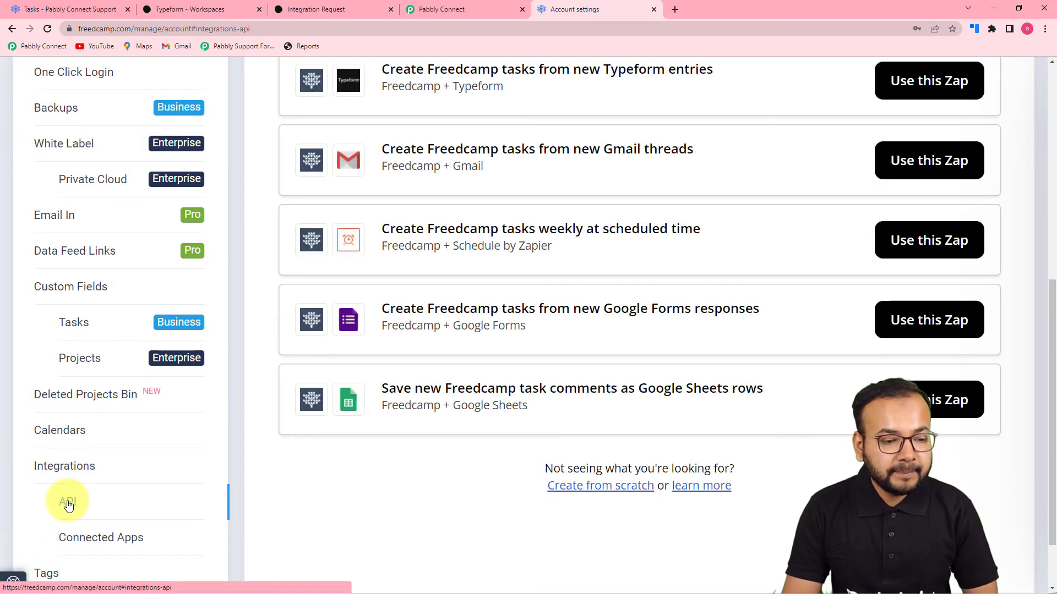
scroll(491, 457, up, 8)
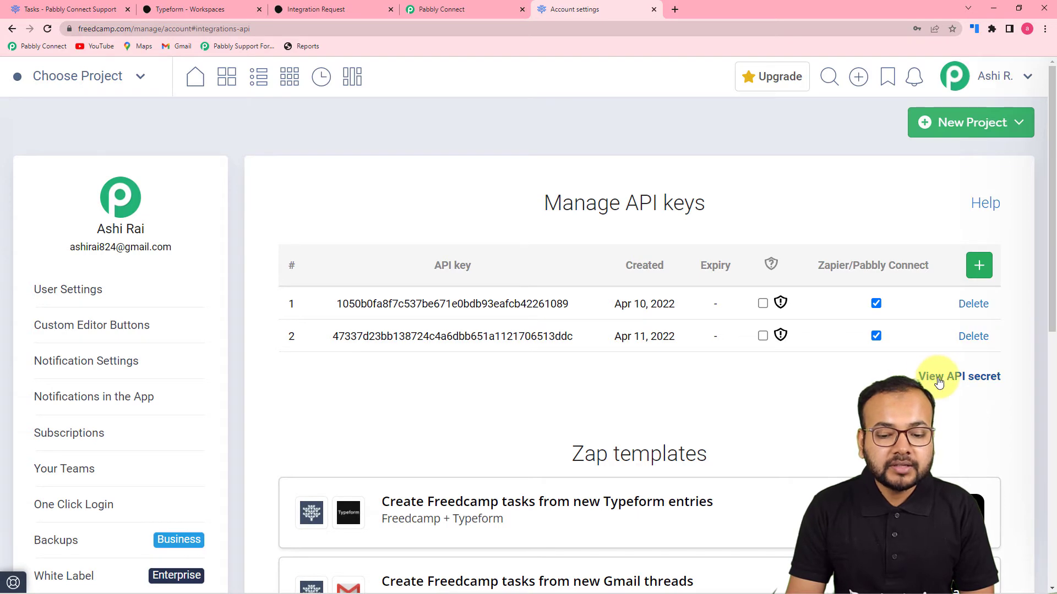
- Dismiss the API secret prompt, create a third Freedcamp API key and copy it
click(938, 380)
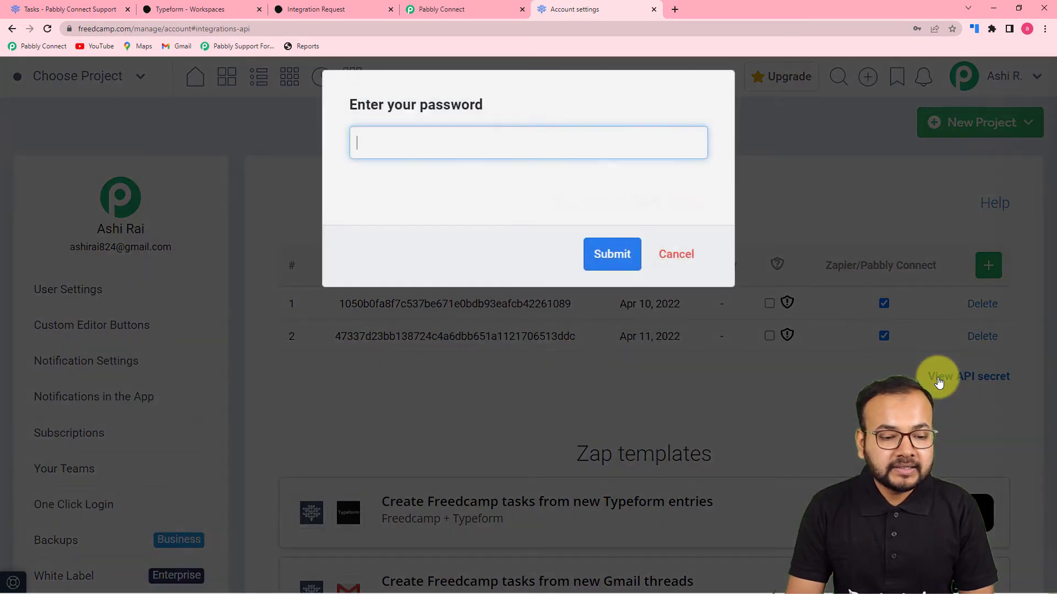
click(668, 254)
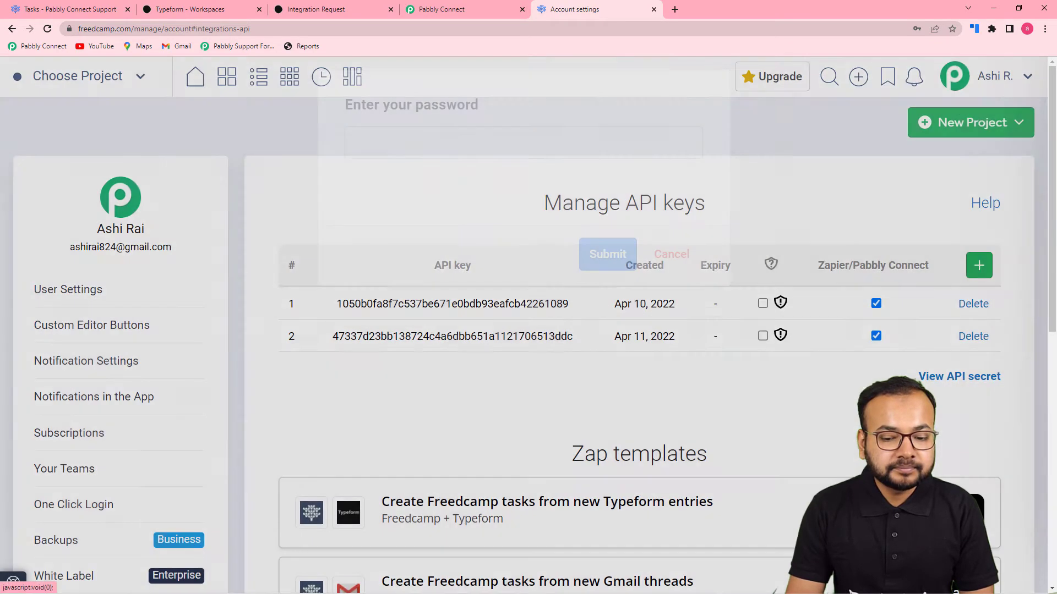
click(982, 266)
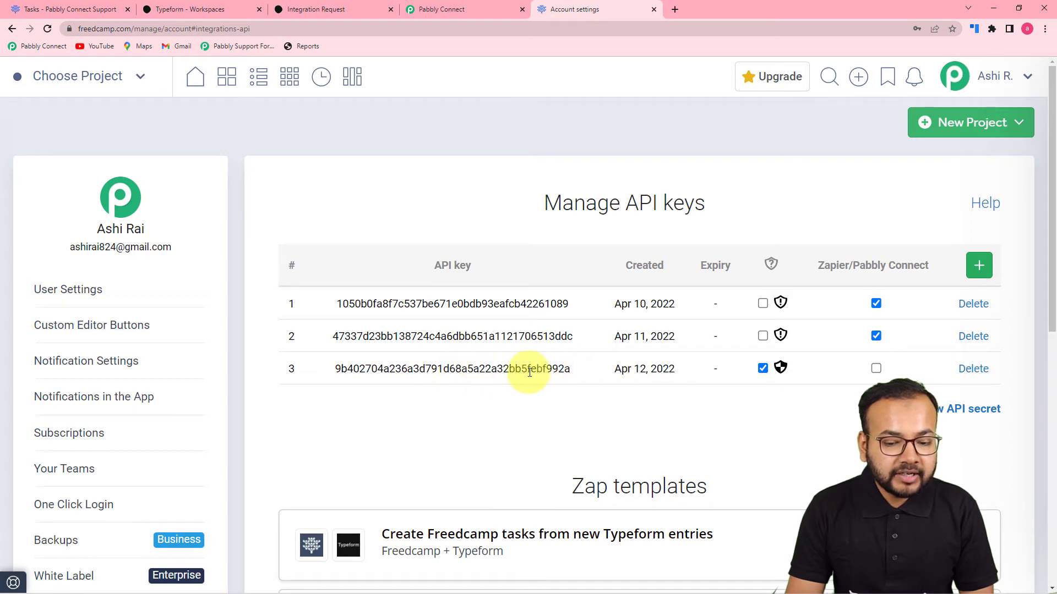
double_click(510, 373)
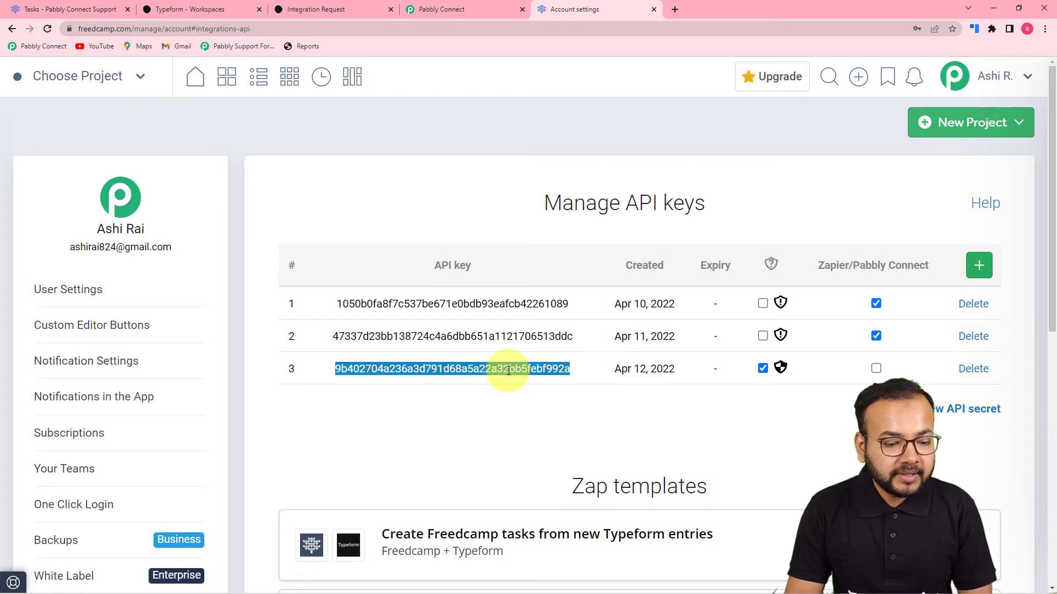
right_click(508, 372)
click(526, 381)
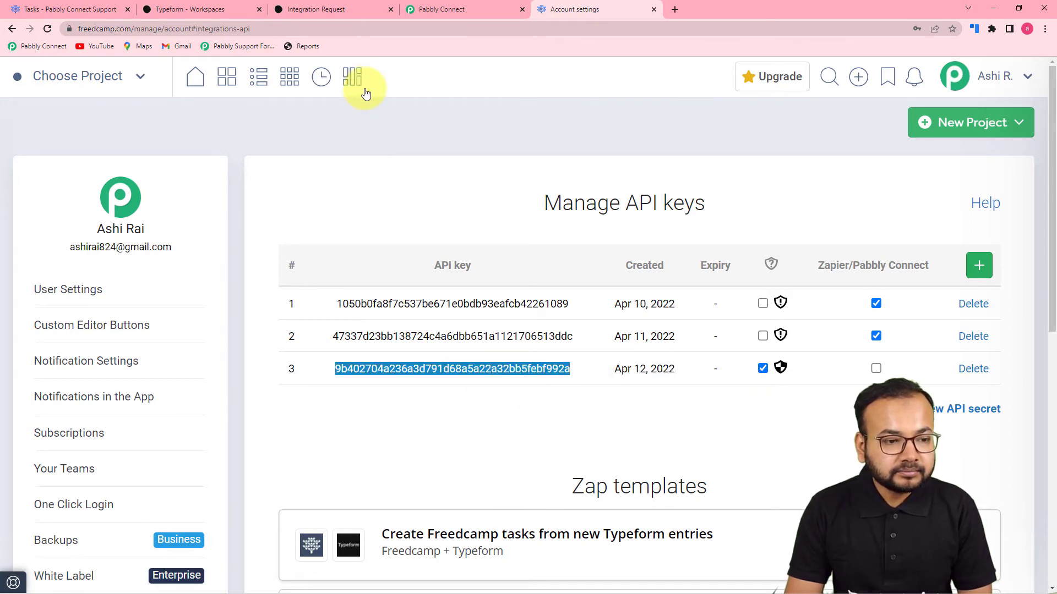
click(442, 15)
- Paste the copied API key as plain text and save the FreedCamp connection
right_click(516, 373)
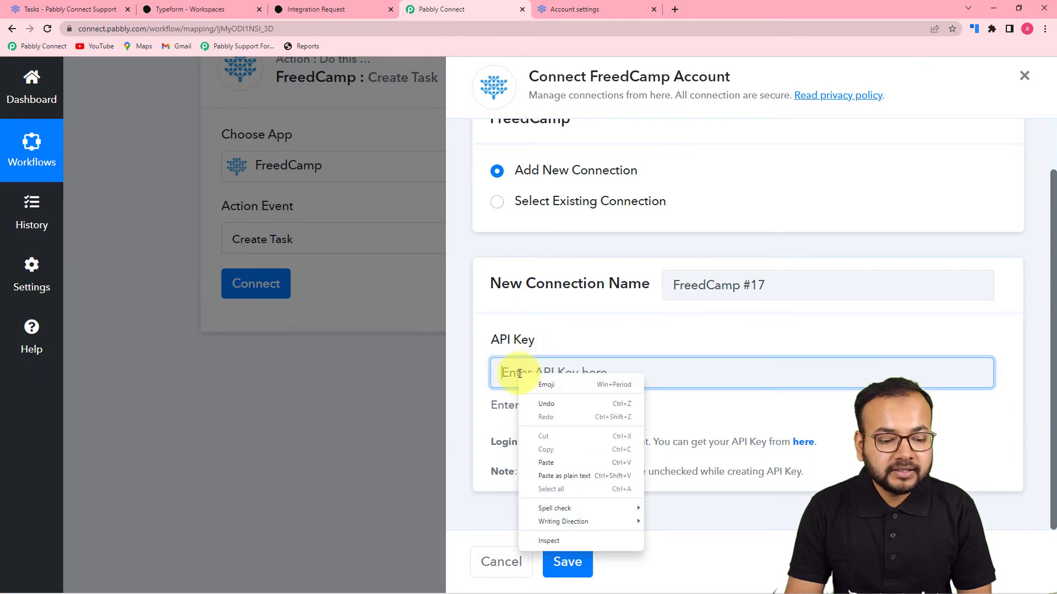
click(554, 477)
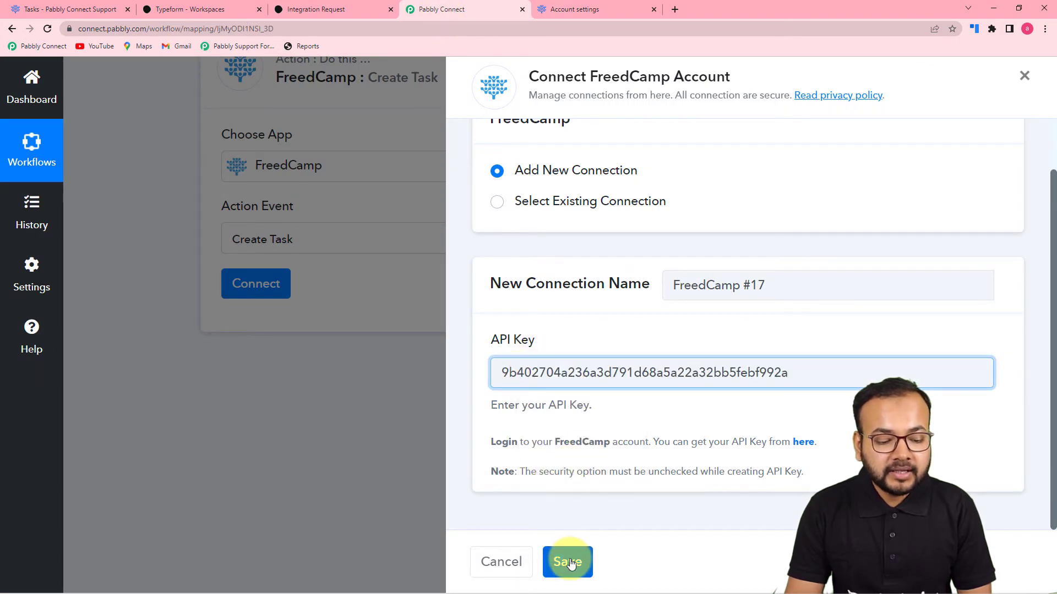
click(567, 562)
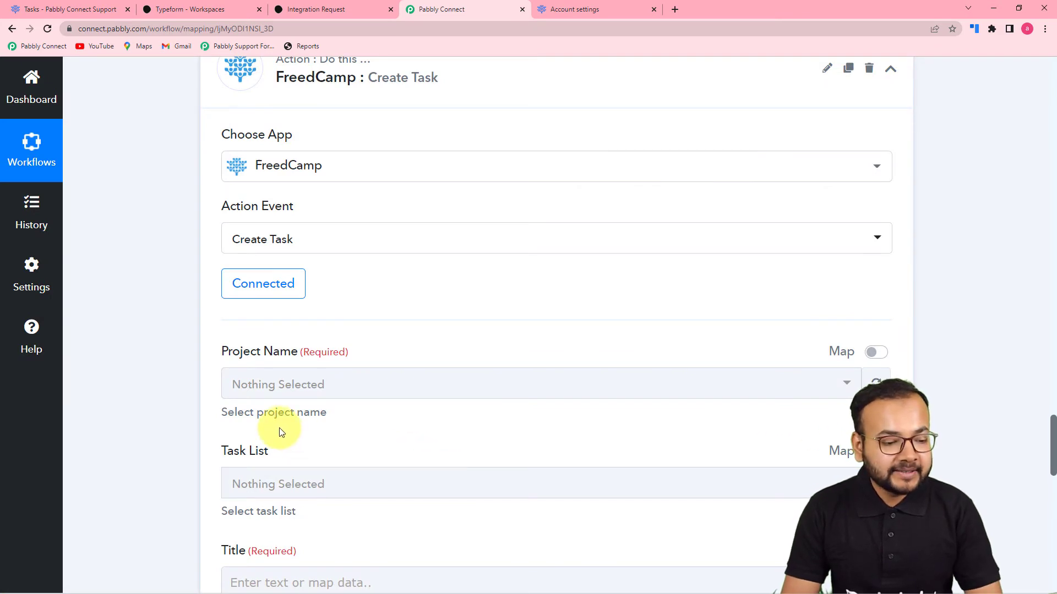
- Refresh the Project Name list so it loads Large Hadron Collider
scroll(279, 428, down, 1)
scroll(473, 330, down, 3)
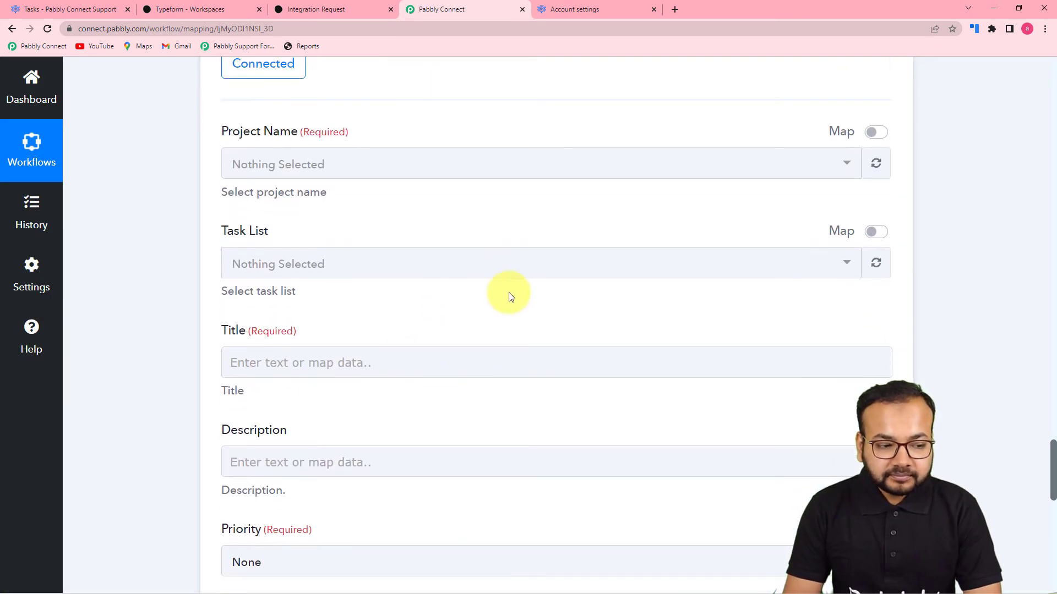
click(360, 169)
click(230, 167)
click(876, 164)
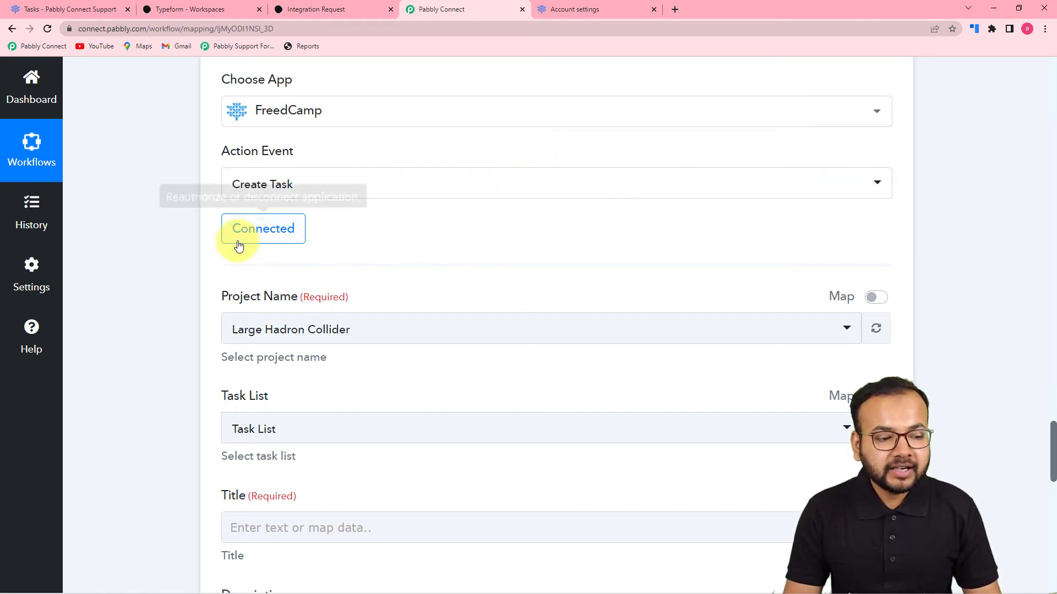
- Toggle the third Freedcamp key's API-secret shield on and back off, leaving it unsecured
click(559, 10)
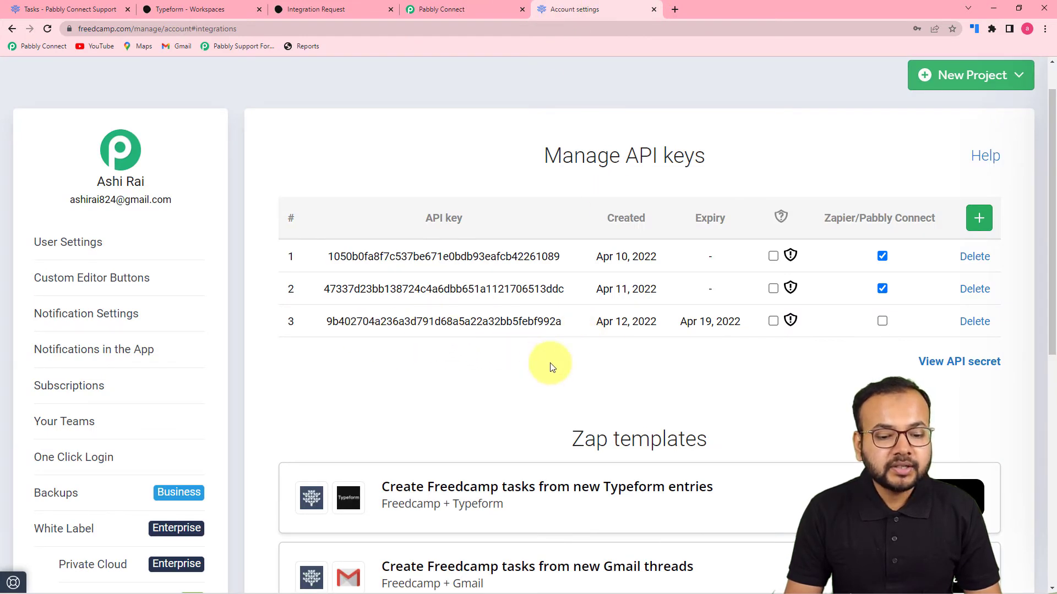
click(772, 321)
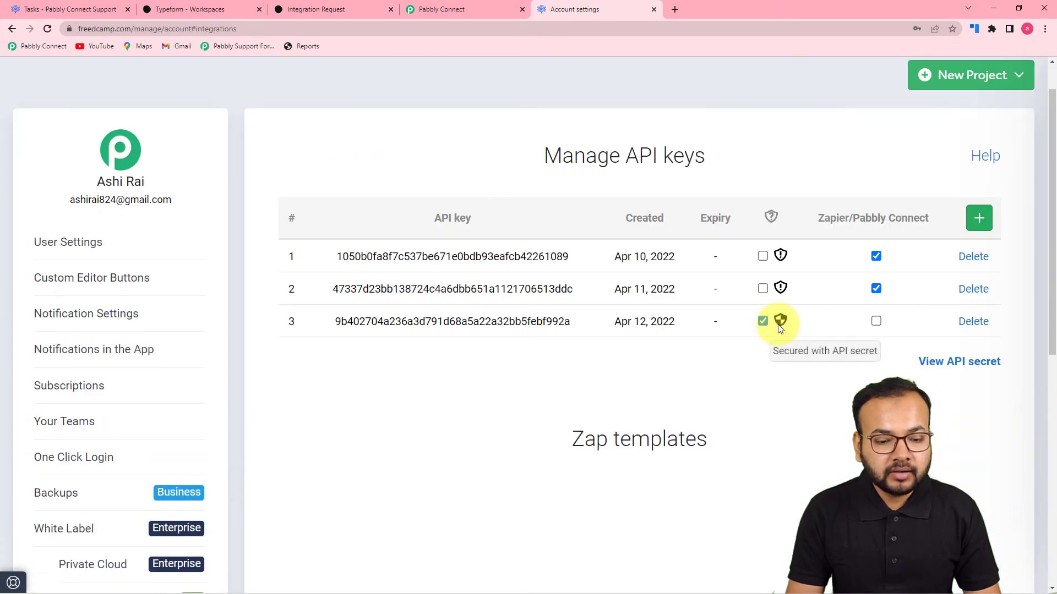
click(762, 322)
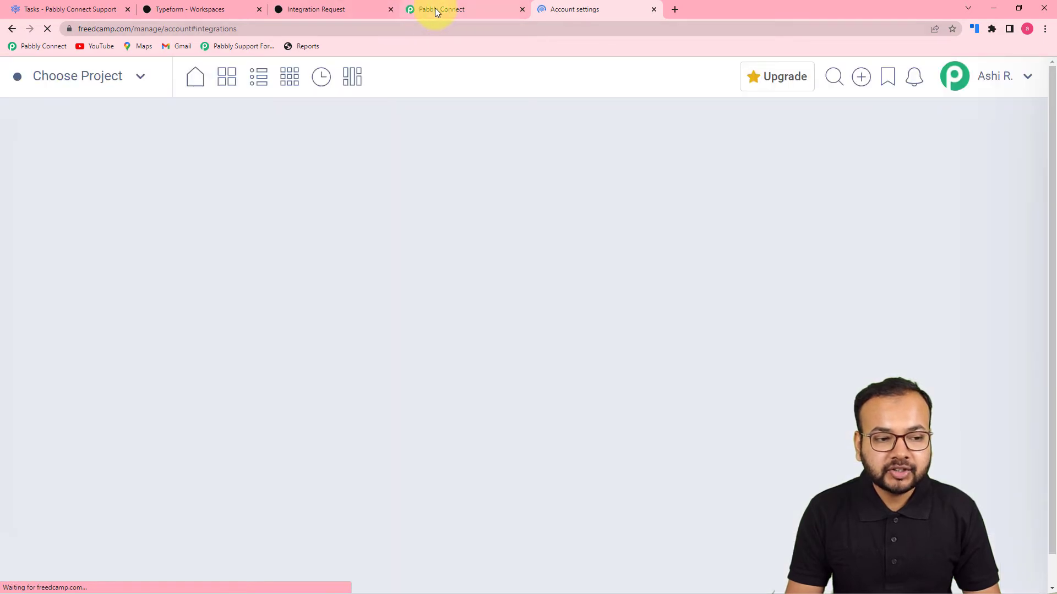
click(434, 9)
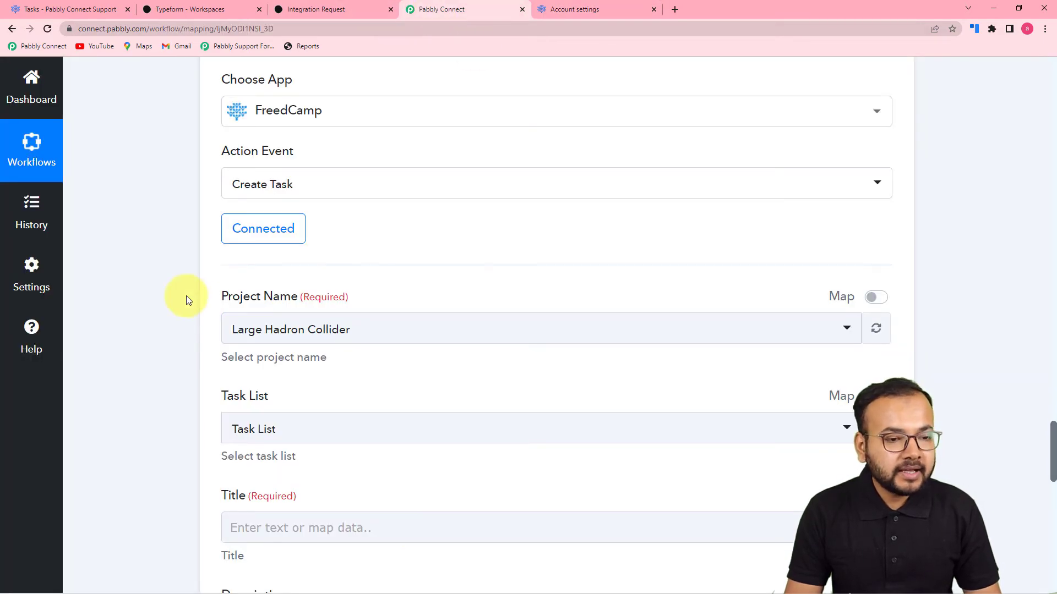
- Check the project switcher on Freedcamp's Tasks page, then return to the Pabbly Connect mapping form
scroll(186, 300, down, 2)
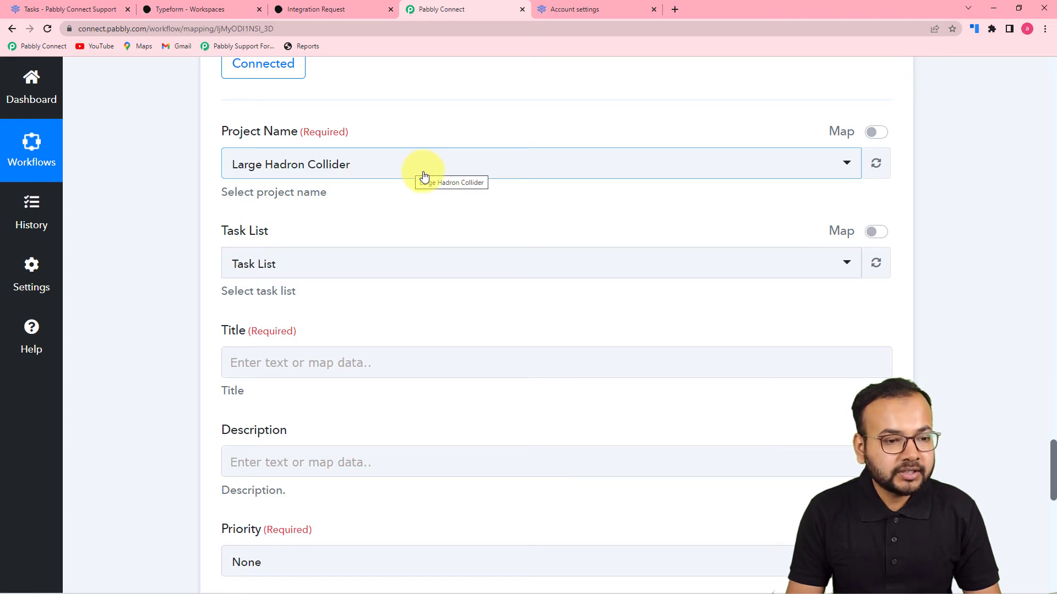
click(106, 9)
click(148, 84)
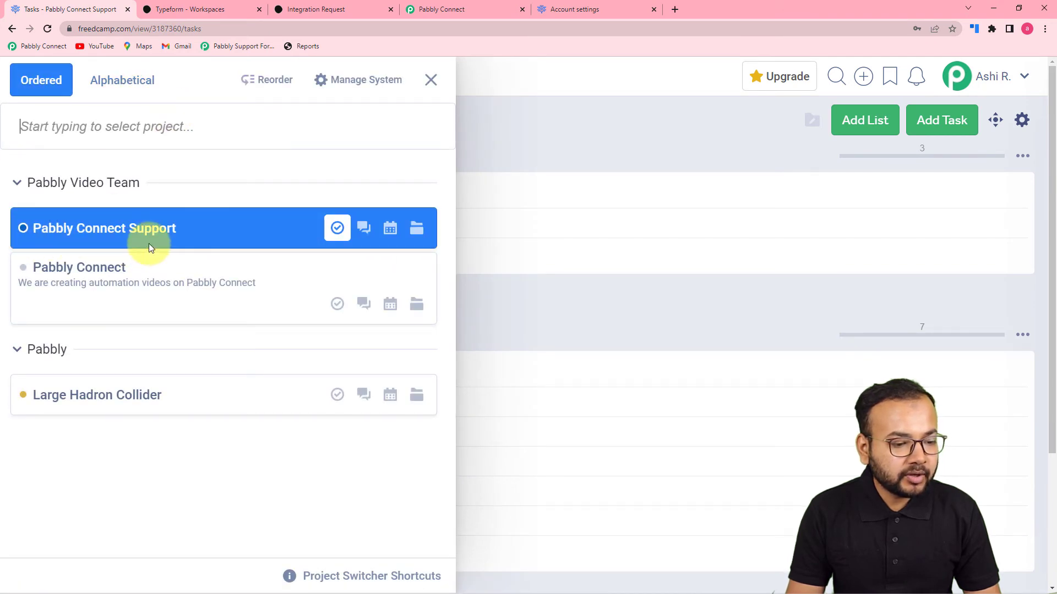
click(431, 80)
click(441, 14)
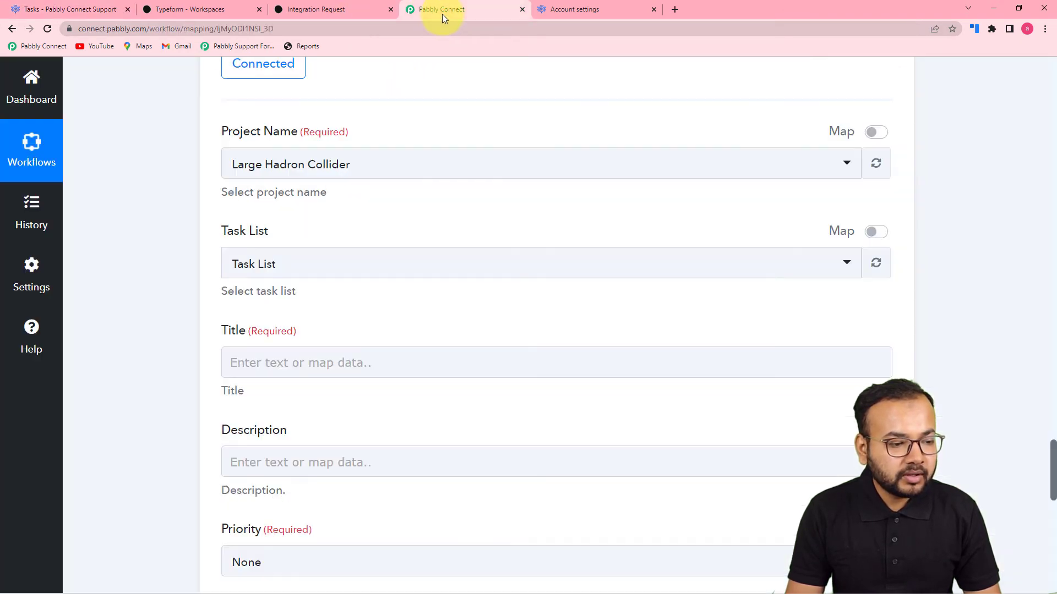
- Set Project Name to Pabbly Connect Support and Task List to Integration Requests
click(437, 168)
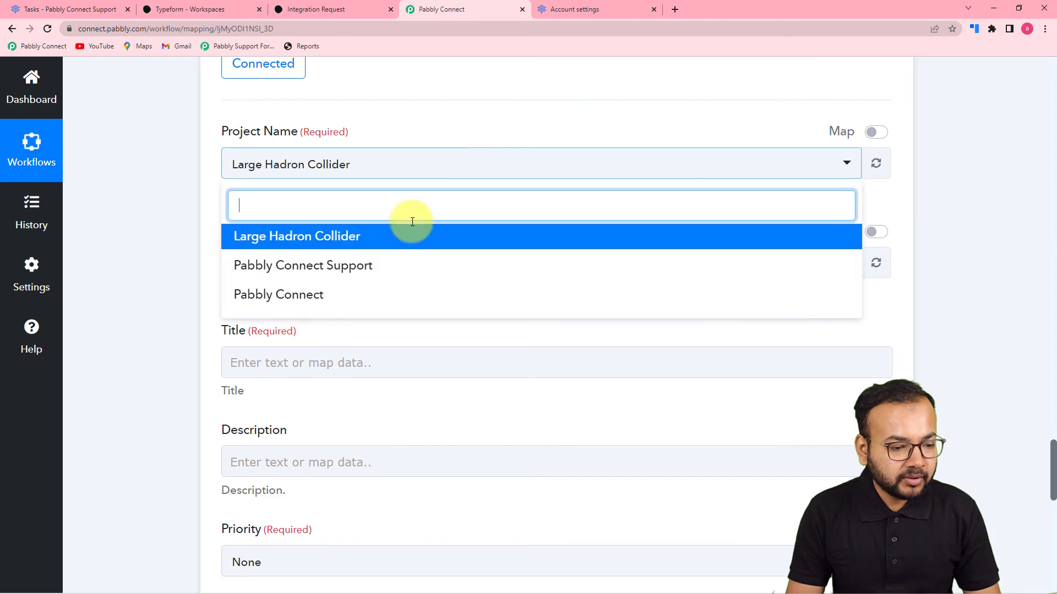
click(321, 267)
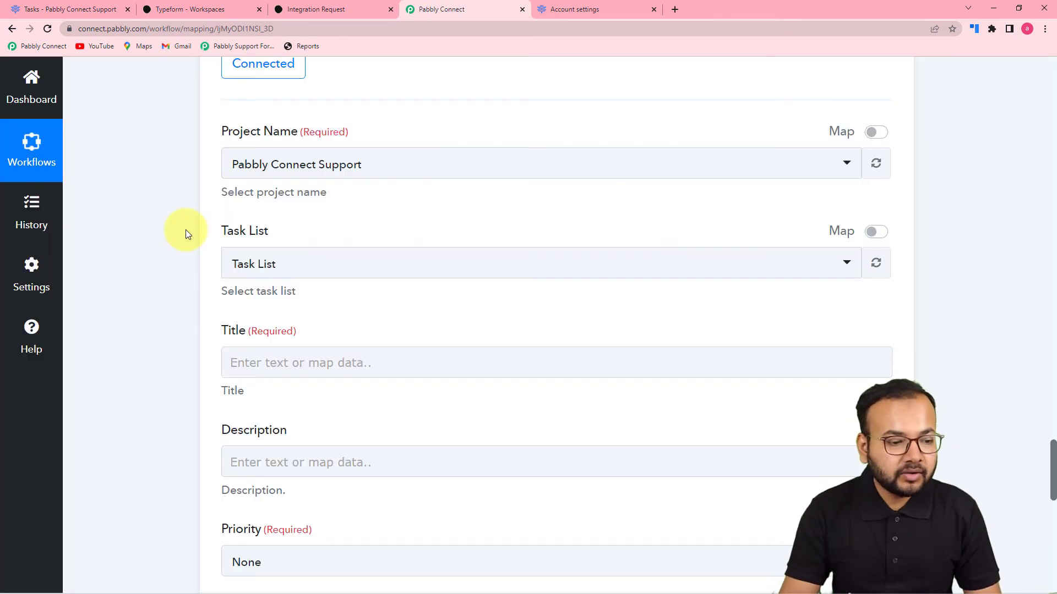
click(321, 257)
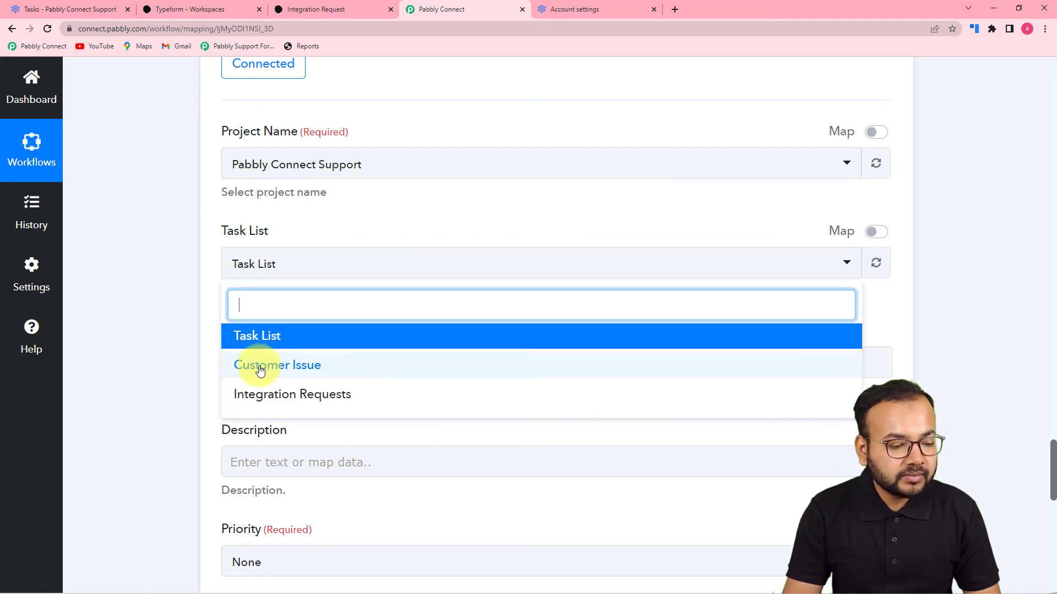
click(250, 407)
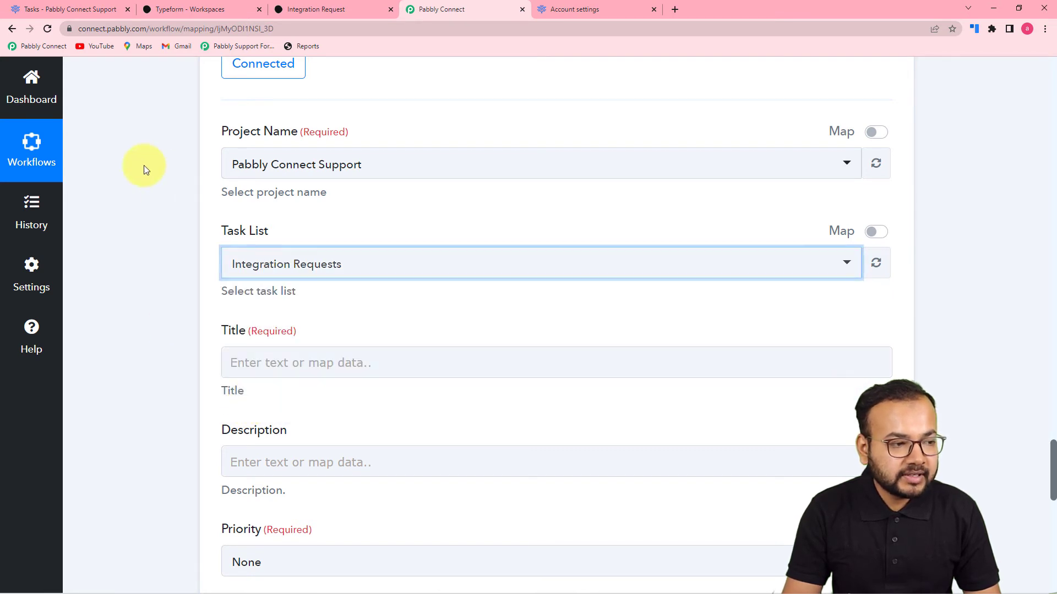
- Scroll past the Description and Start Date fields to reach the empty Title field
scroll(160, 196, down, 3)
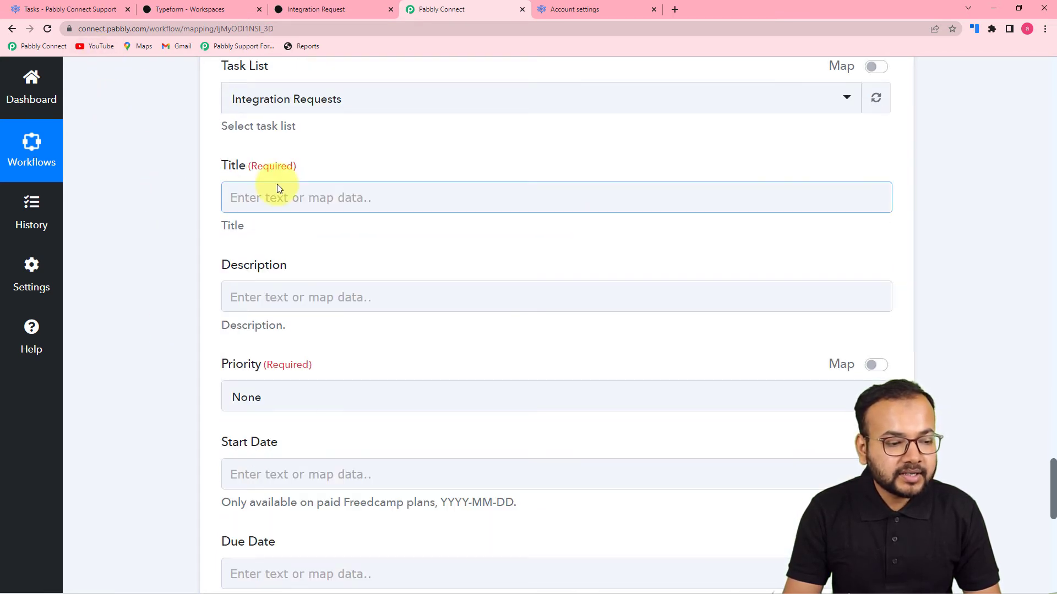
click(263, 288)
scroll(346, 264, down, 2)
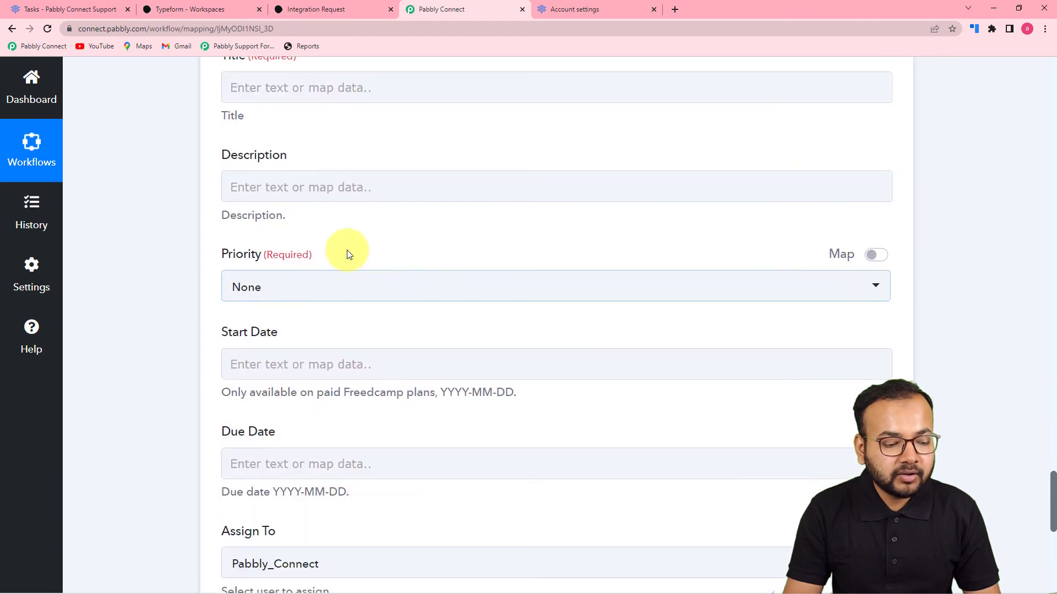
click(473, 368)
scroll(477, 369, up, 1)
scroll(477, 370, up, 15)
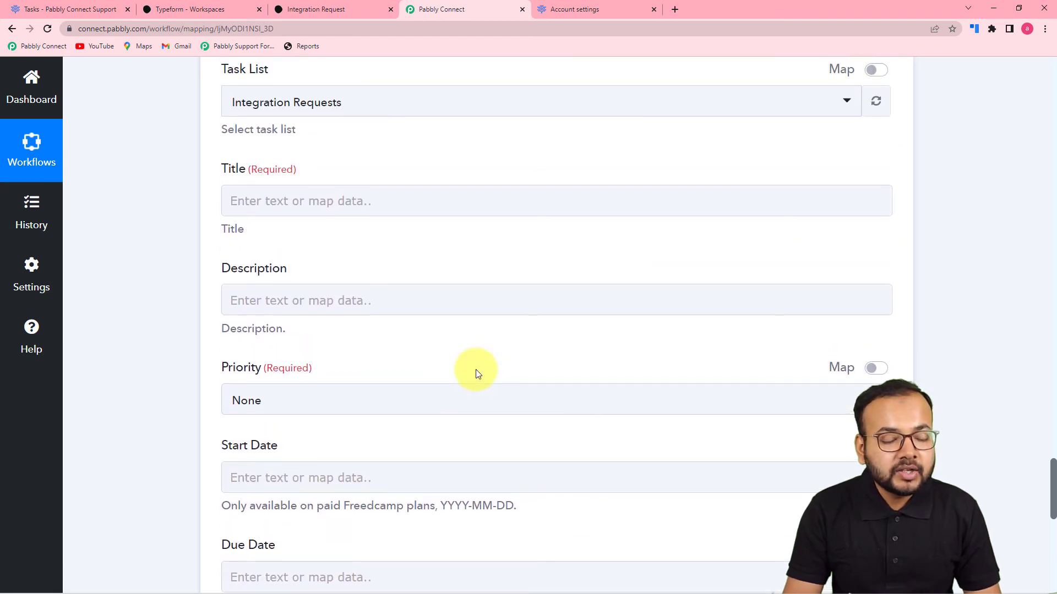
scroll(478, 373, up, 15)
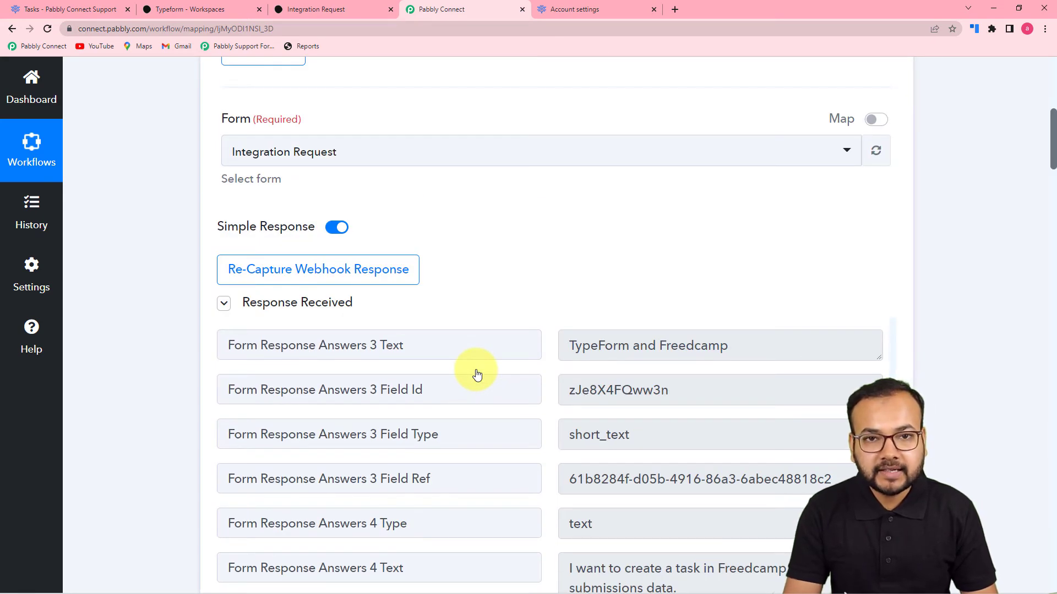
scroll(196, 378, down, 10)
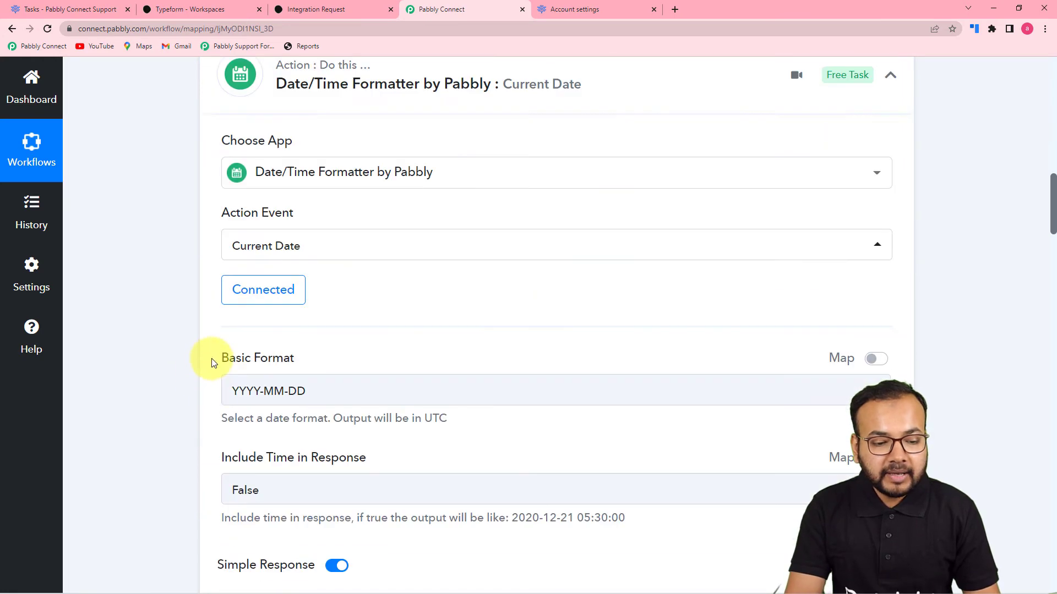
scroll(230, 345, down, 15)
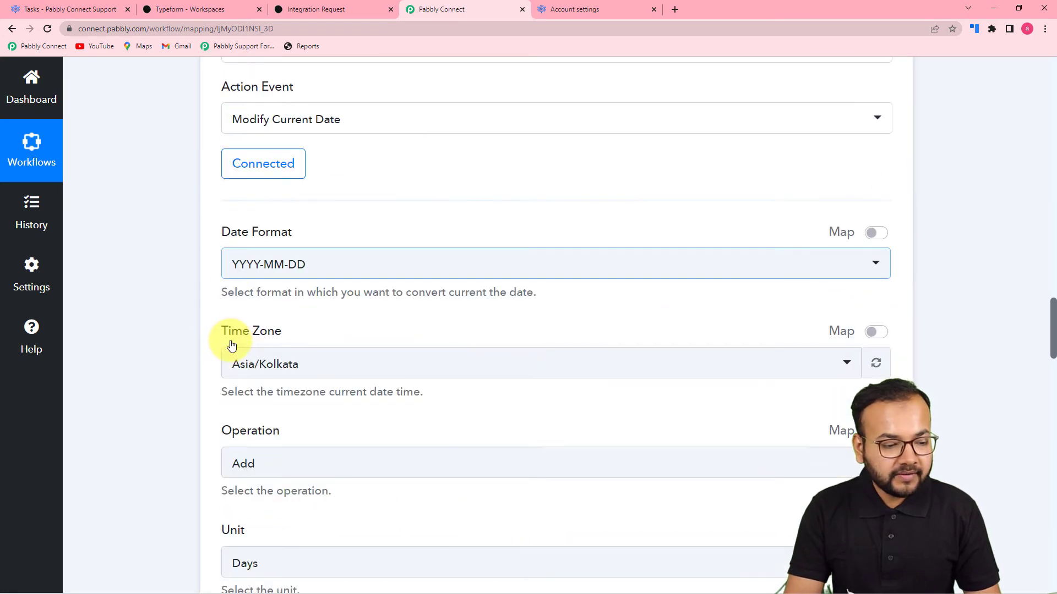
scroll(231, 340, down, 15)
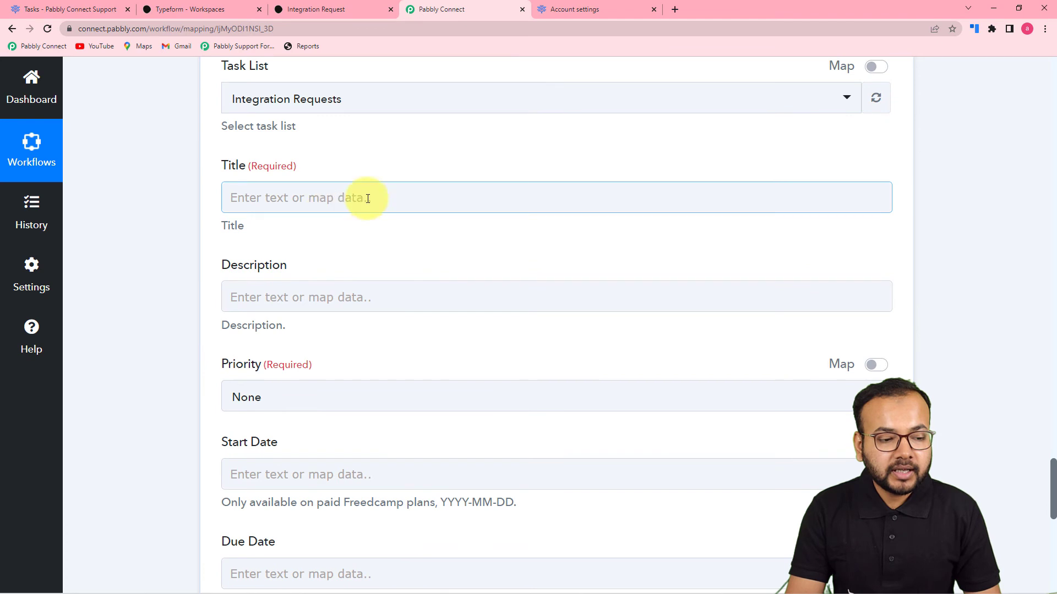
- Map Title to the Typeform entry's Form Response Answers 3 Text, 'TypeForm and Freedcamp'
click(368, 198)
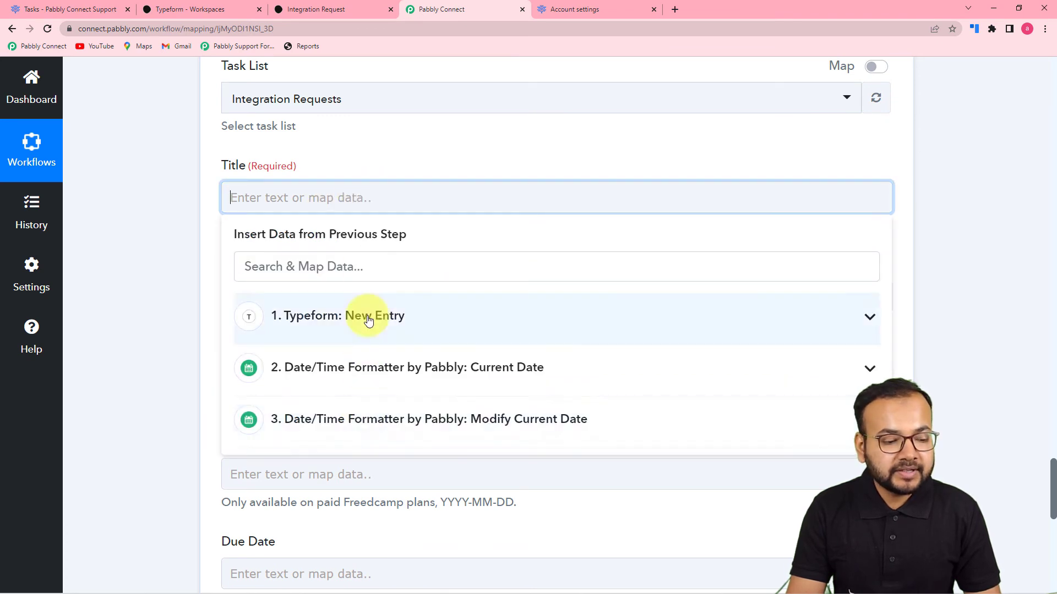
click(396, 326)
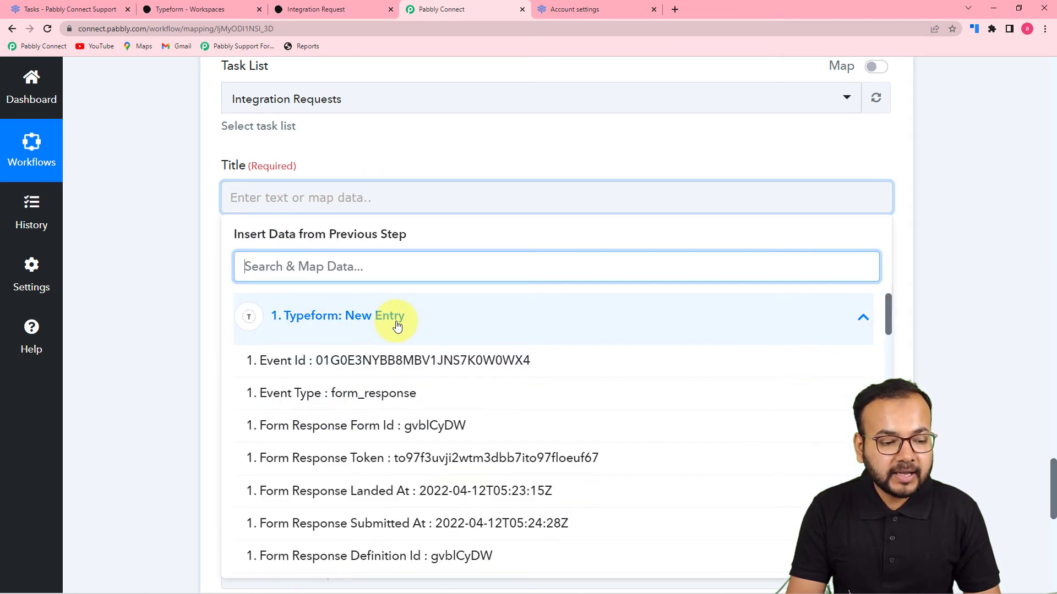
scroll(408, 430, down, 2)
scroll(408, 431, down, 6)
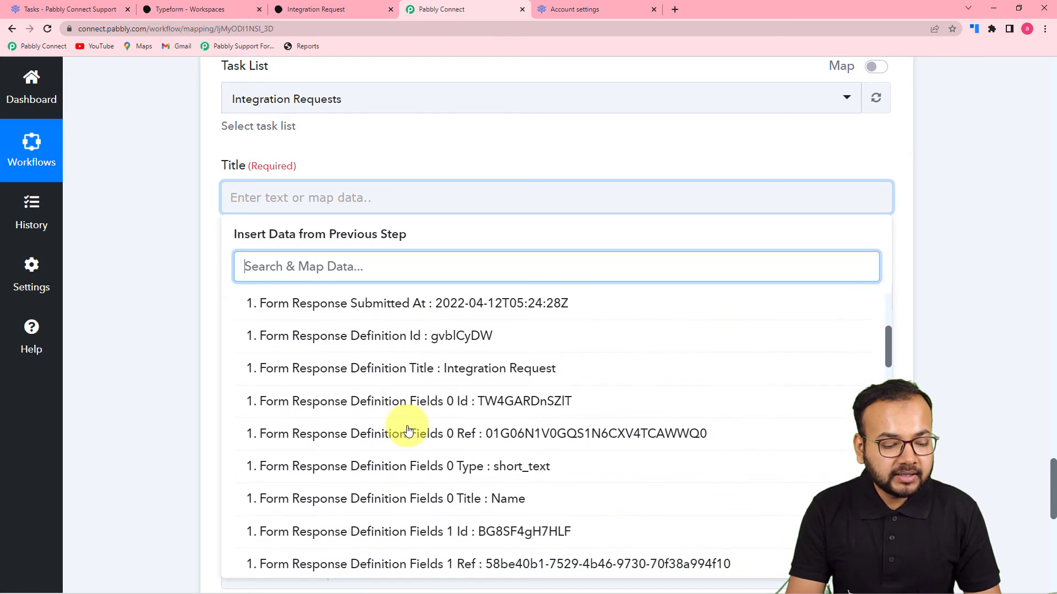
scroll(408, 431, down, 6)
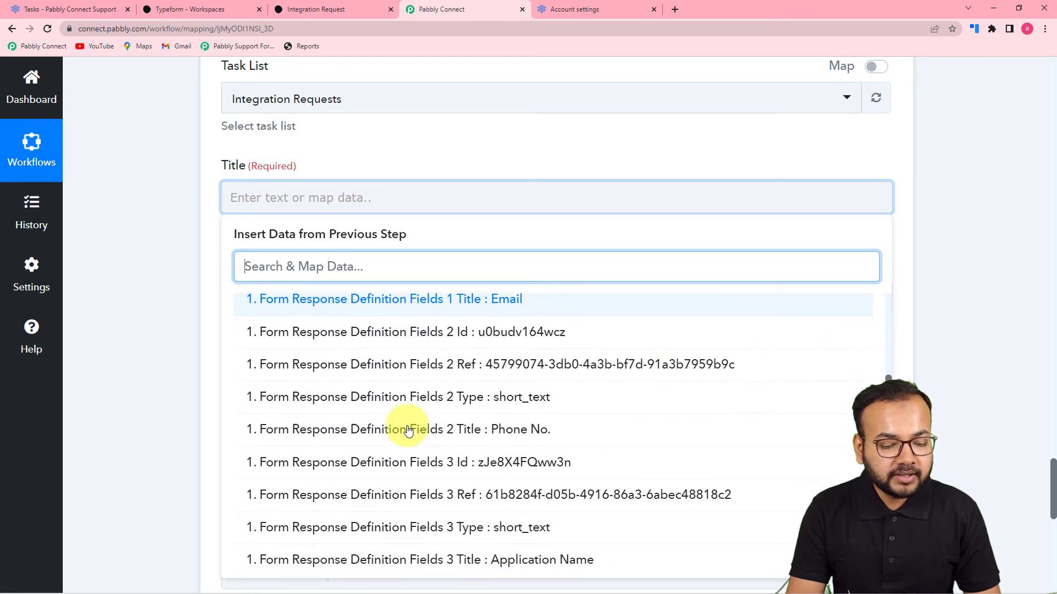
scroll(407, 431, down, 2)
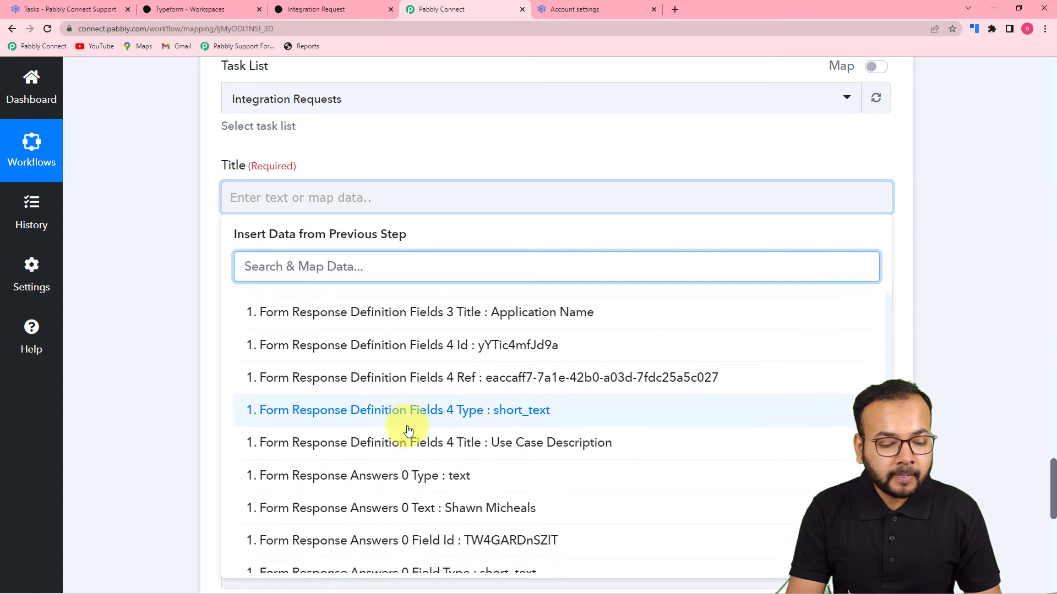
scroll(408, 431, down, 2)
scroll(408, 431, down, 1)
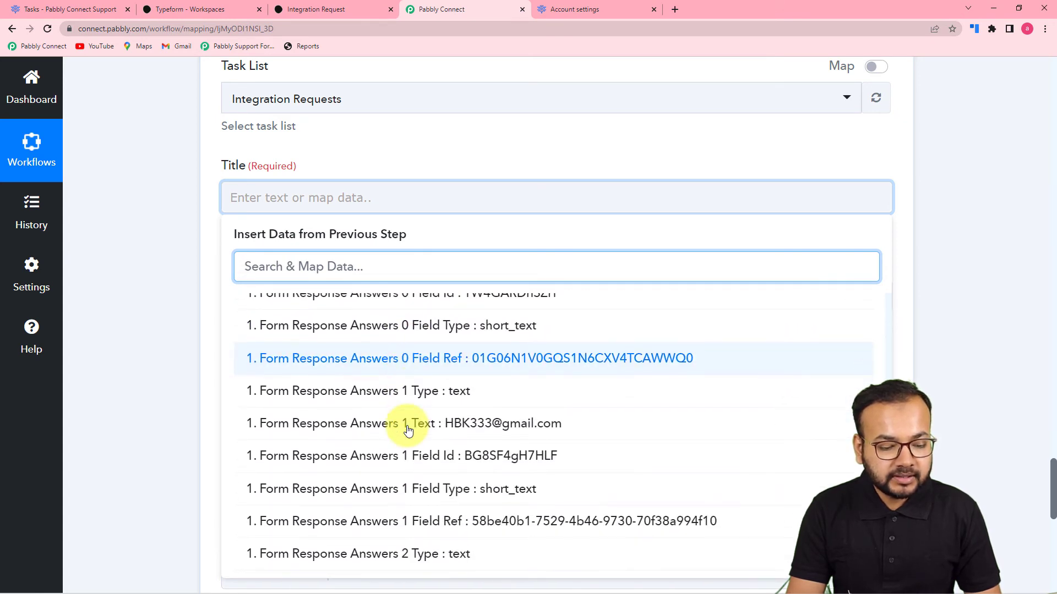
scroll(408, 431, down, 2)
scroll(408, 431, down, 4)
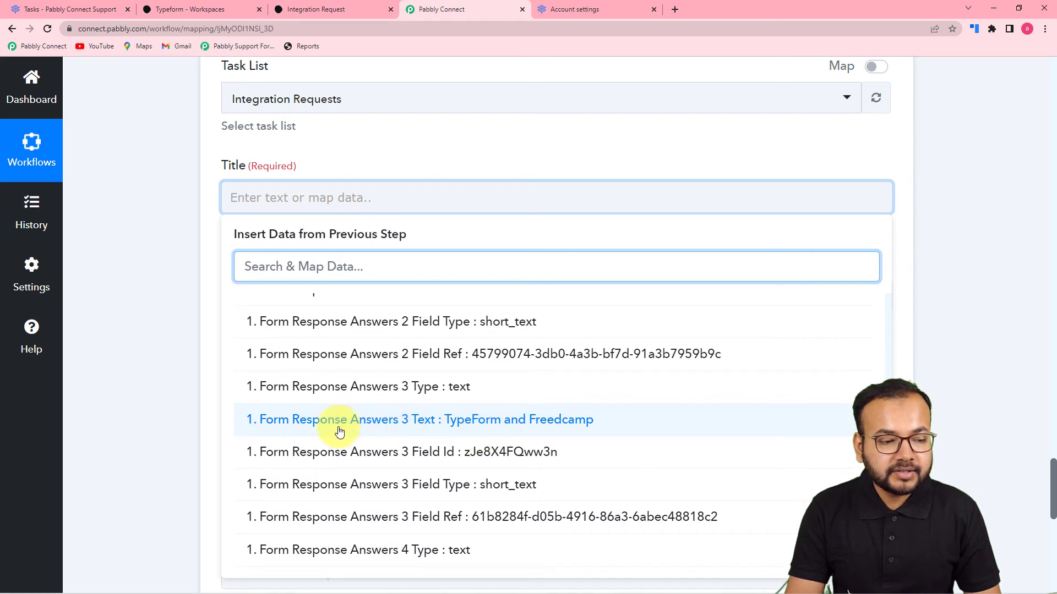
click(512, 428)
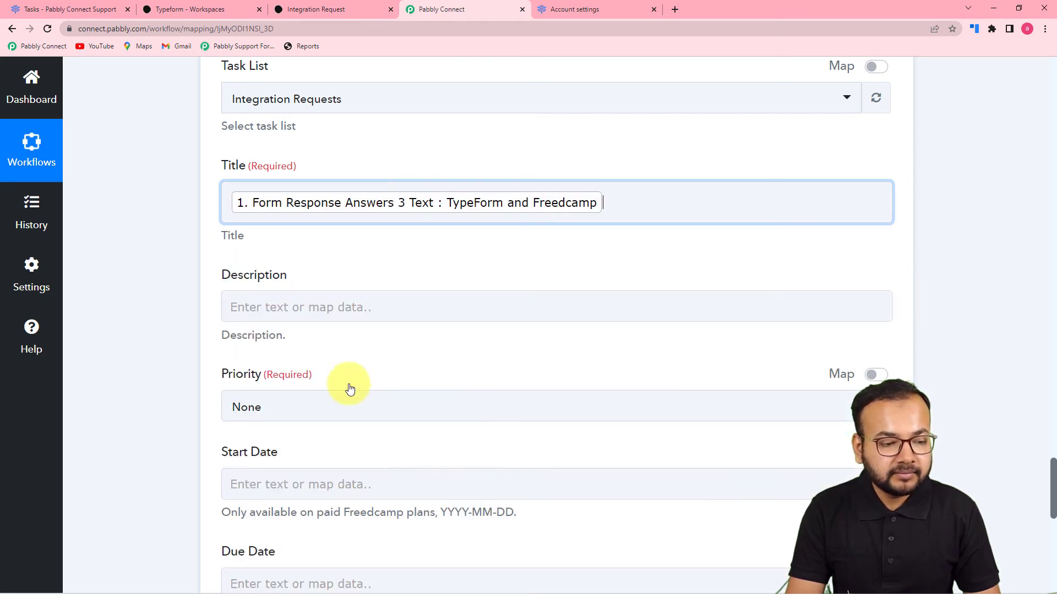
click(184, 330)
scroll(307, 190, down, 3)
- Map Description to the Typeform use-case answer, Form Response Answers 4 Text
click(325, 142)
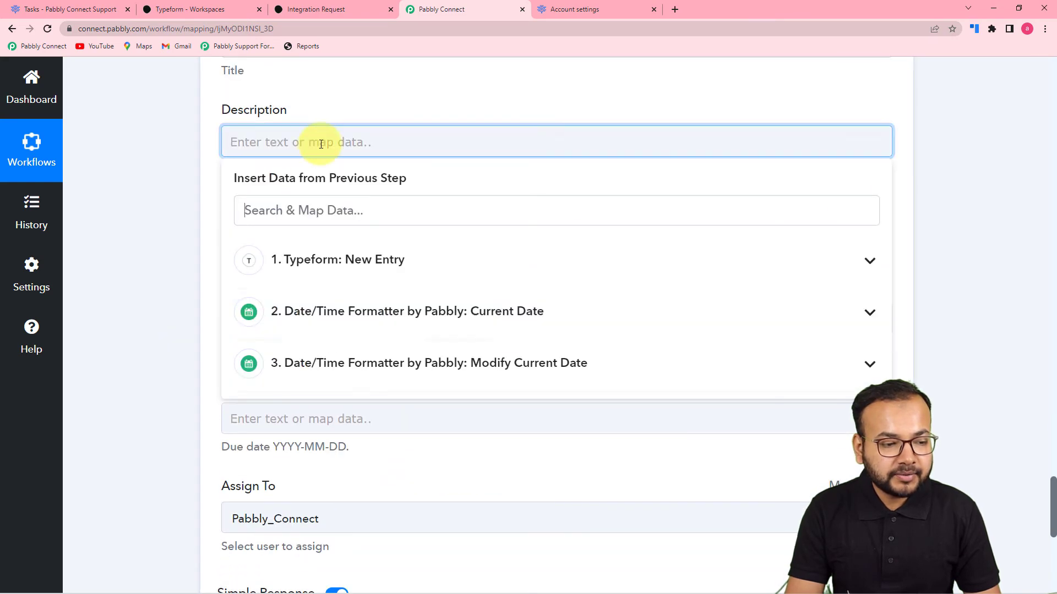
click(363, 272)
scroll(416, 421, down, 10)
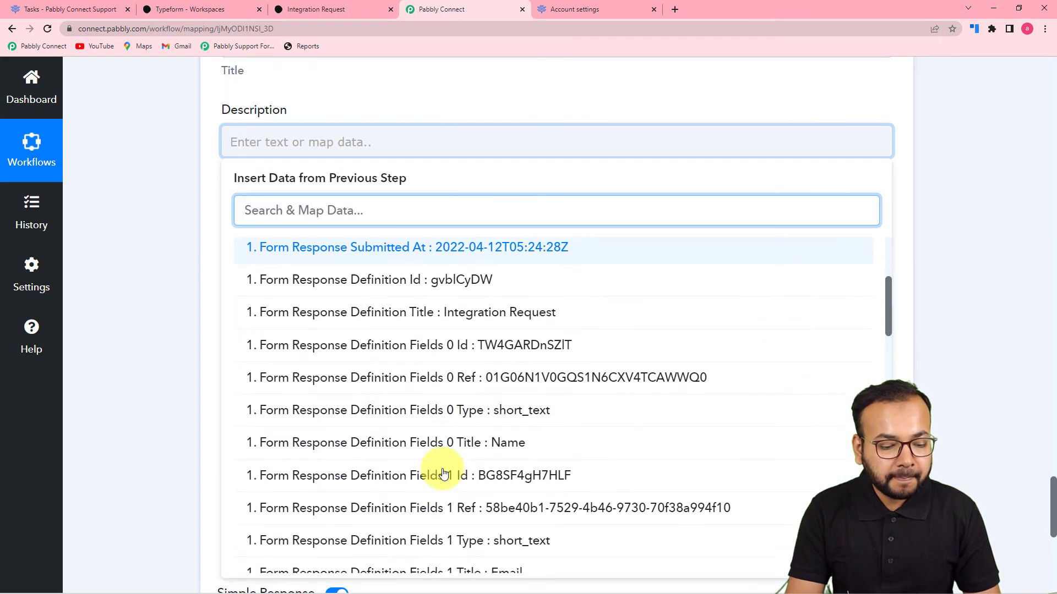
scroll(444, 473, down, 4)
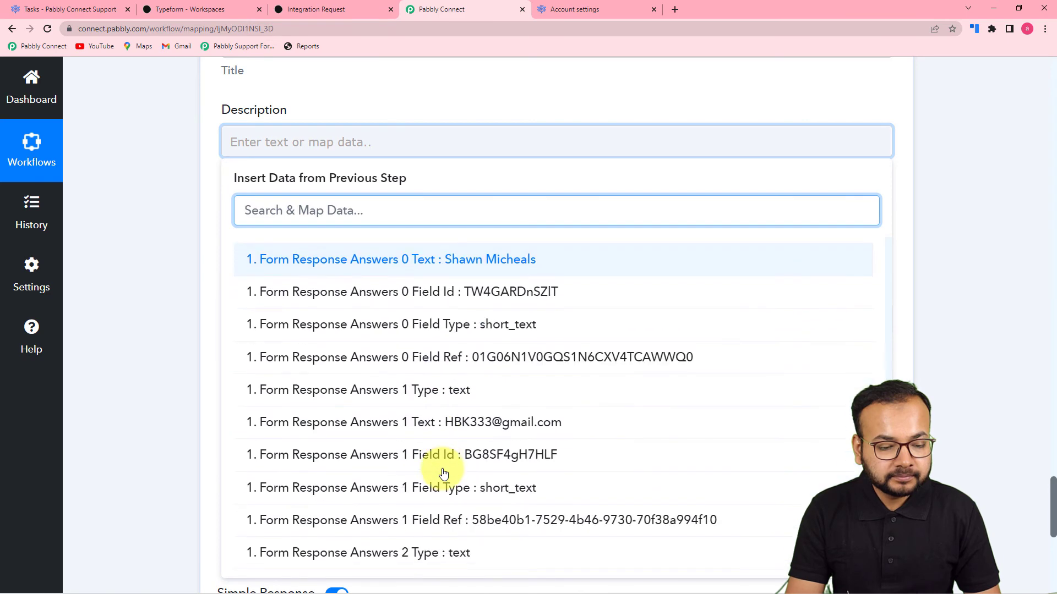
scroll(444, 473, down, 4)
scroll(443, 473, down, 3)
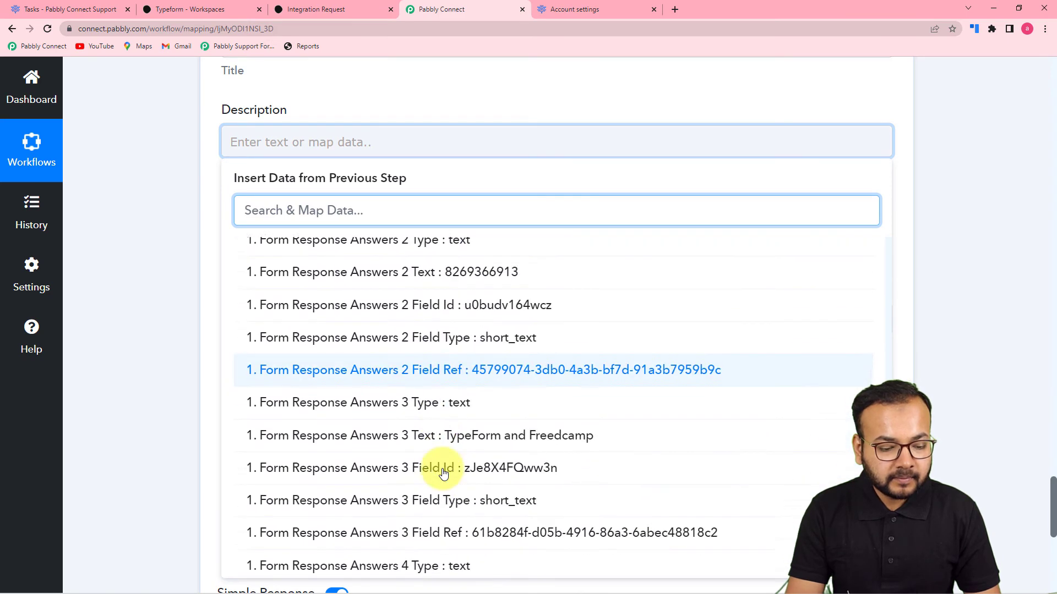
click(477, 529)
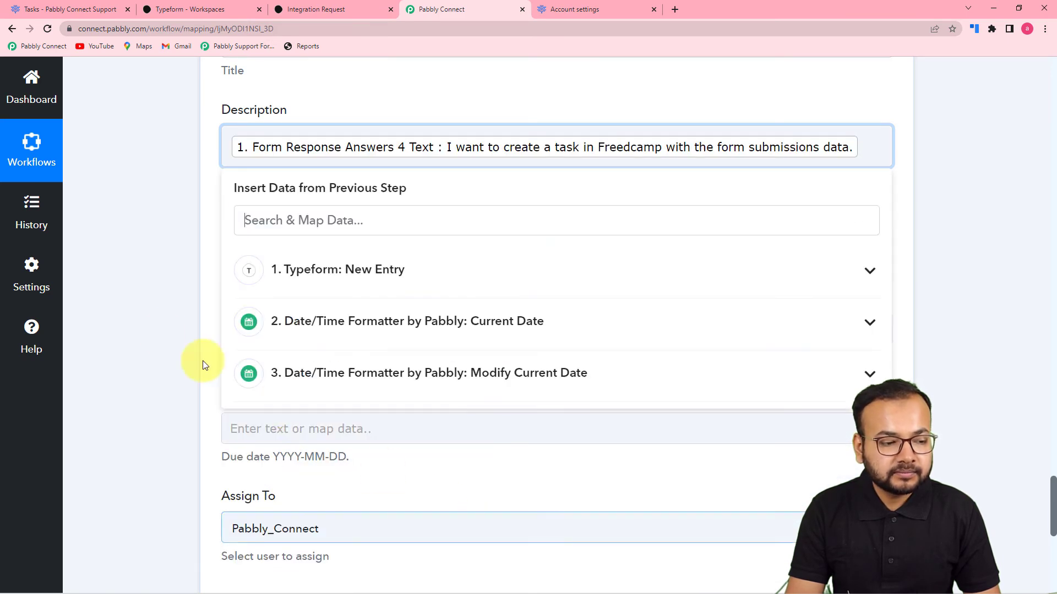
- Set the task Priority to Medium
scroll(159, 332, down, 2)
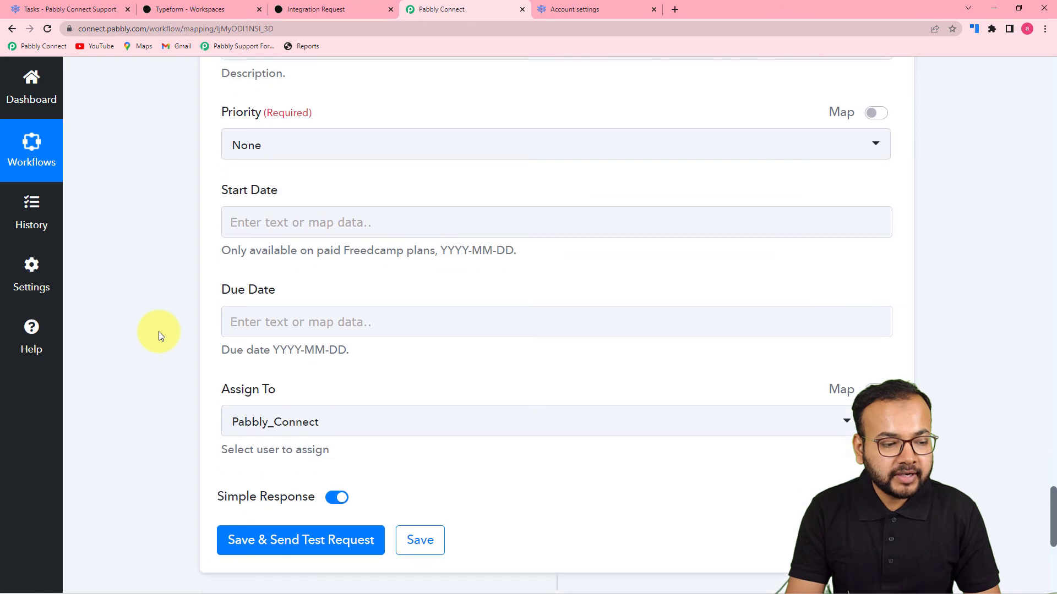
click(414, 144)
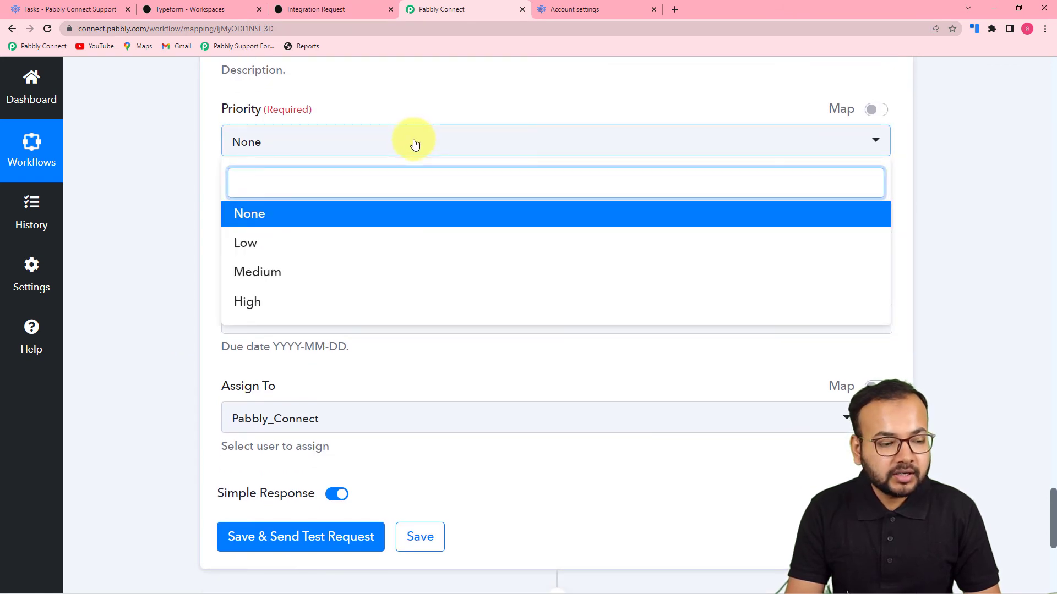
click(305, 281)
scroll(170, 245, down, 2)
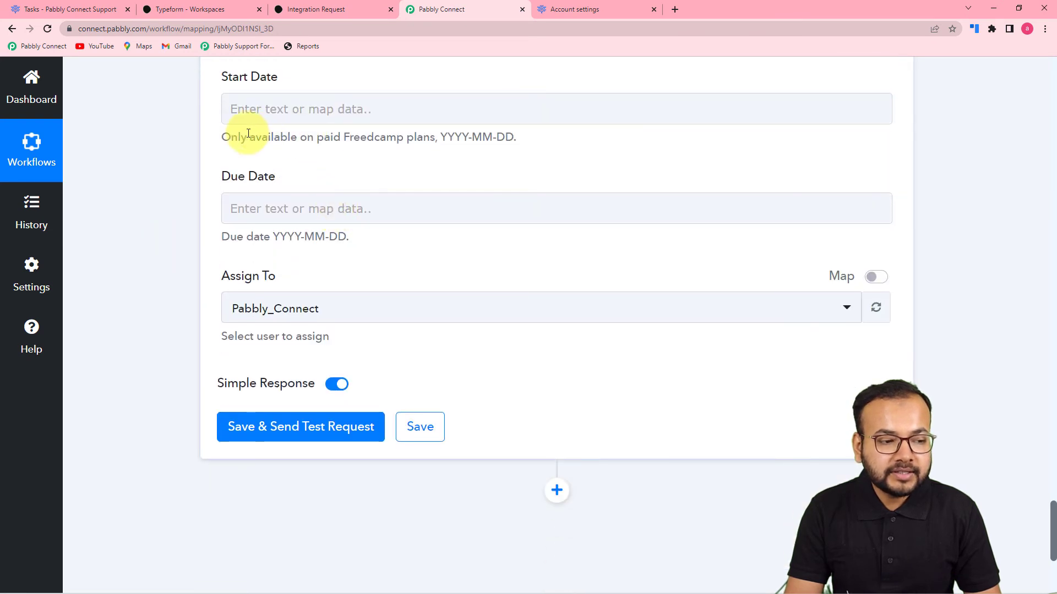
- Map Start Date to Current Date (2022-04-12) and Due Date to Modify Current Date (2022-04-14)
click(354, 112)
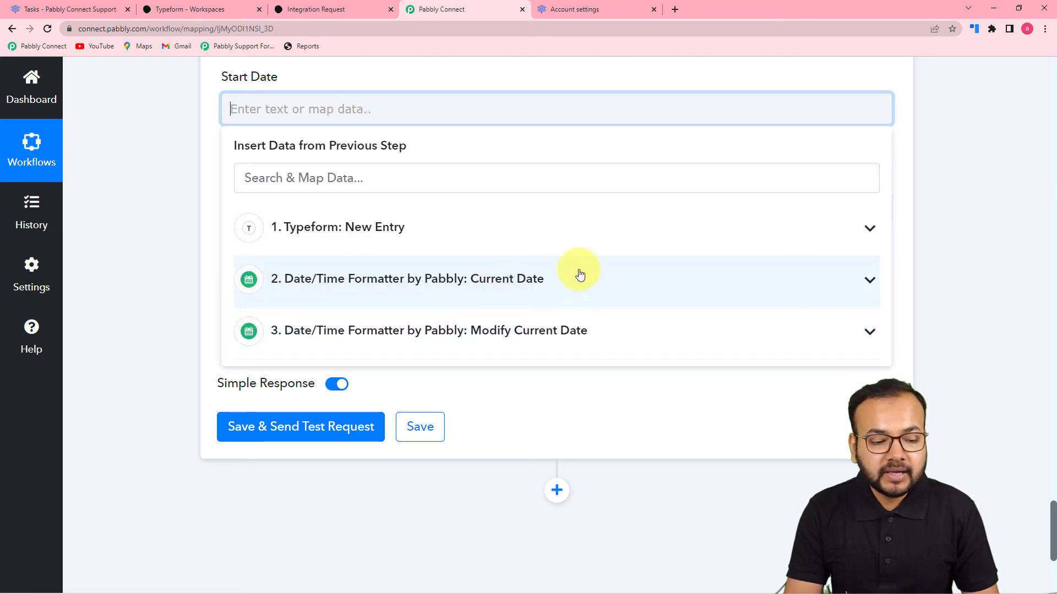
click(496, 282)
click(378, 326)
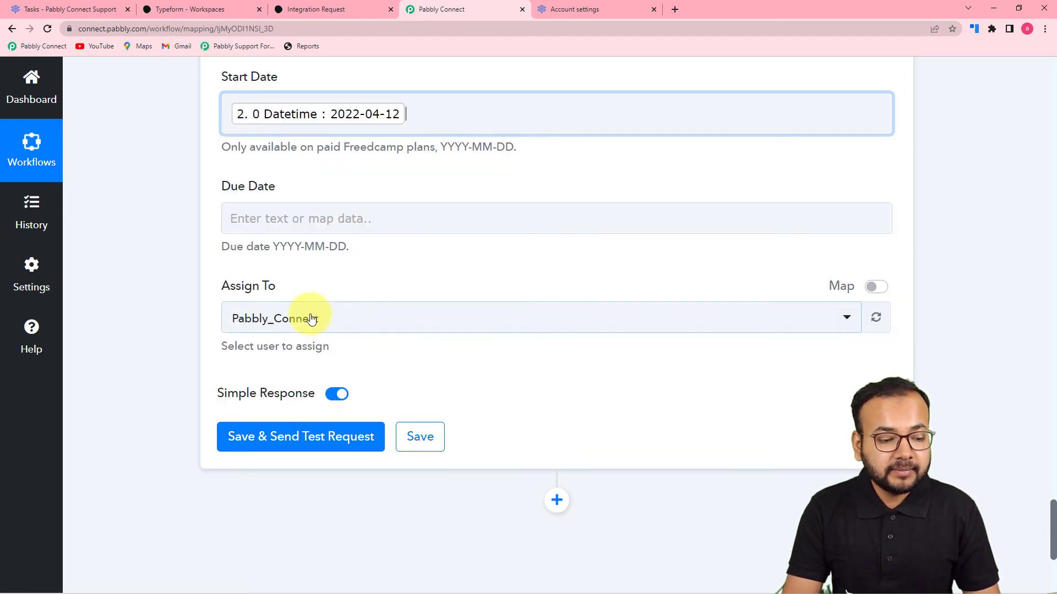
click(176, 257)
click(300, 219)
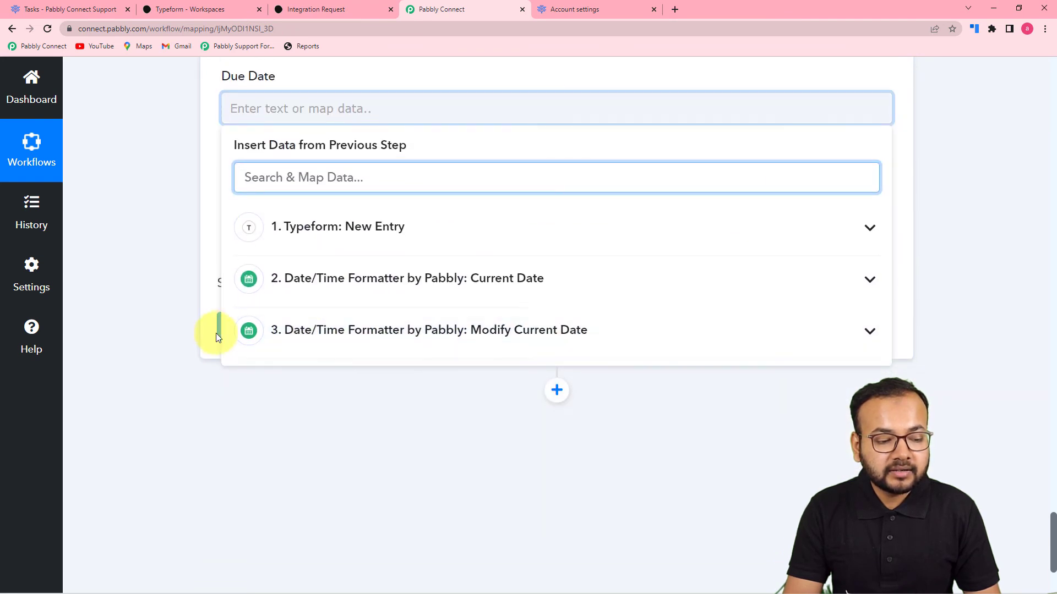
click(379, 330)
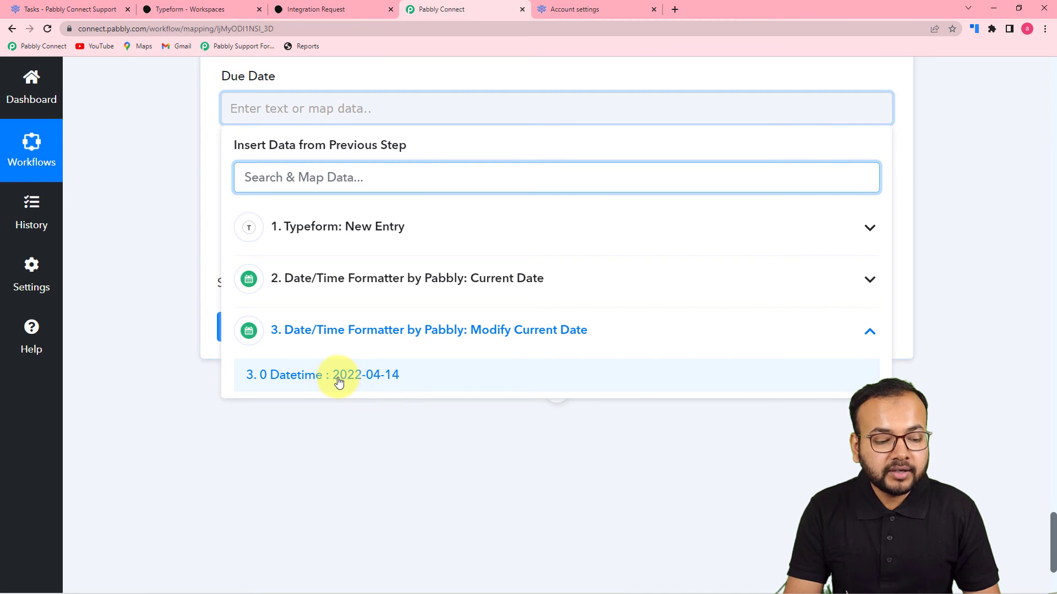
click(338, 378)
click(167, 253)
- Assign the task to a different team member
scroll(167, 253, up, 2)
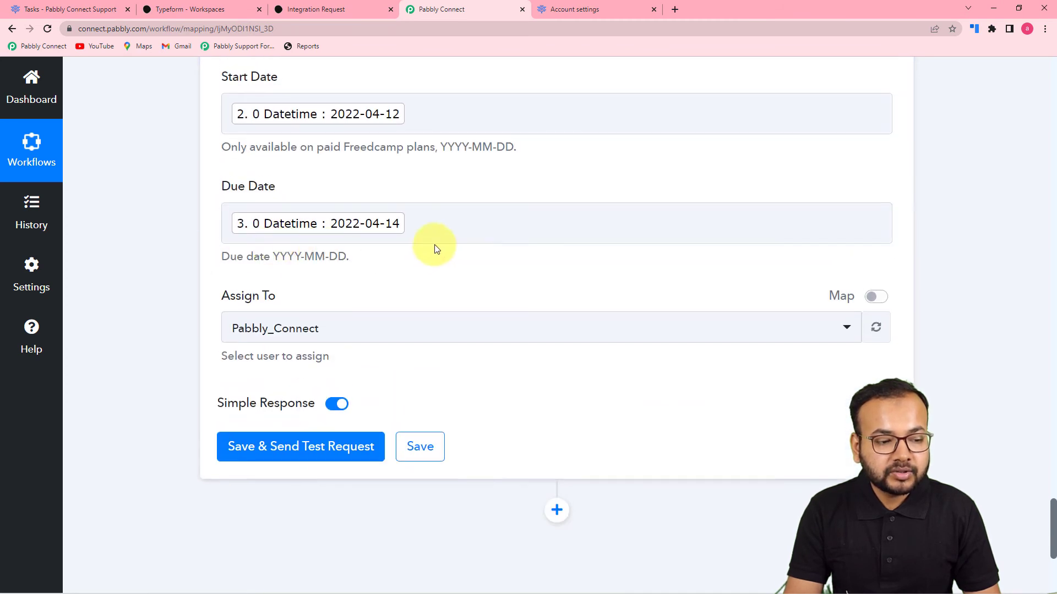
scroll(396, 285, down, 1)
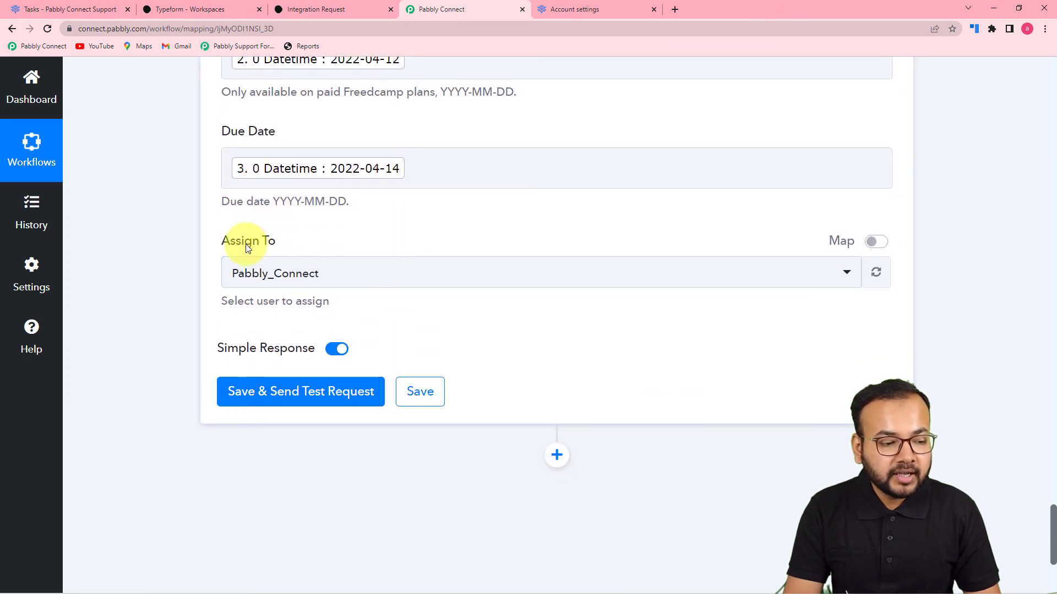
click(508, 288)
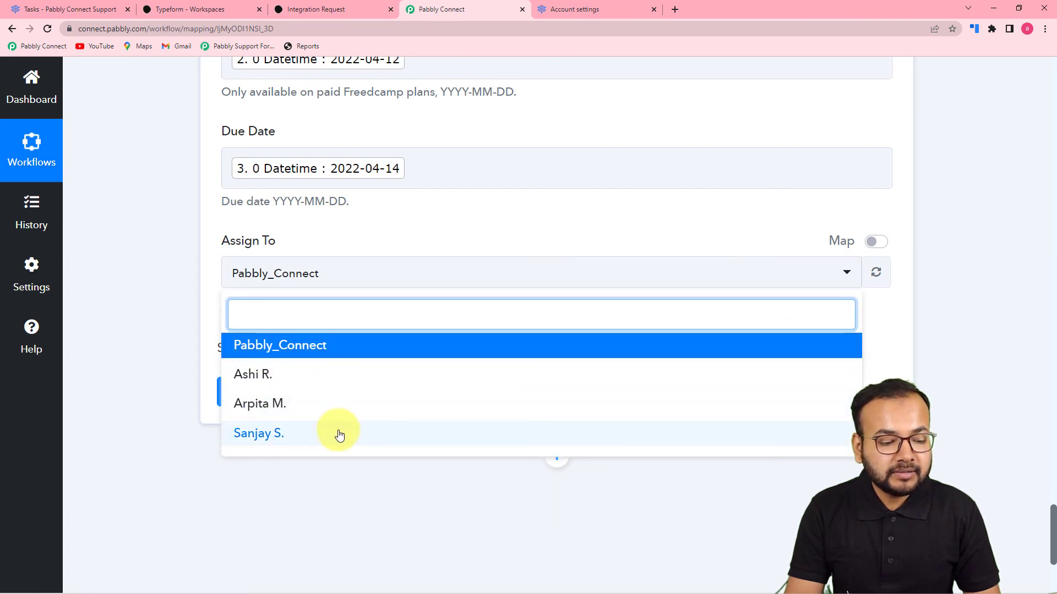
click(323, 405)
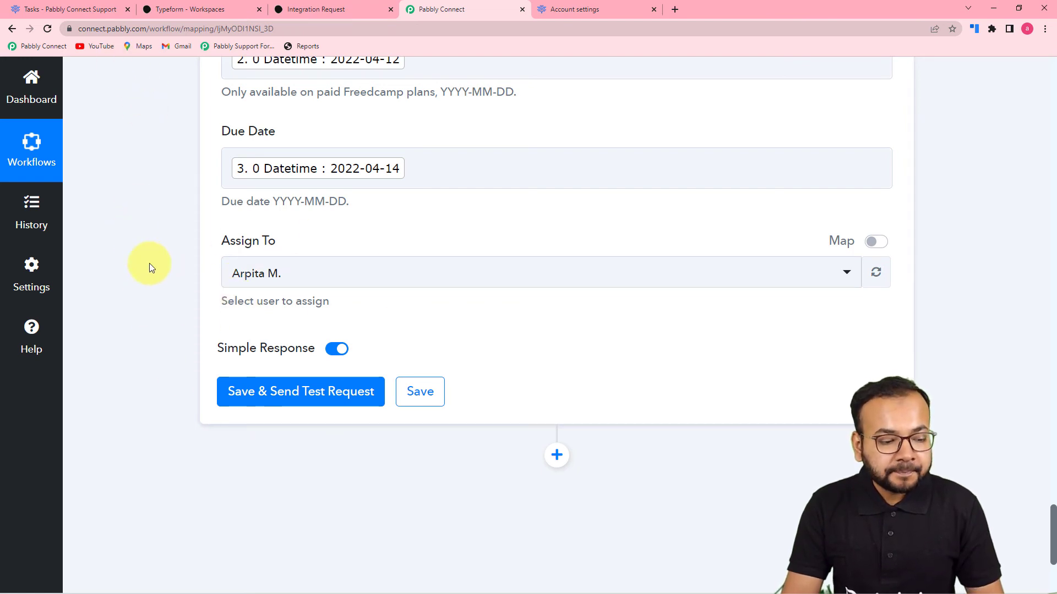
- Switch between the Freedcamp task list and the Pabbly Connect workflow
click(102, 10)
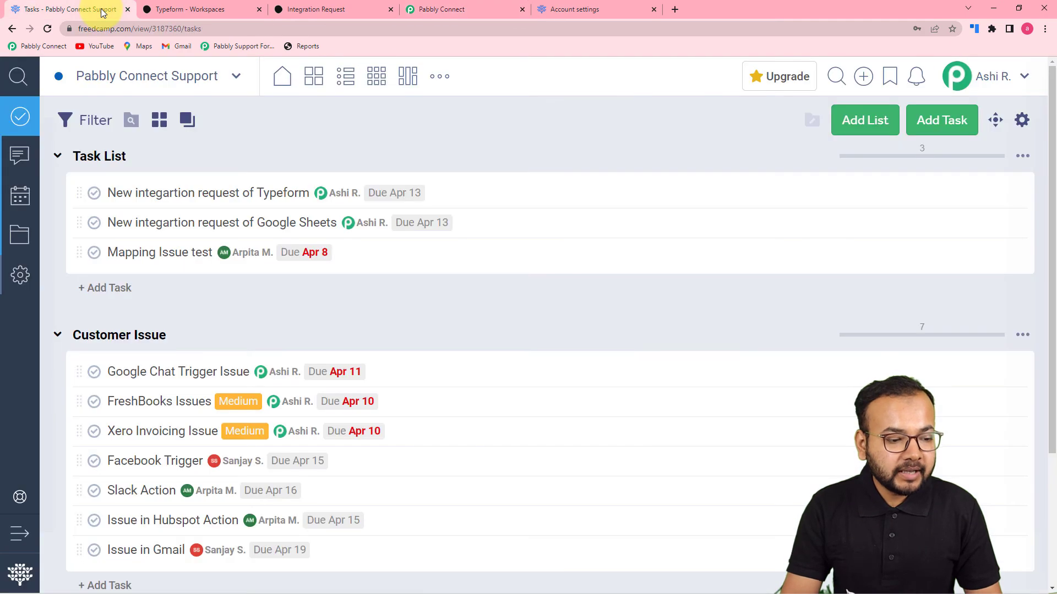
scroll(221, 266, down, 3)
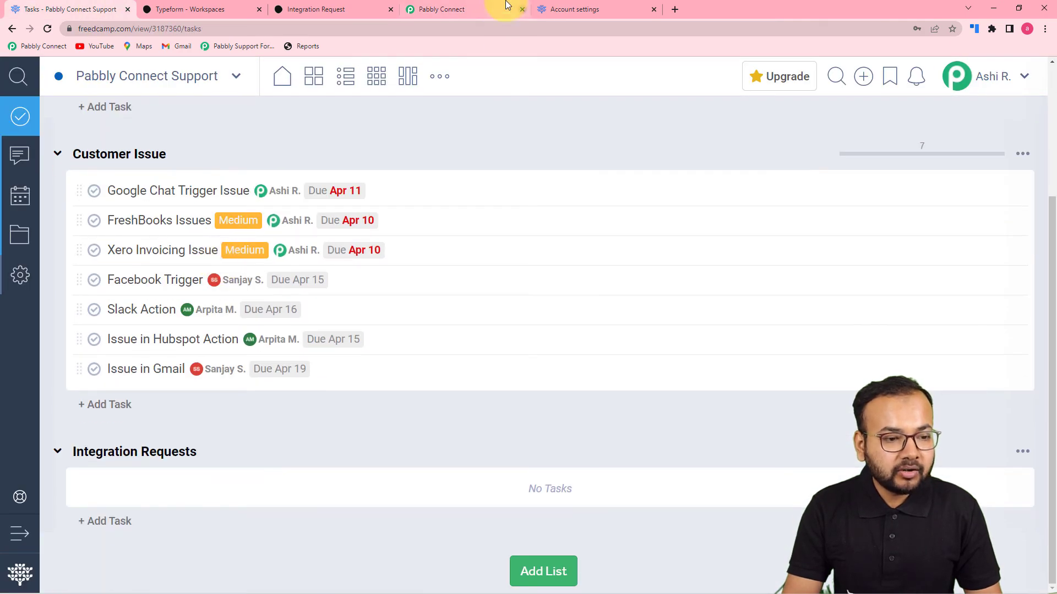
click(475, 9)
click(91, 11)
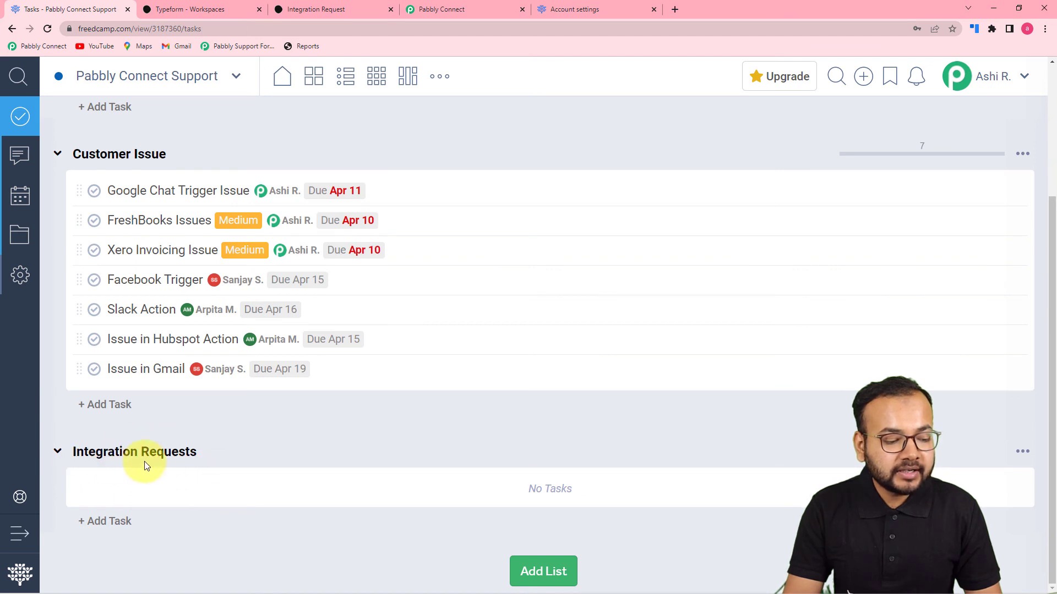
click(435, 10)
- Send the Create Task test, confirm the 200 OK response with a new task ID, then view Freedcamp's tasks
click(265, 392)
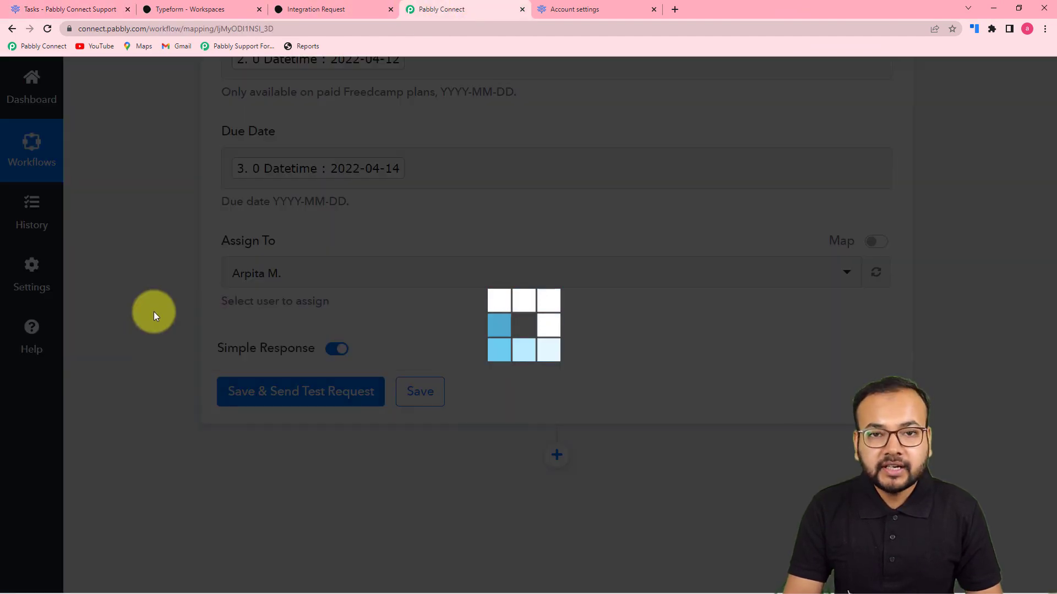
scroll(153, 312, down, 5)
scroll(153, 311, down, 3)
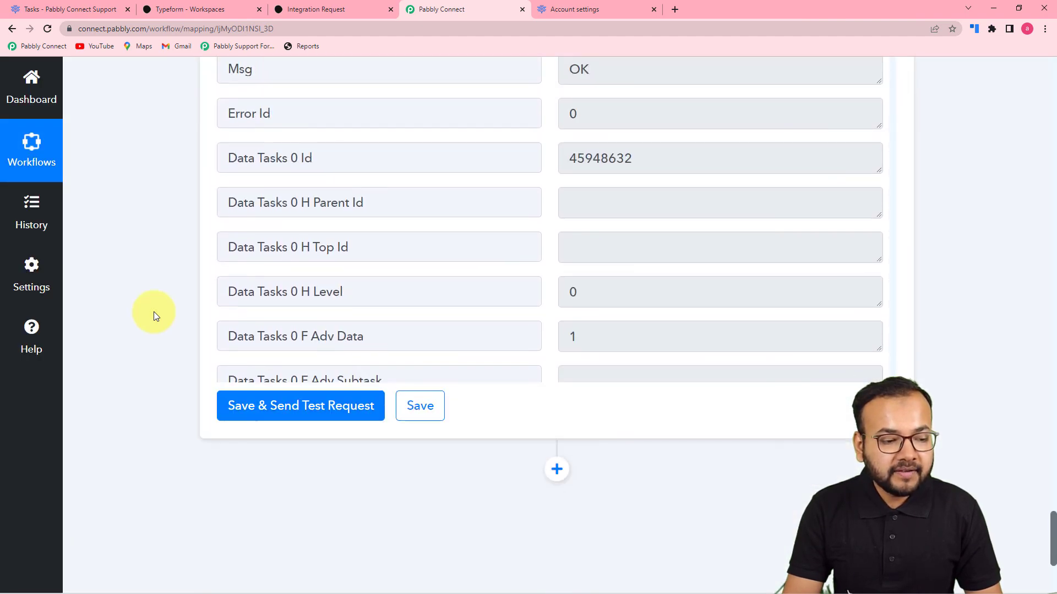
scroll(391, 303, down, 2)
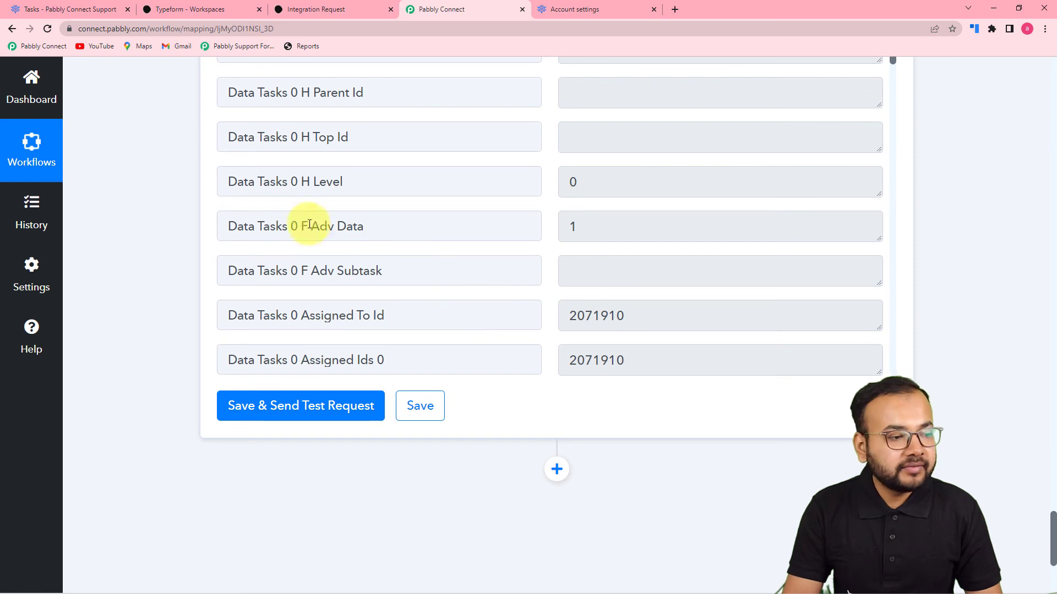
click(100, 11)
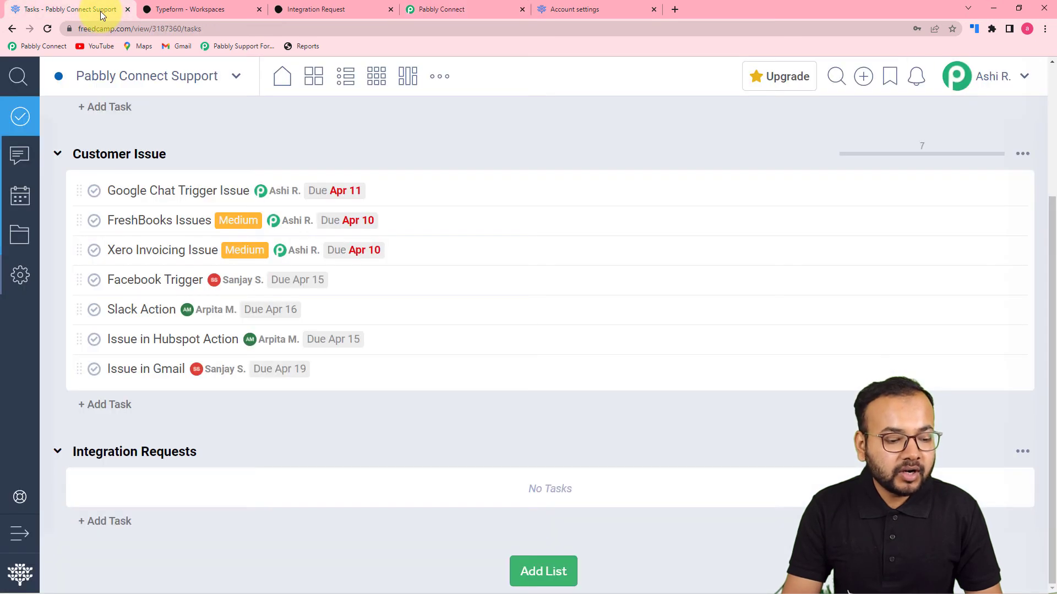
- Reload Freedcamp's task list and open the new 'TypeForm and Freedcamp' task under Integration Requests
click(47, 30)
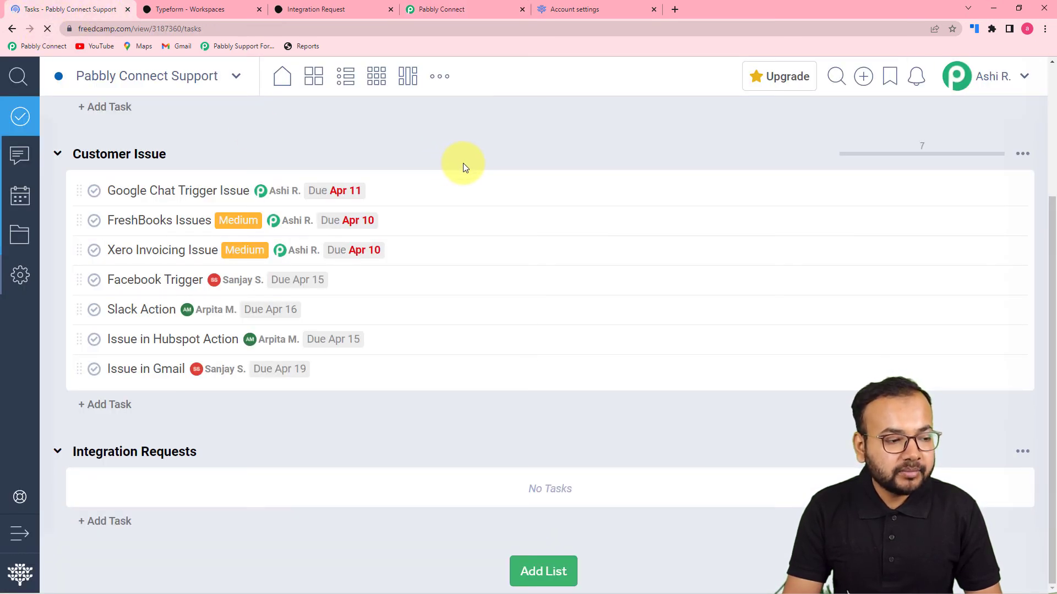
scroll(465, 162, down, 3)
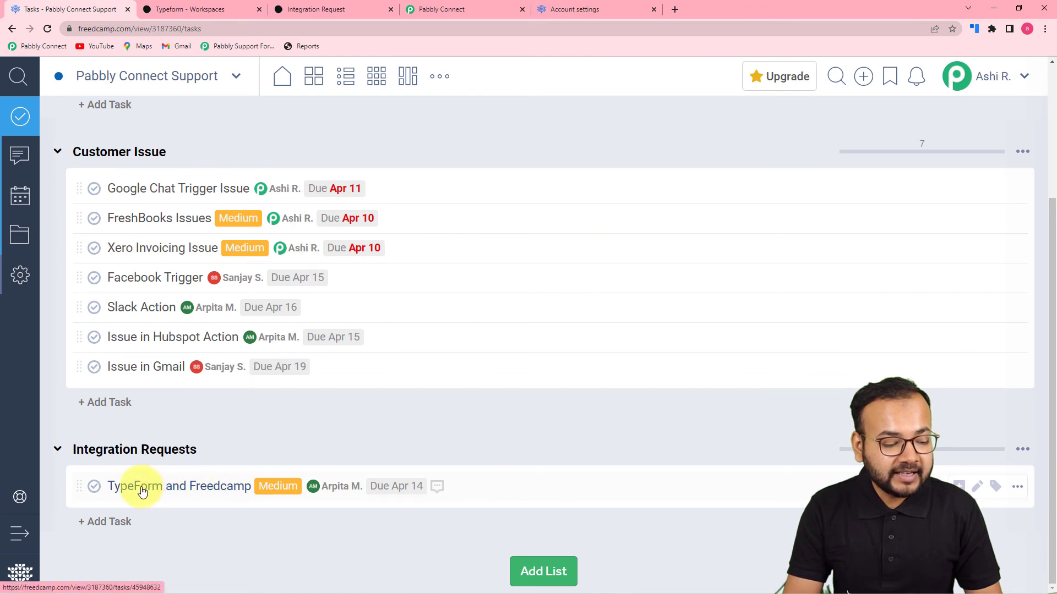
click(234, 493)
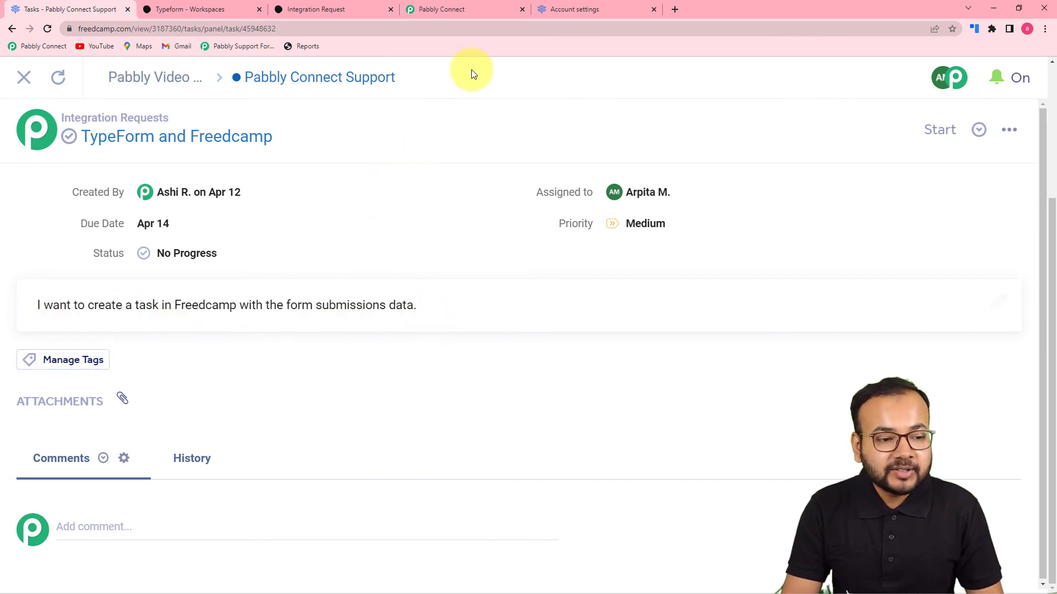
- Back in the Typform to Freedcamp Automation workflow, review the Typeform trigger from the top
click(474, 12)
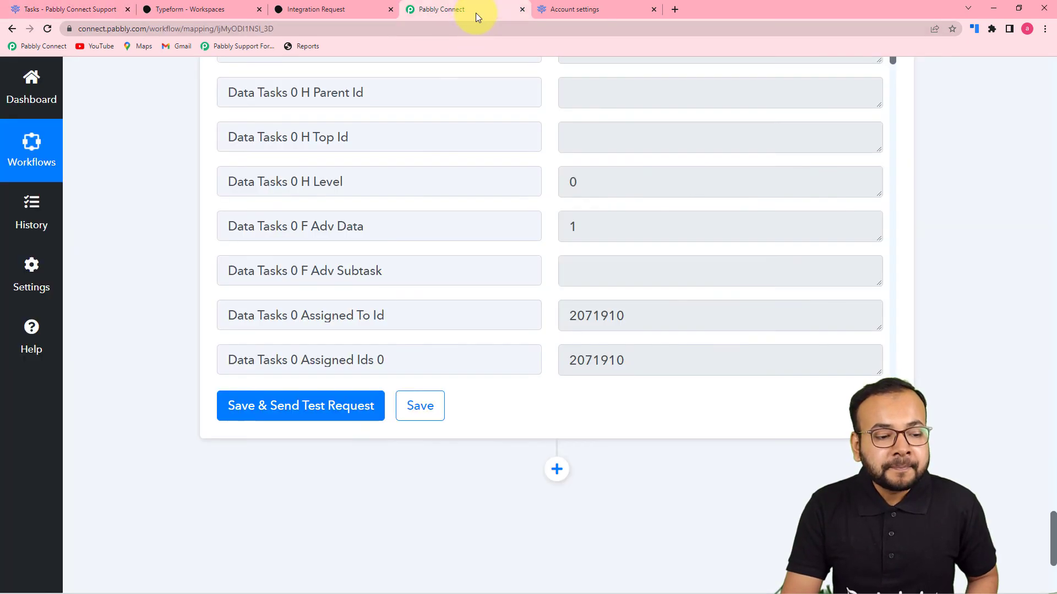
scroll(639, 395, up, 10)
scroll(640, 395, up, 15)
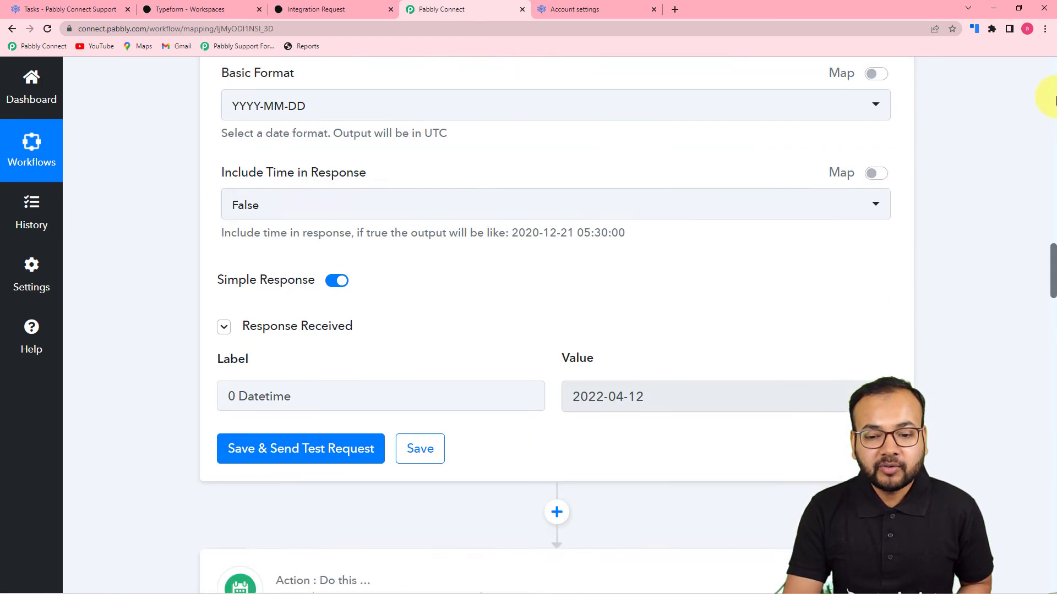
click(1056, 96)
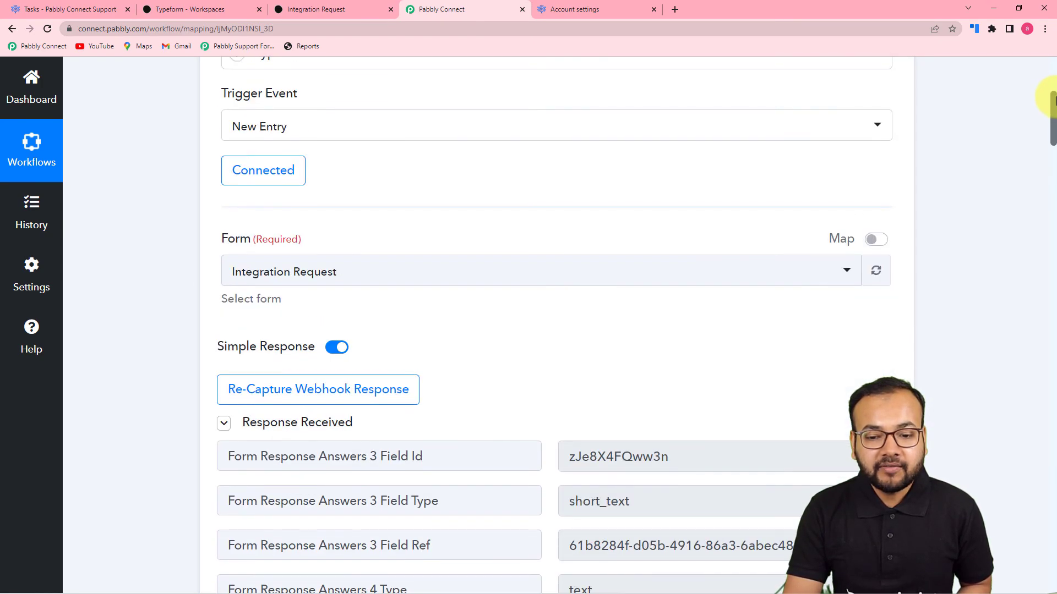
scroll(1052, 114, up, 6)
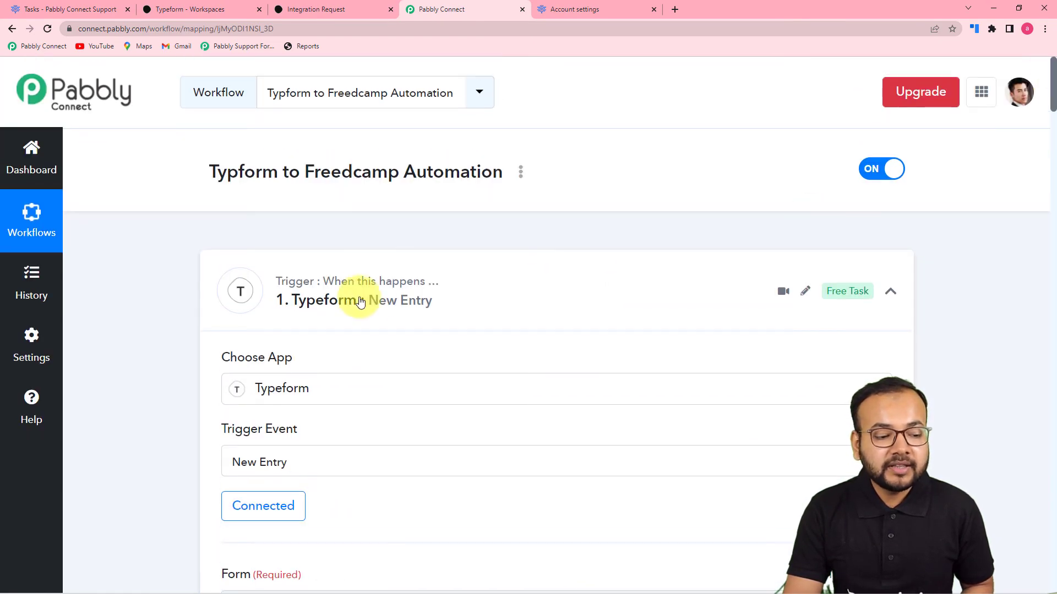
scroll(484, 355, down, 7)
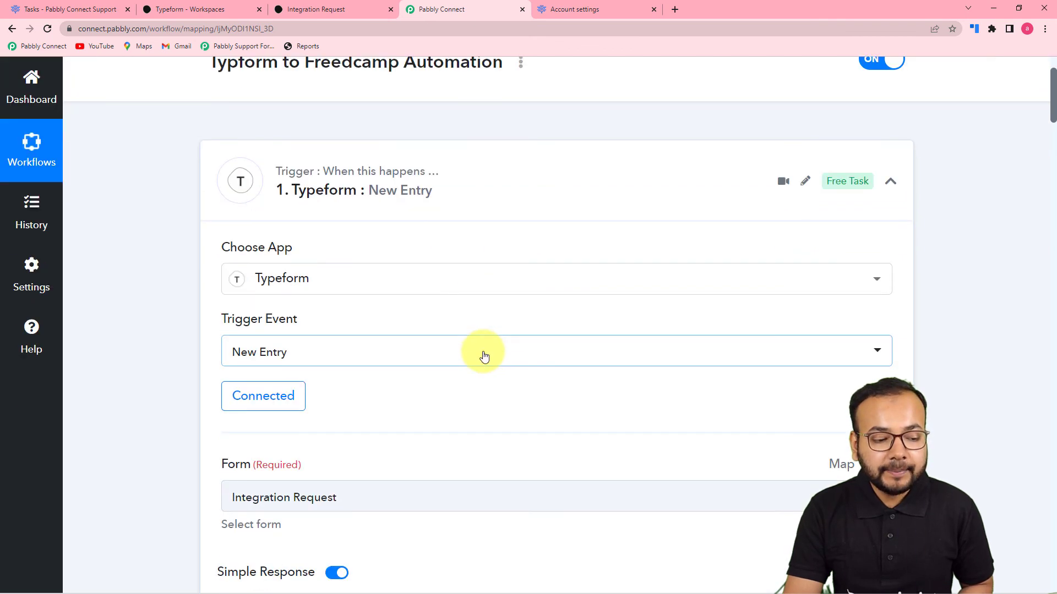
scroll(484, 356, down, 2)
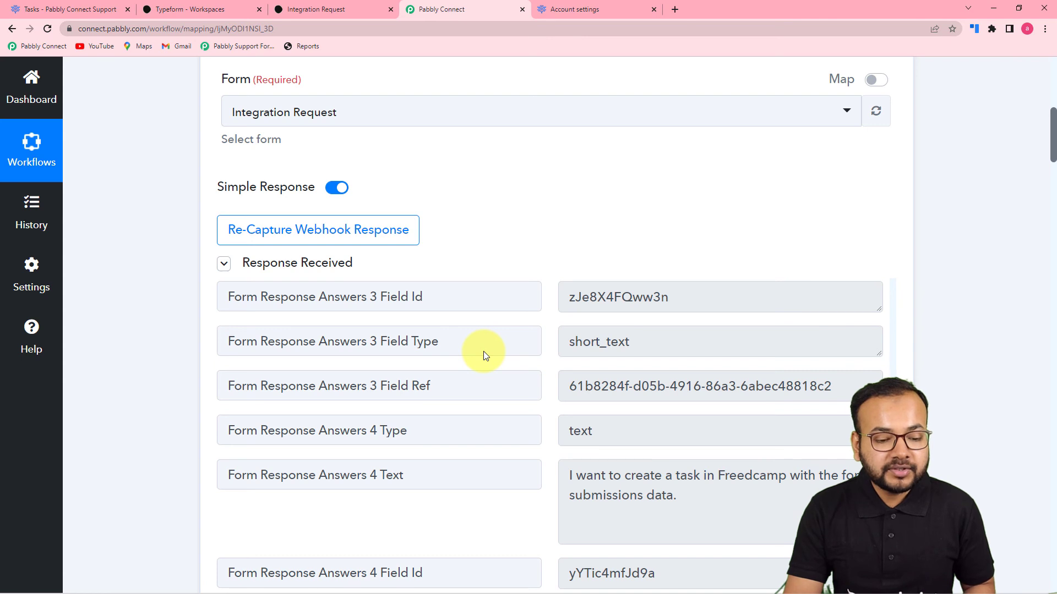
scroll(485, 353, down, 3)
scroll(484, 353, down, 7)
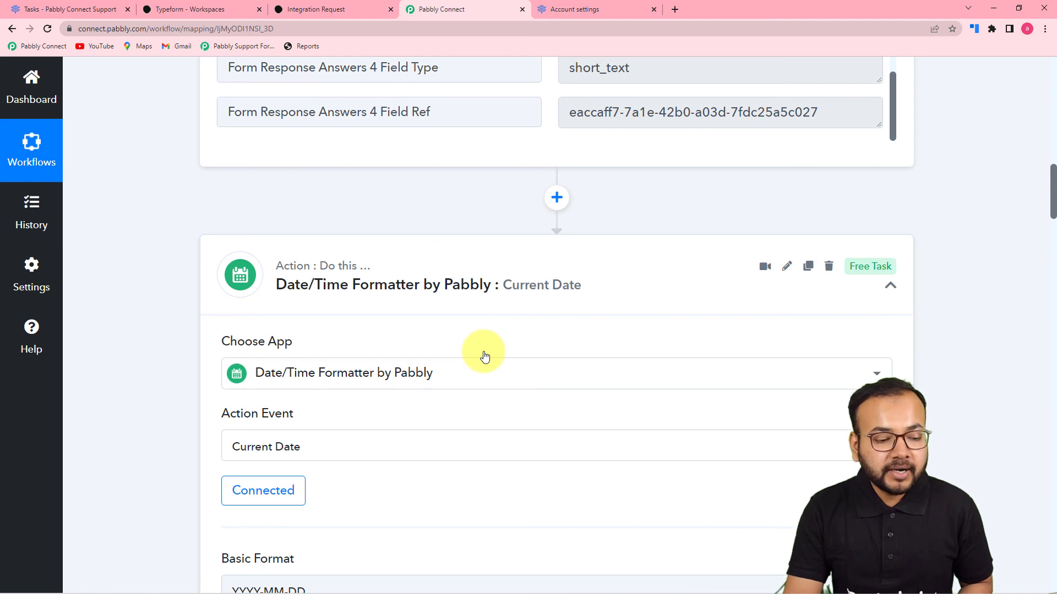
scroll(484, 356, down, 3)
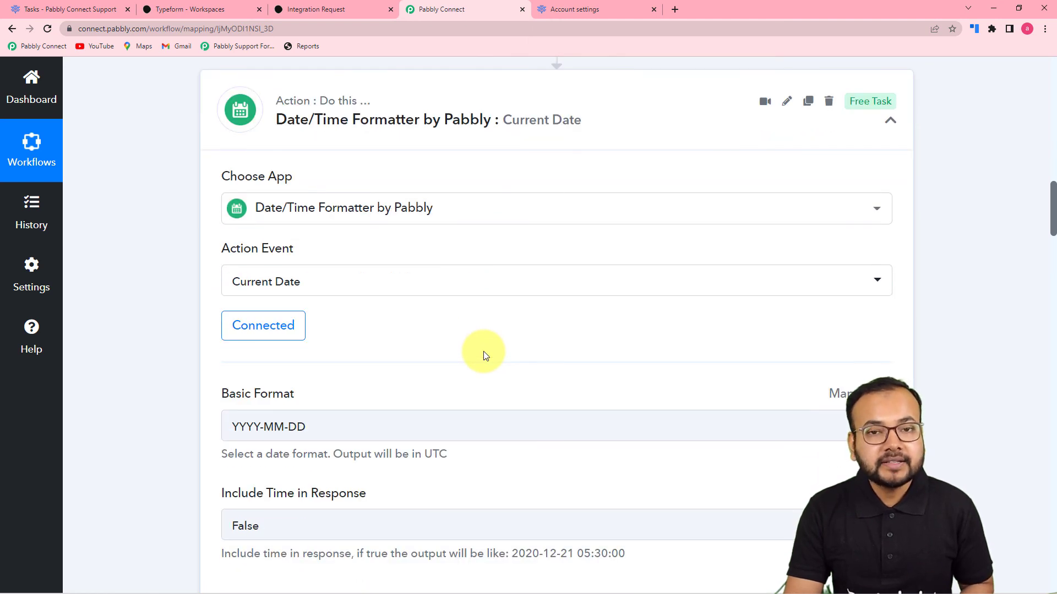
- Compare the Freedcamp Create Task mappings (Title, Description, Priority, Start Date) against the created Freedcamp task
scroll(484, 351, down, 11)
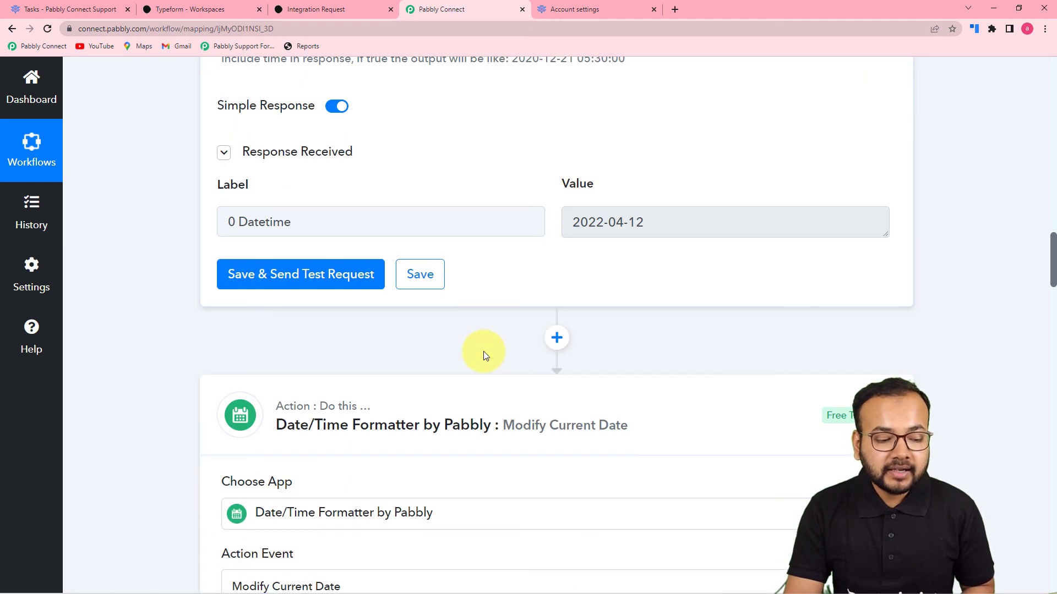
scroll(483, 352, down, 5)
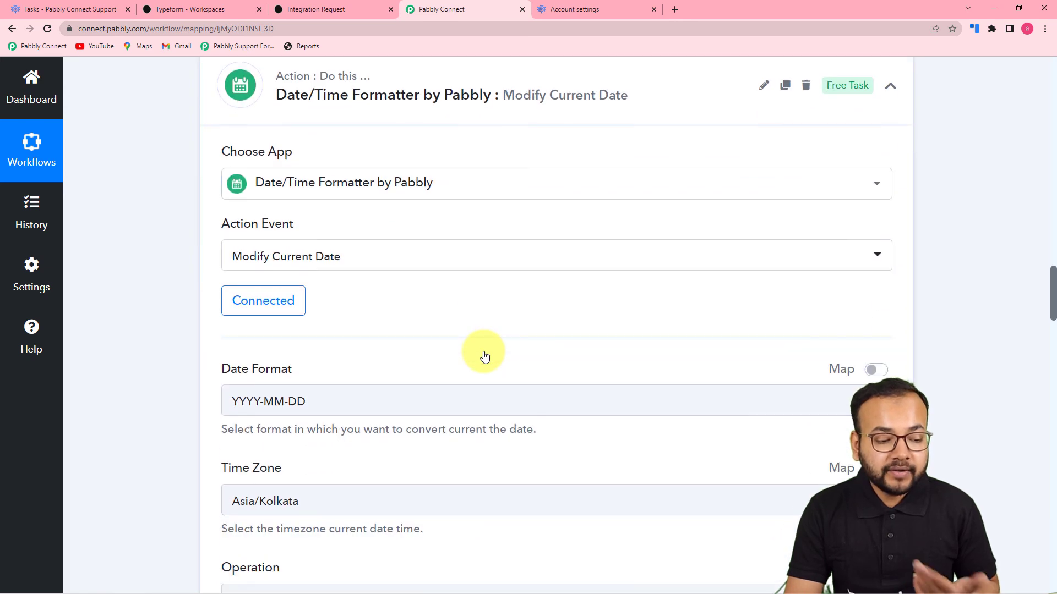
scroll(483, 351, down, 3)
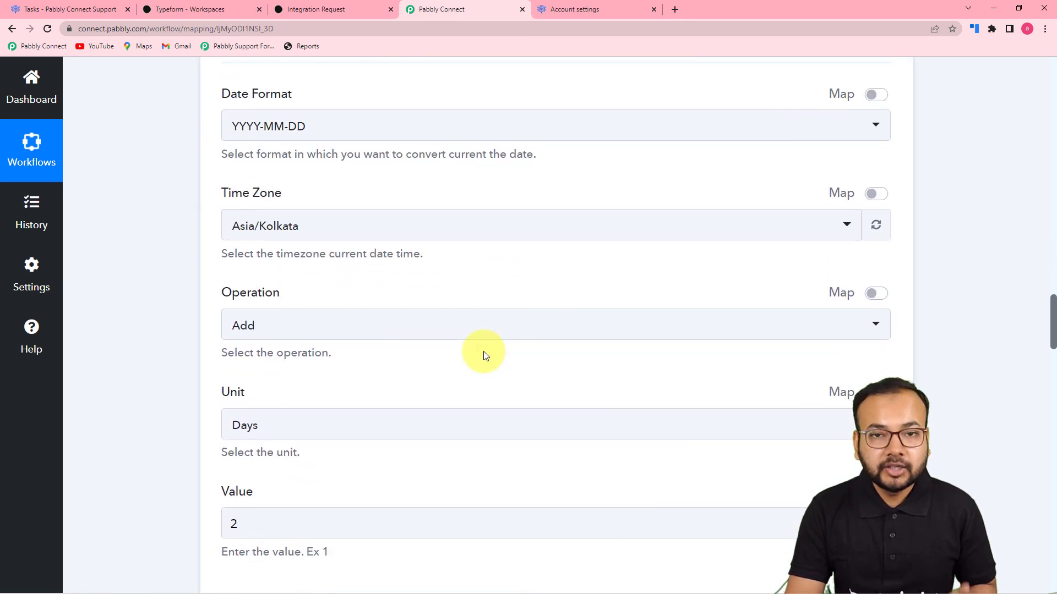
scroll(483, 351, down, 3)
scroll(483, 351, down, 6)
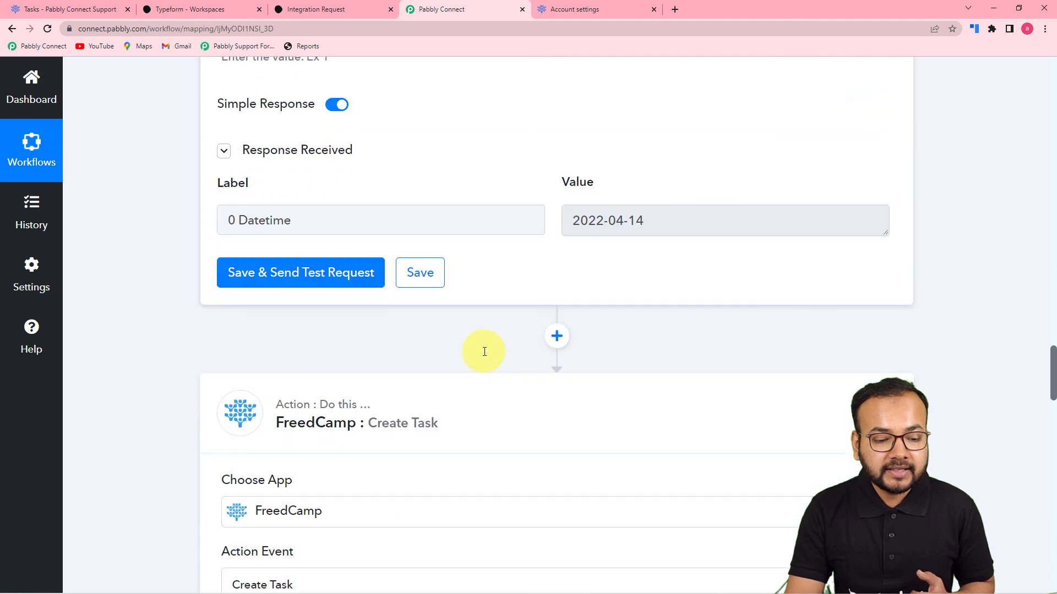
scroll(484, 352, down, 3)
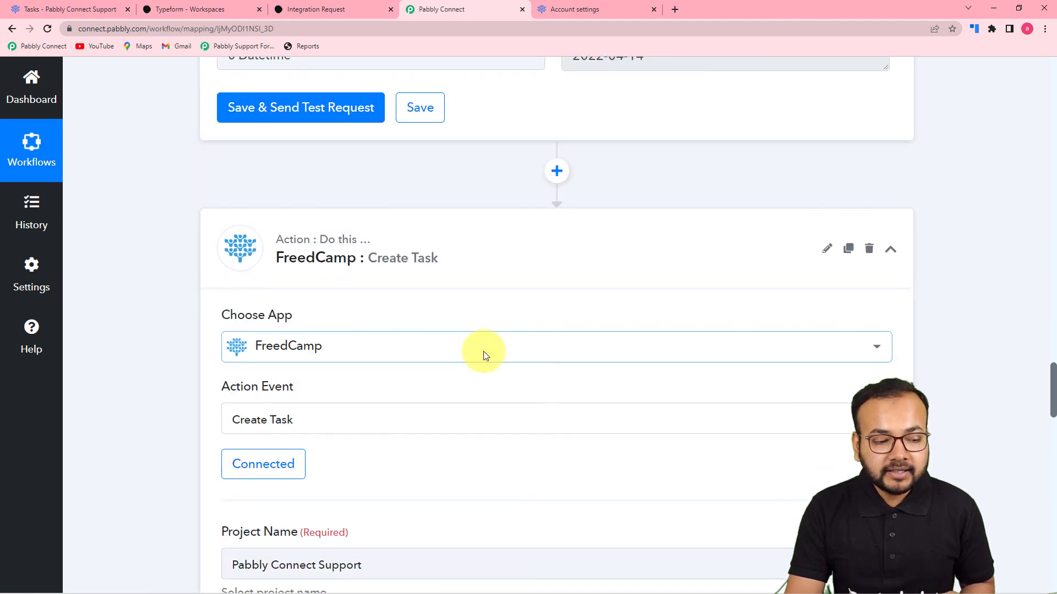
scroll(483, 351, down, 2)
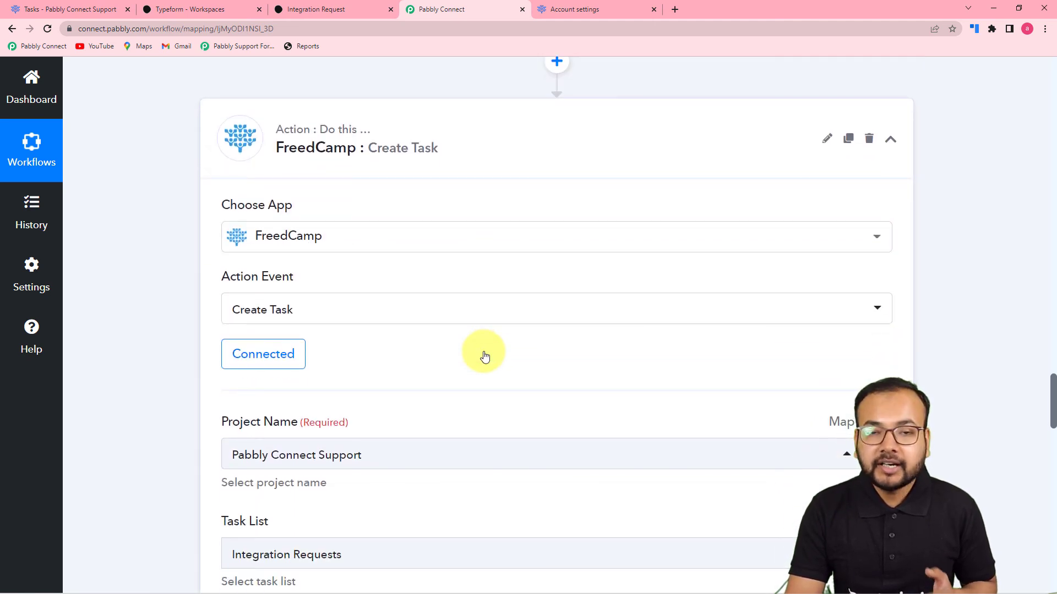
scroll(483, 351, down, 6)
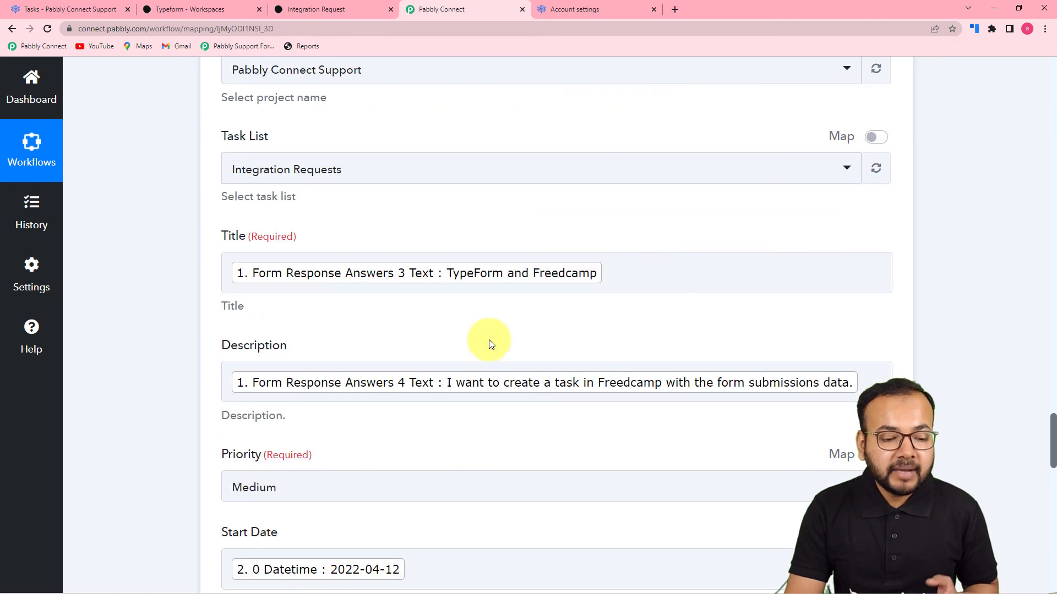
scroll(484, 351, down, 4)
scroll(491, 333, down, 4)
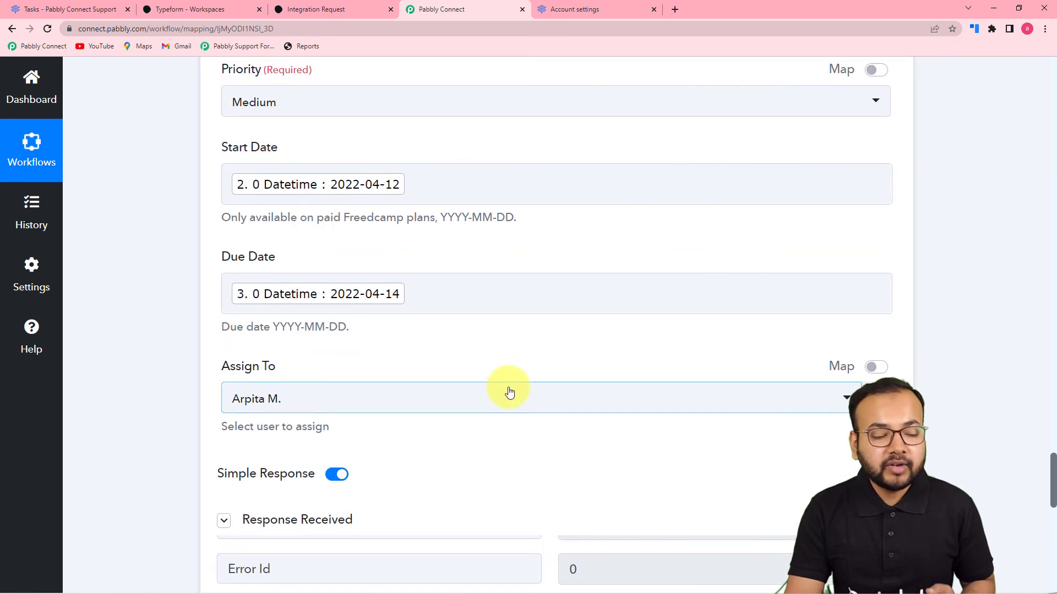
scroll(504, 385, up, 3)
scroll(496, 275, up, 3)
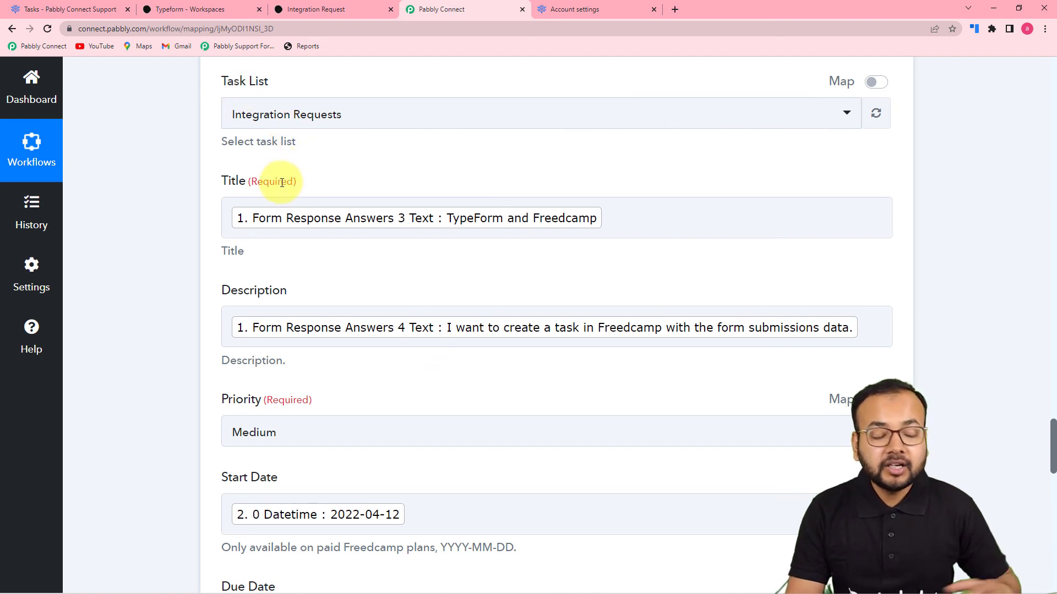
click(104, 10)
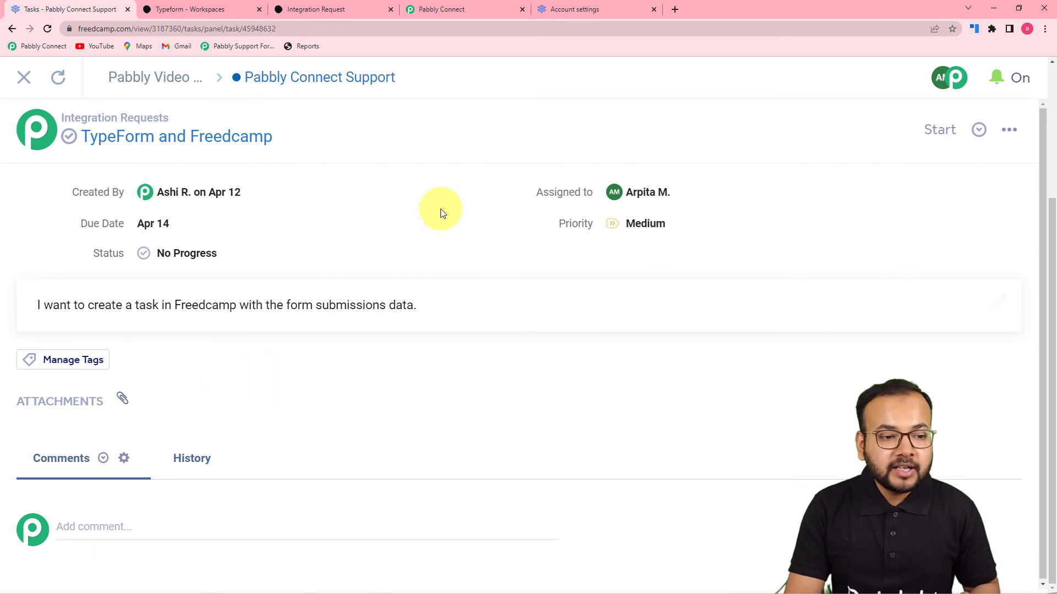
click(452, 17)
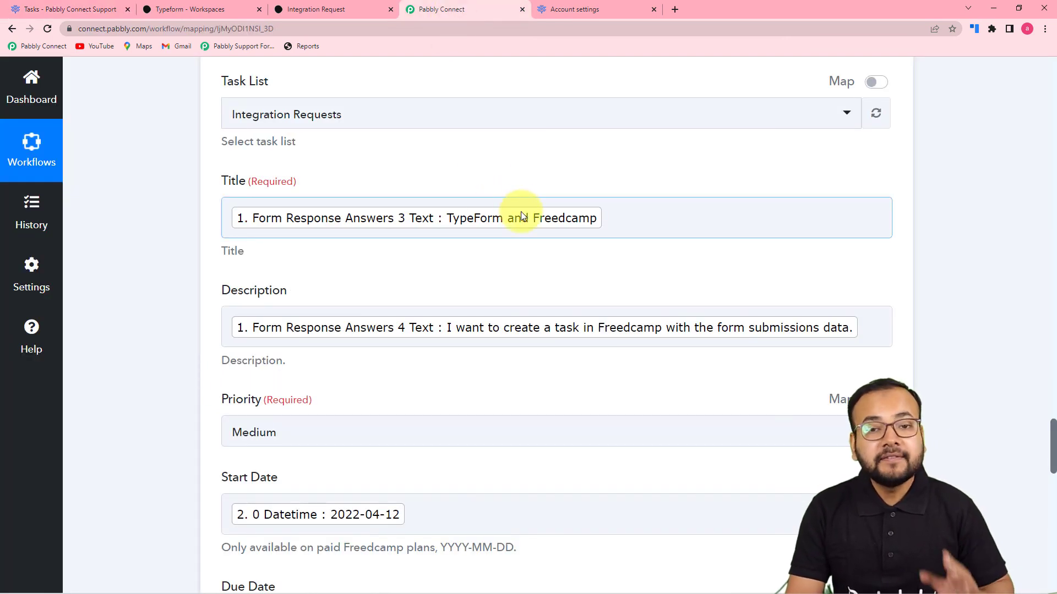